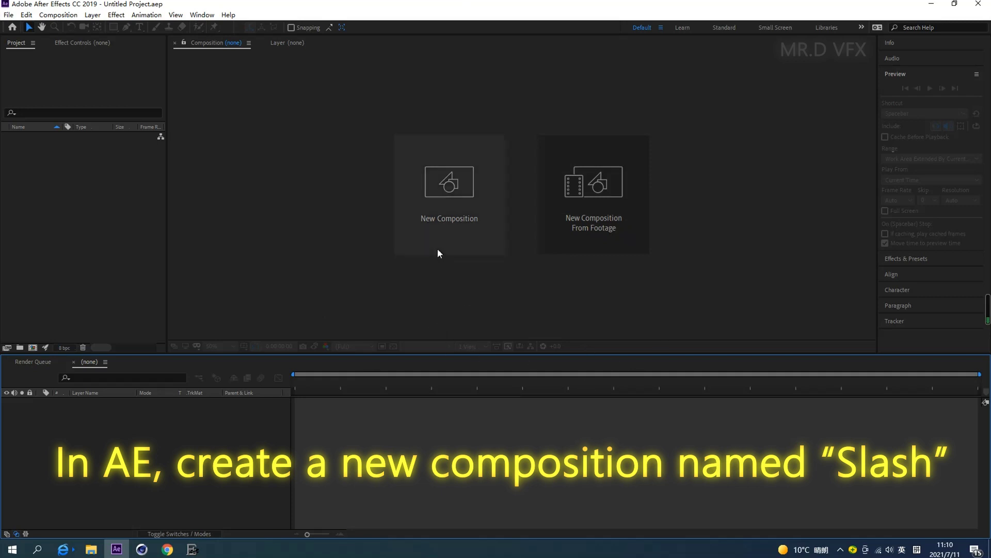
Create a new 1920 px wide, 0:00:05:00 composition named Slash
left_click(457, 227)
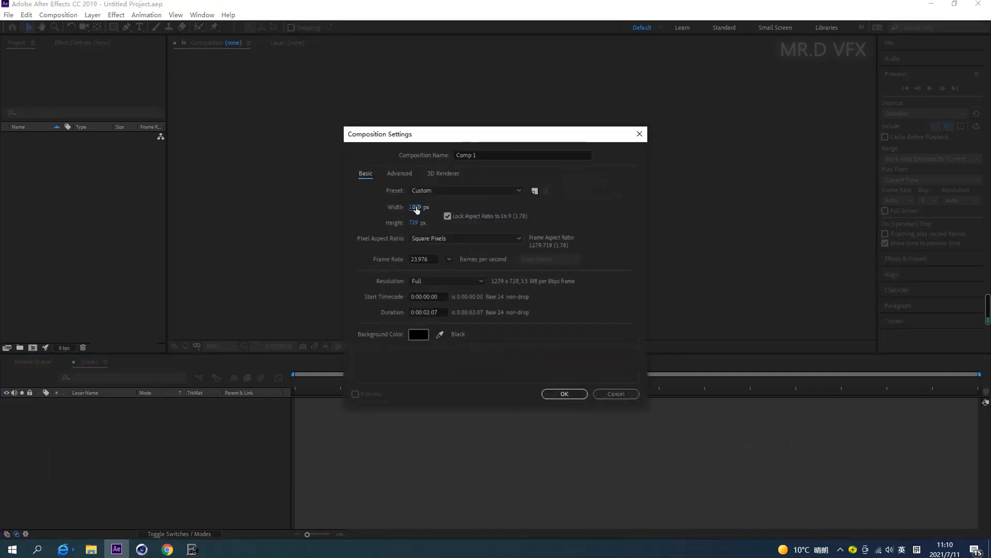
left_click(417, 208)
type("1920")
left_click(589, 308)
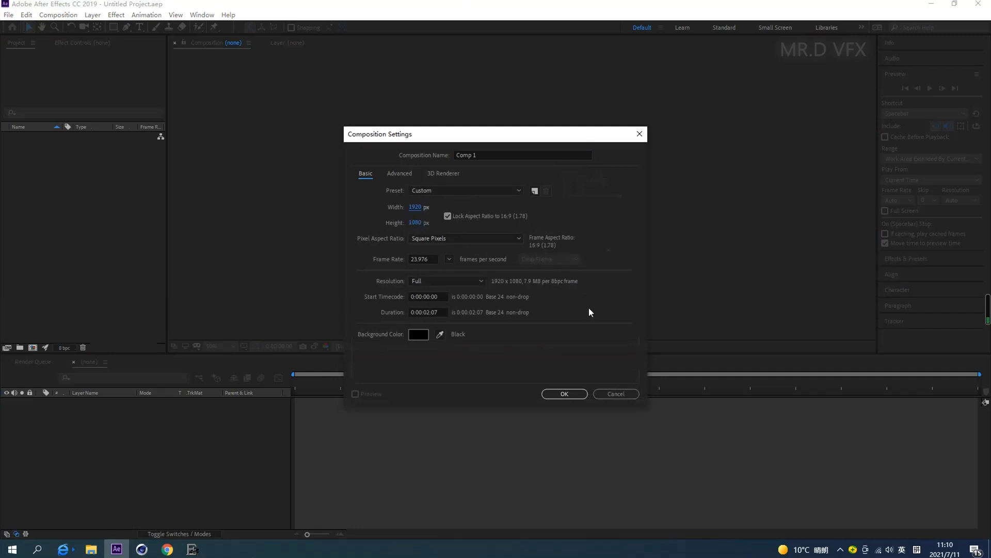
left_click(426, 311)
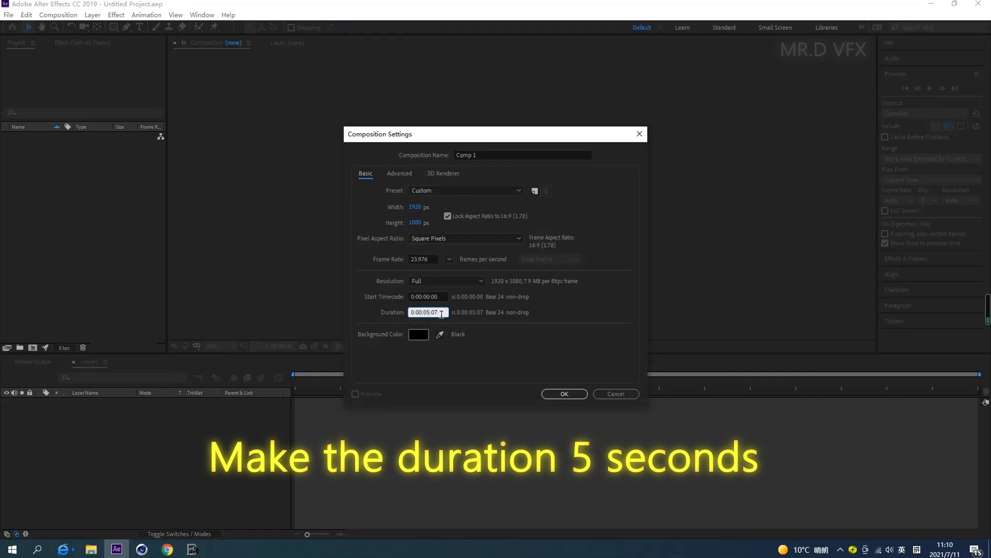
left_click(537, 328)
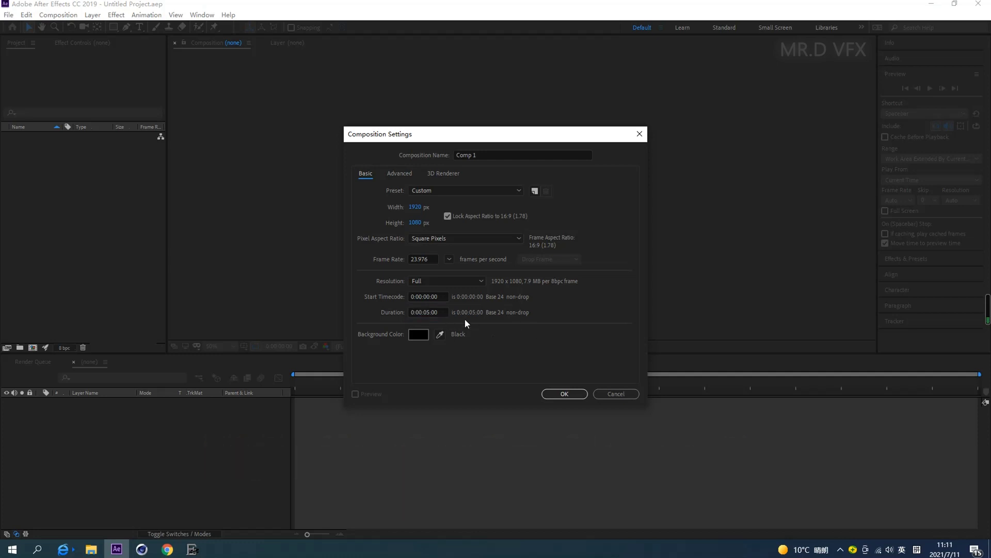
left_click(486, 155)
left_click_drag(484, 155, 442, 157)
type("Slash")
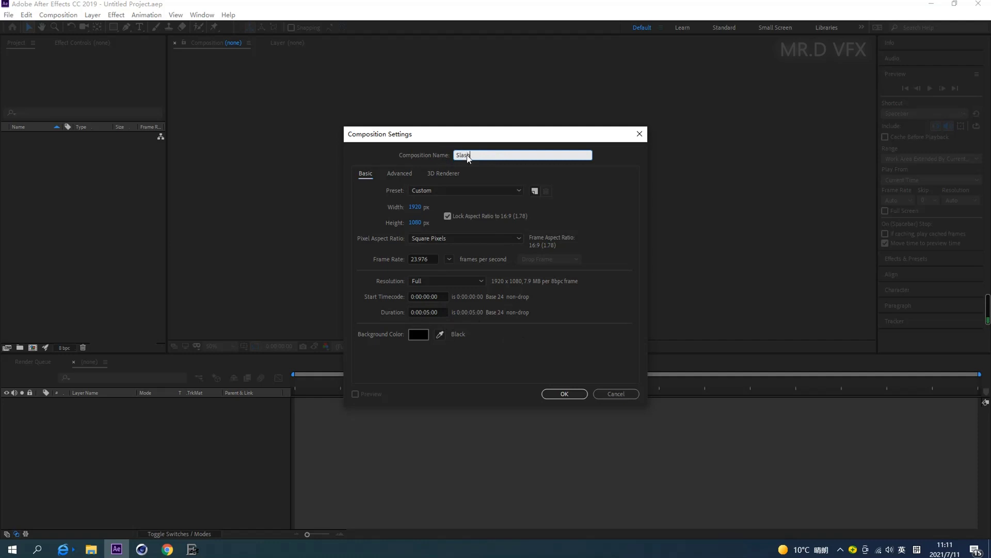
left_click(564, 394)
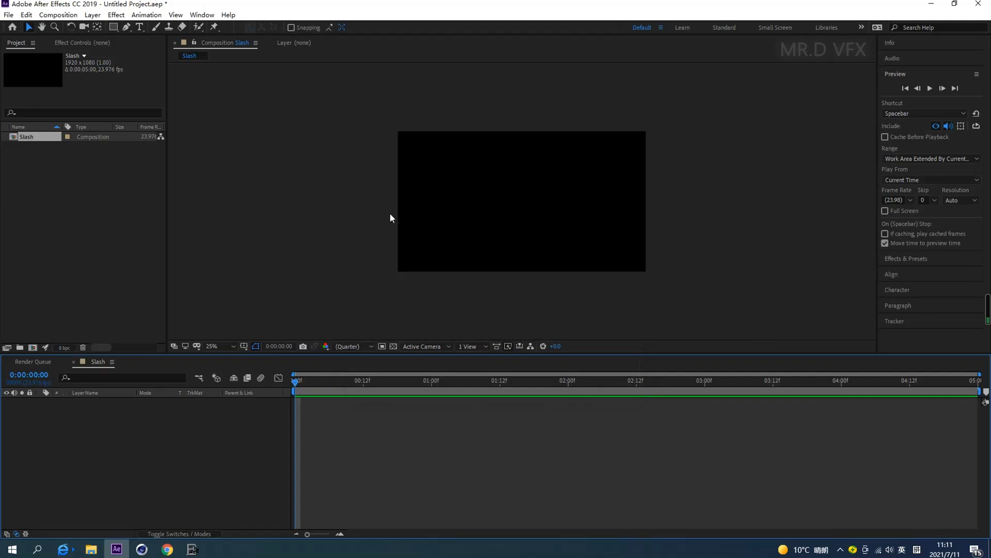
Add a Null Object layer (Null 1) to the Slash composition
right_click(107, 419)
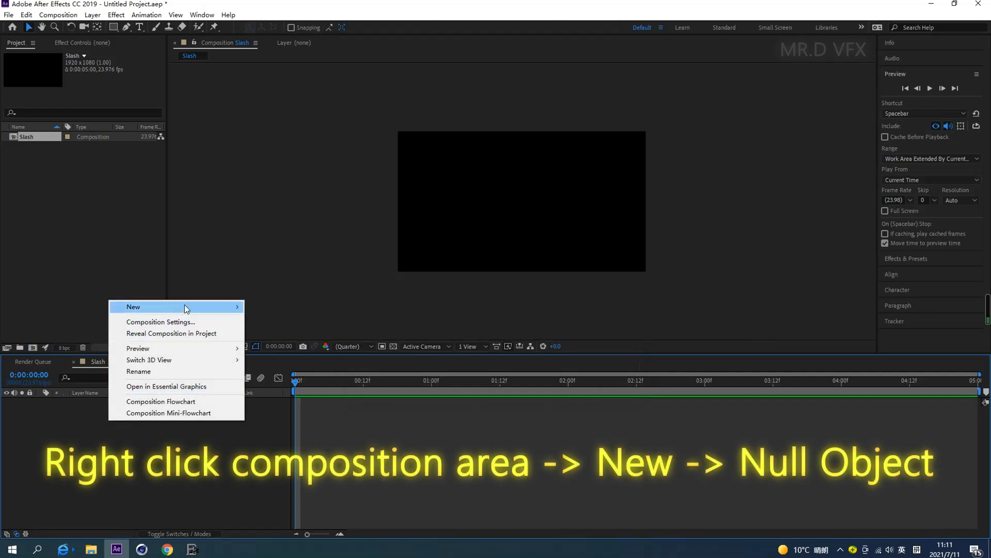
mouse_move(184, 306)
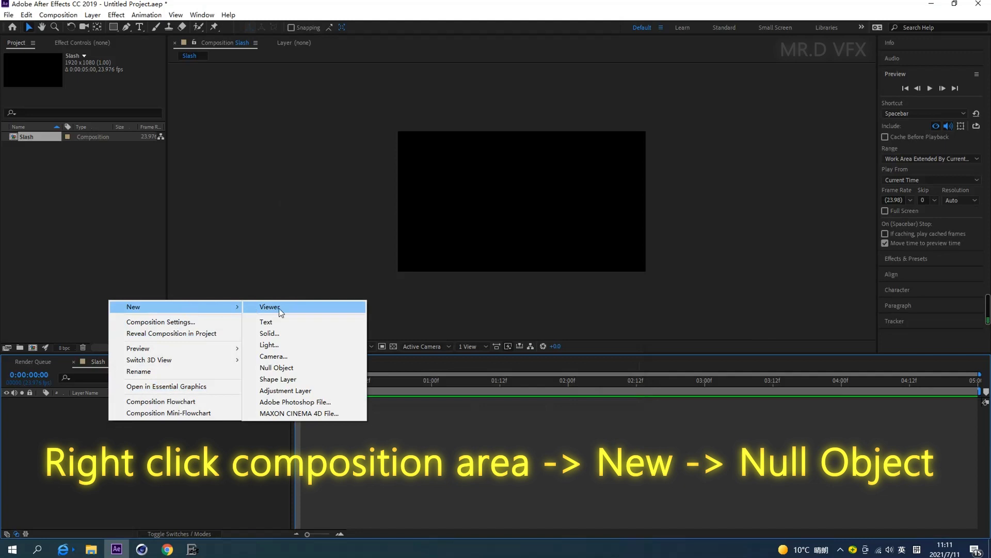
left_click(302, 368)
scroll(512, 213, "up", 2)
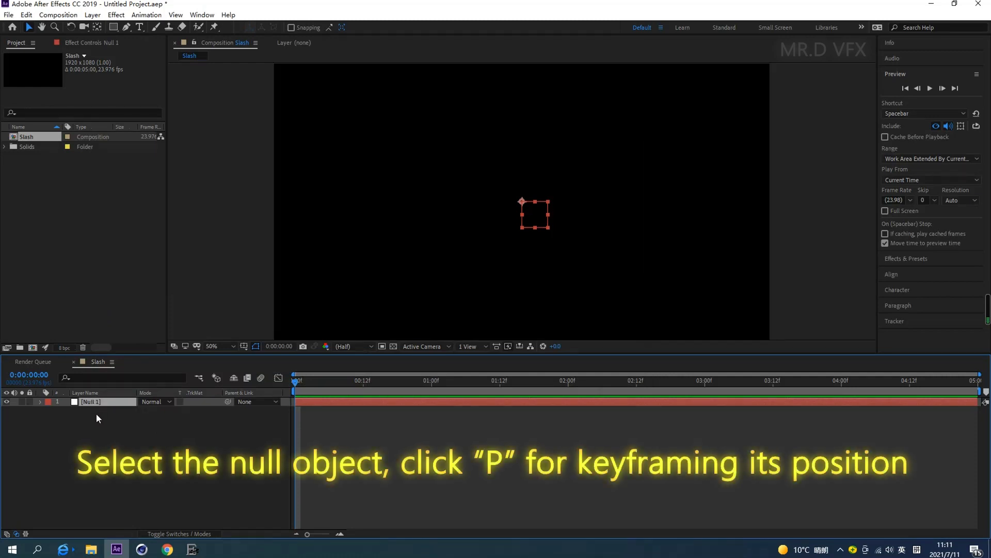
Keyframe Null 1's Position at the left of frame at 01:00f and further right at 03:12f
key("p")
left_click_drag(294, 391, 432, 393)
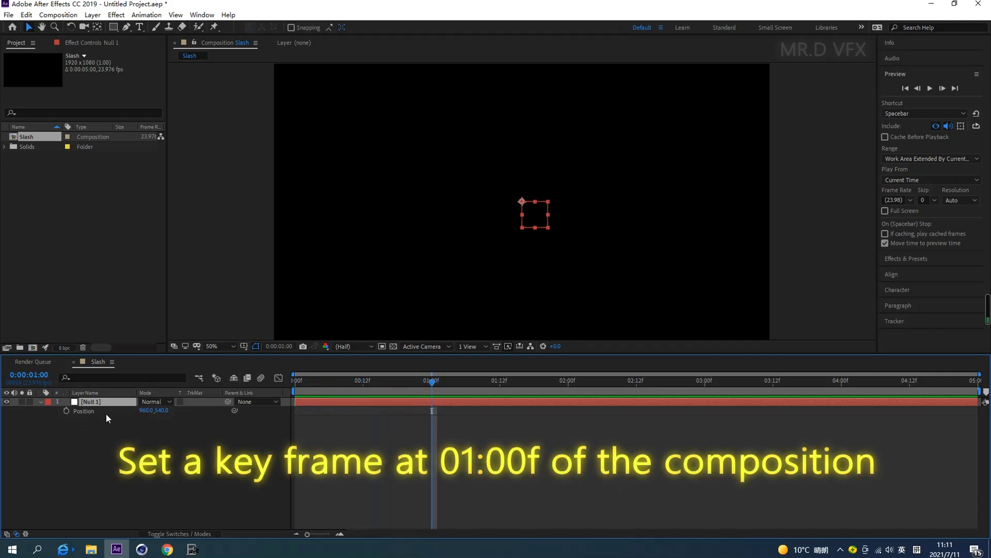
left_click(66, 411)
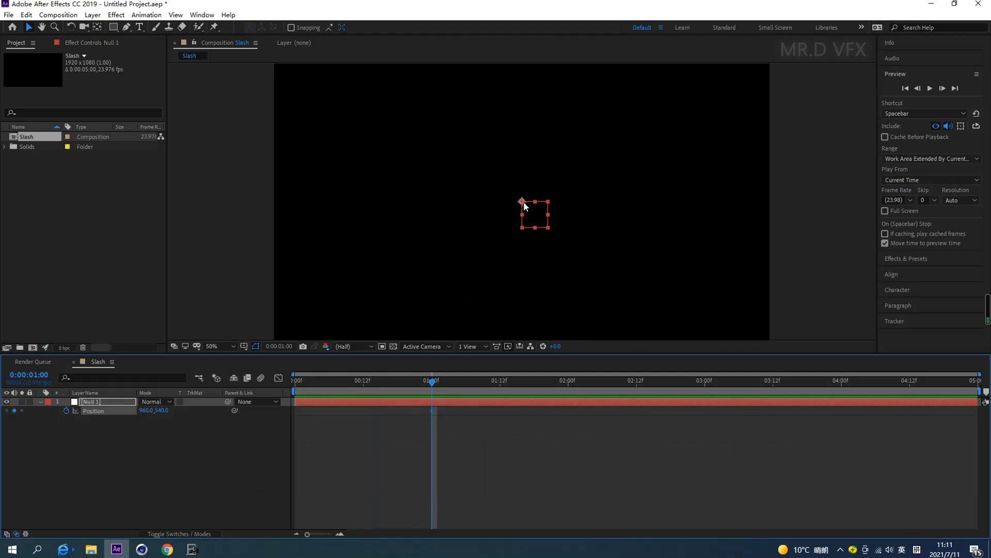
left_click_drag(524, 203, 345, 196)
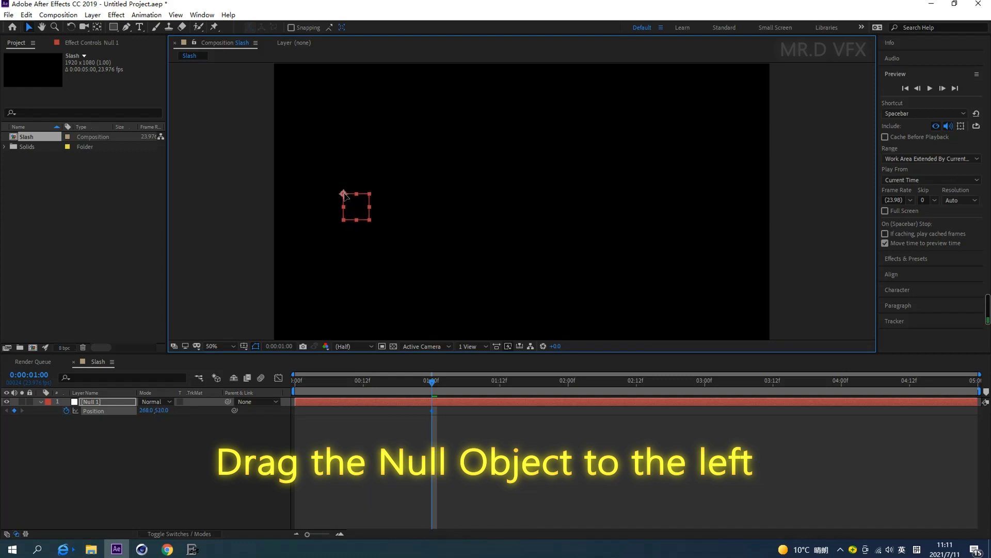
left_click_drag(345, 195, 344, 200)
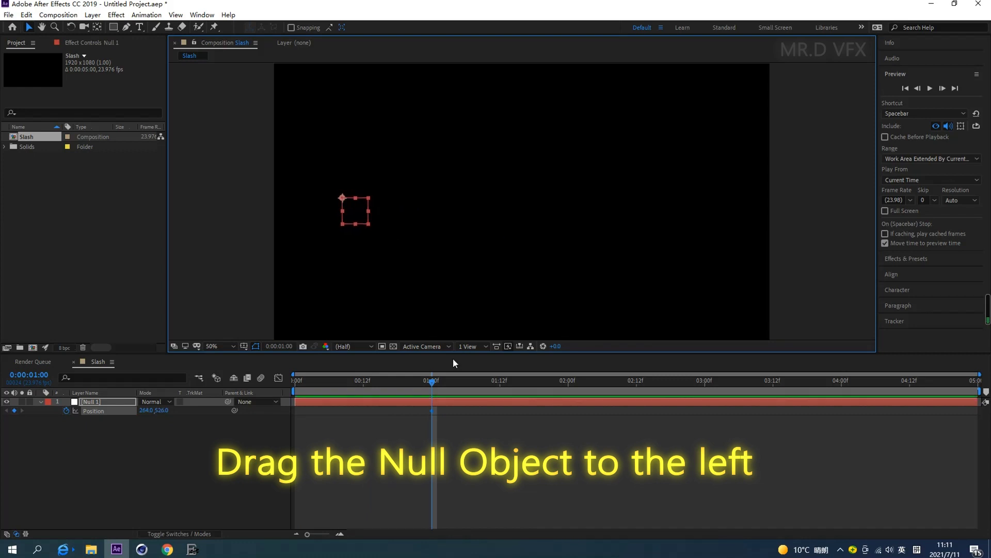
left_click_drag(343, 203, 352, 183)
left_click_drag(432, 382, 728, 390)
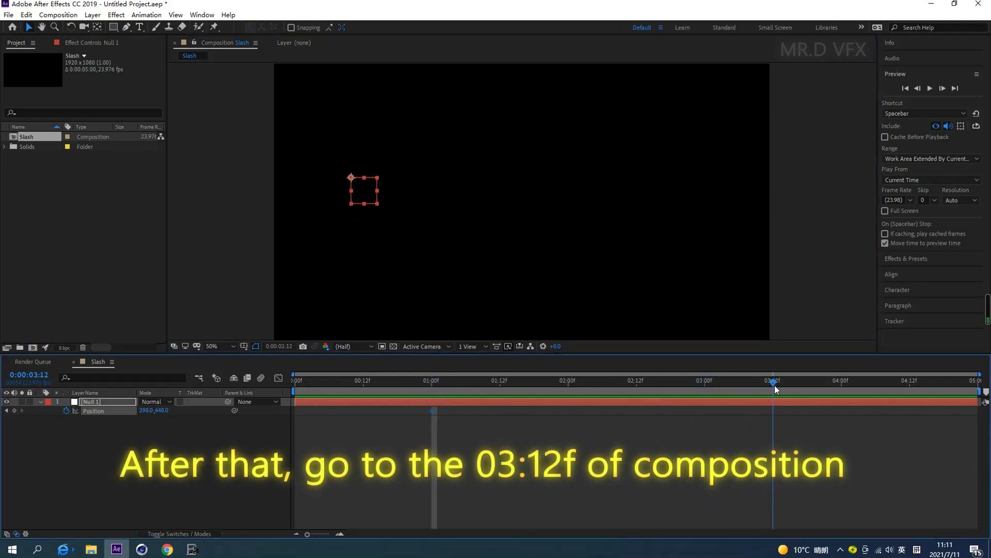
left_click_drag(728, 381, 773, 382)
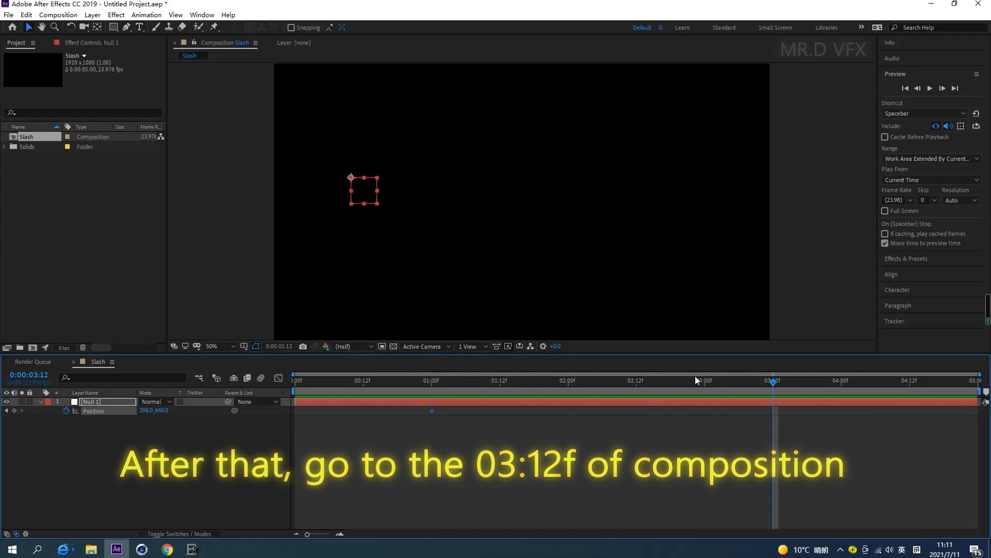
mouse_move(351, 179)
left_mouse_down()
mouse_move(631, 186)
mouse_move(646, 237)
left_mouse_up()
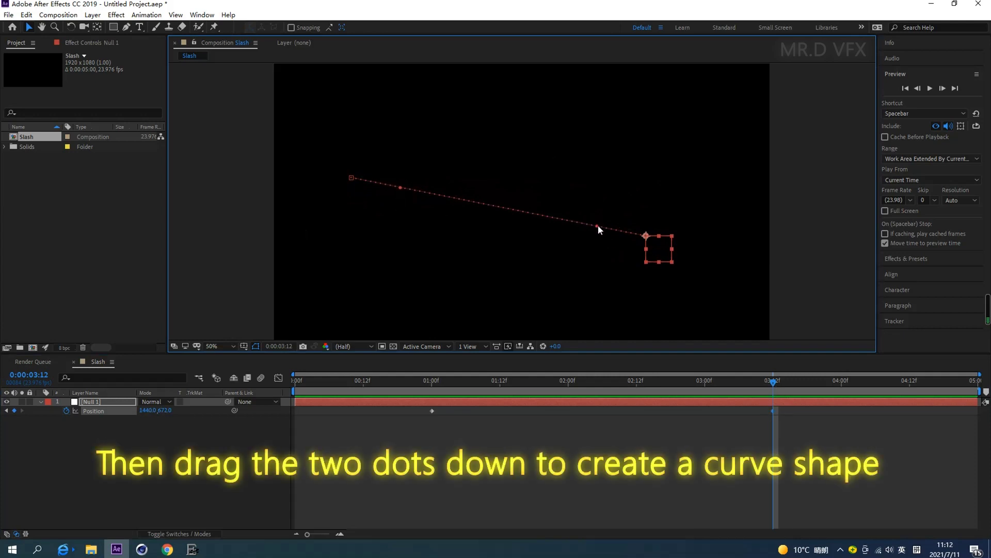
Pull the motion path's Bezier handles downward at both ends so the path sags, then preview
left_click_drag(597, 226, 532, 292)
left_click_drag(400, 188, 390, 268)
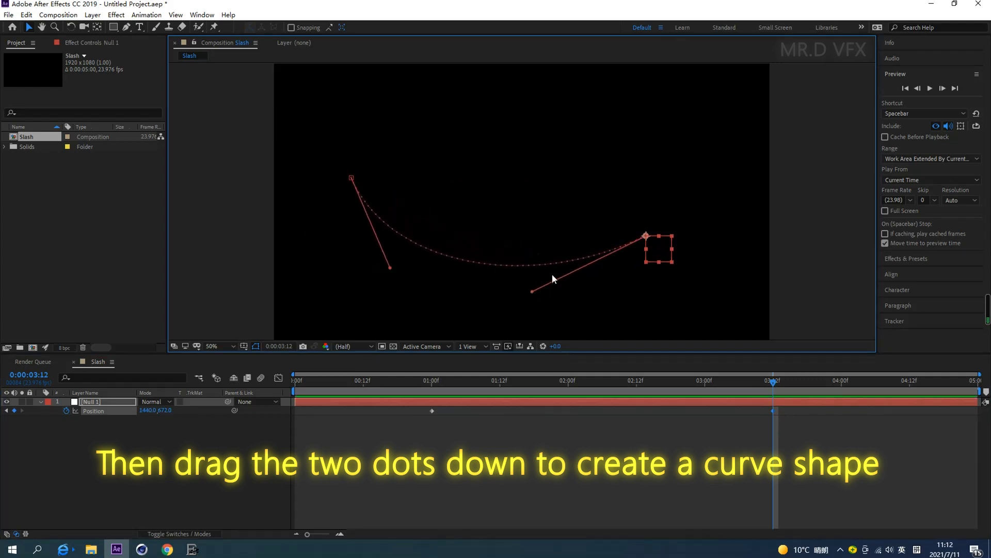
left_click_drag(534, 291, 559, 305)
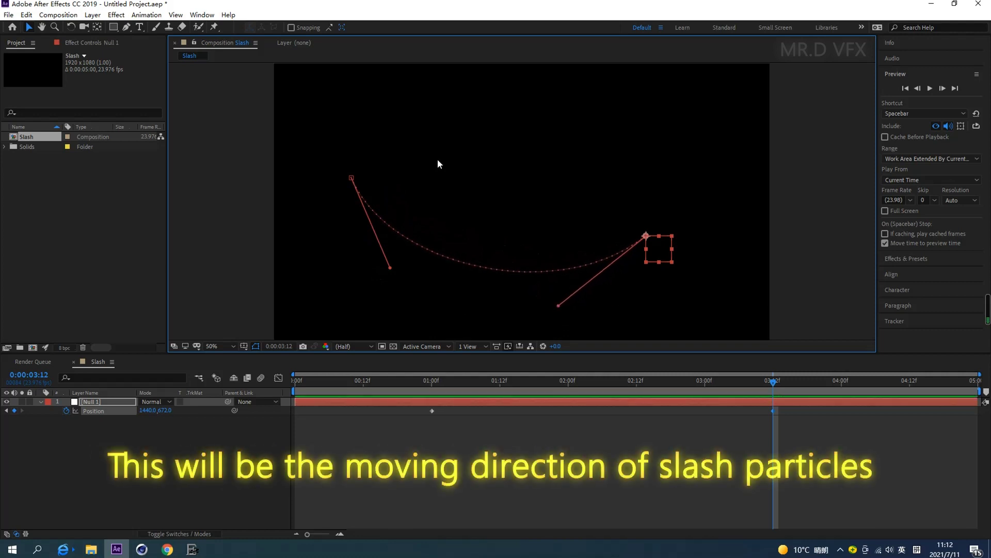
mouse_move(774, 384)
left_mouse_down()
mouse_move(423, 373)
mouse_move(893, 380)
mouse_move(852, 380)
left_mouse_up()
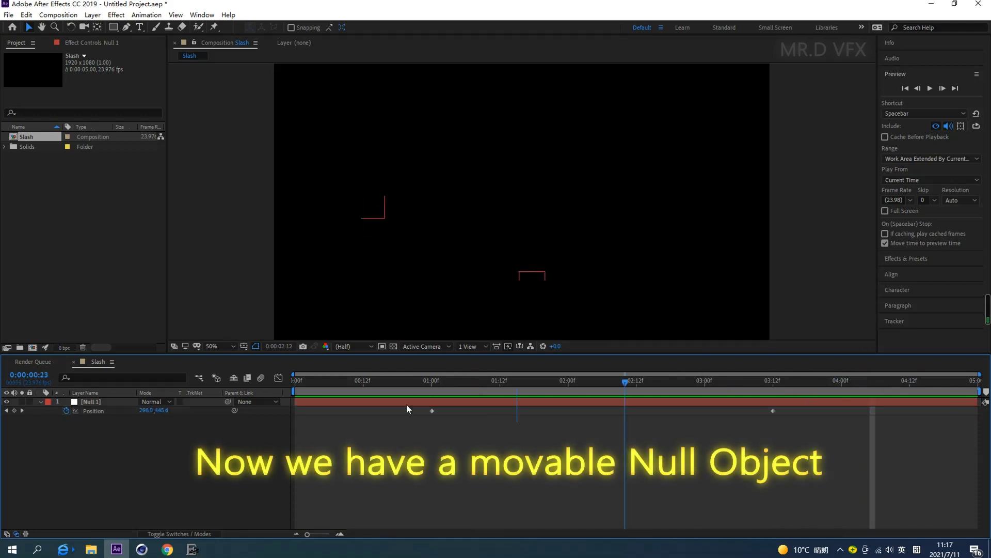
key("space")
Add a white full-frame solid named Slash 1 above Null 1 and show Effects & Presets
right_click(122, 445)
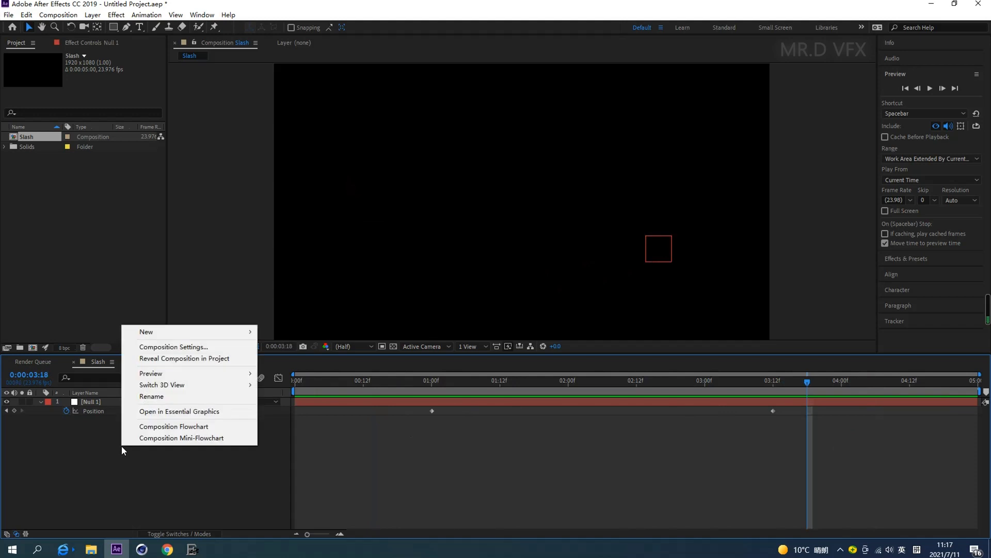
mouse_move(193, 333)
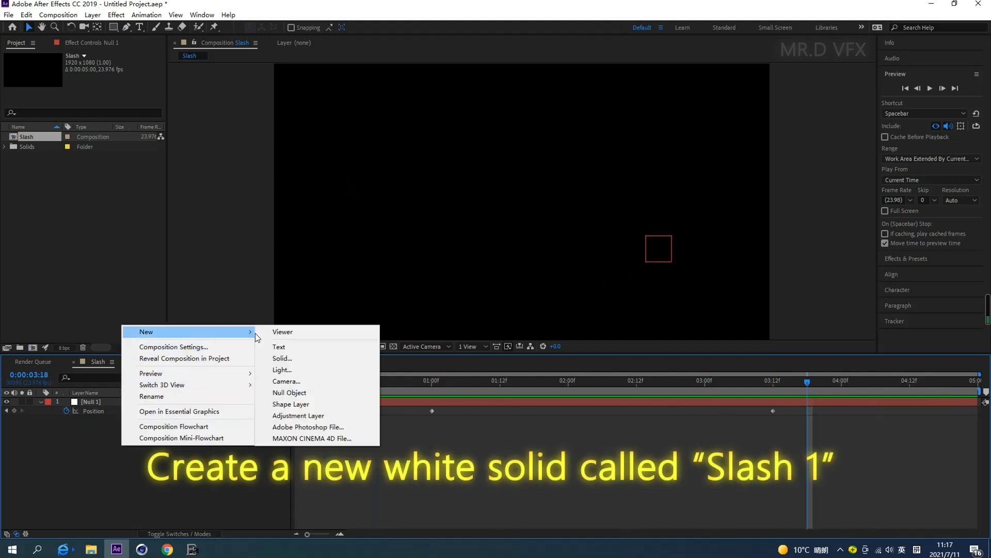
left_click(307, 359)
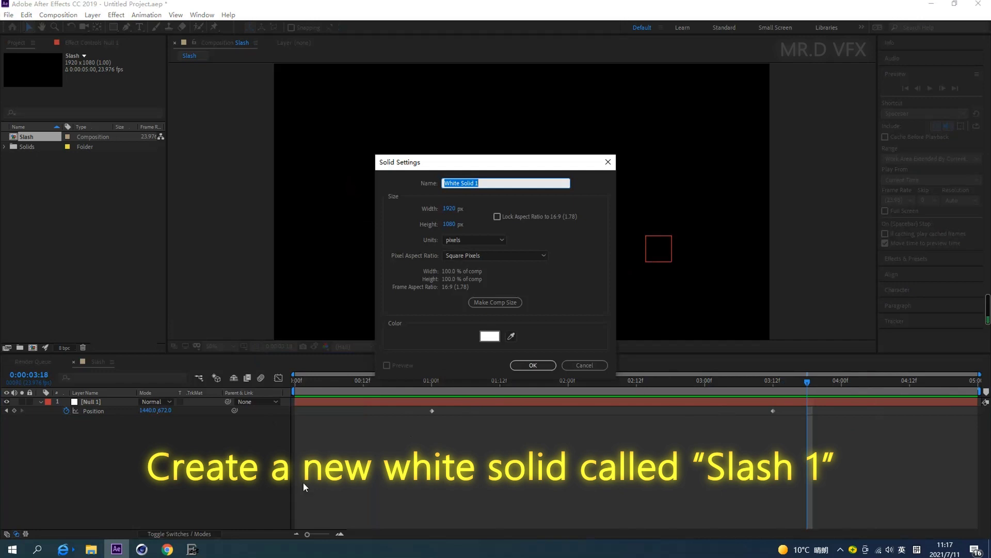
type("Sla")
type("sh")
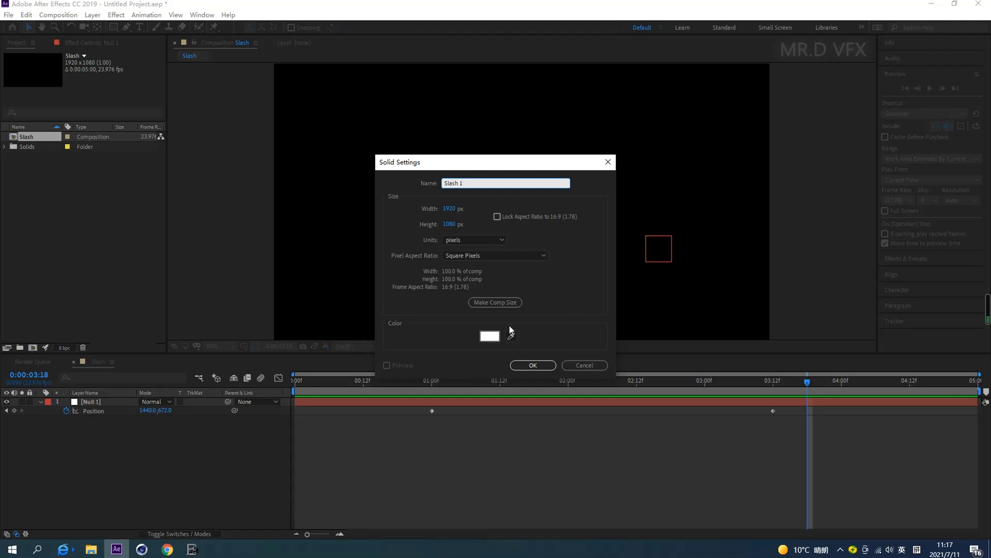
left_click(532, 366)
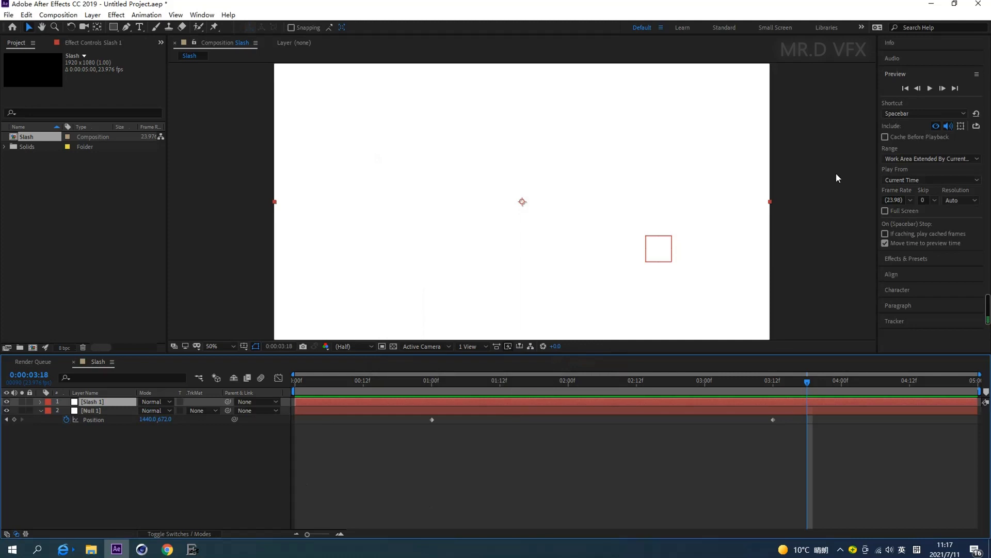
left_click(903, 259)
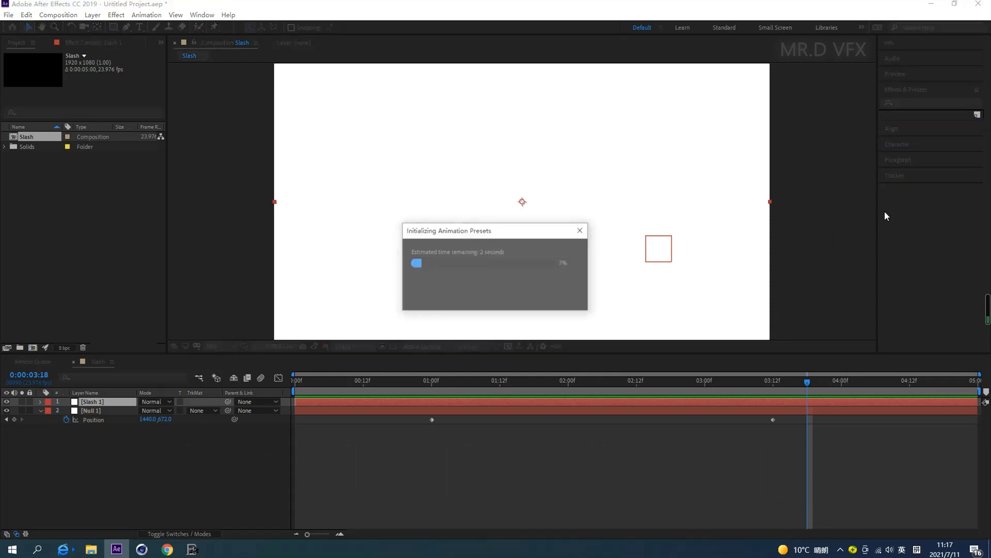
Search 'cc part' and apply CC Particle Systems II to Slash 1, scrubbing to see particles
left_click(915, 102)
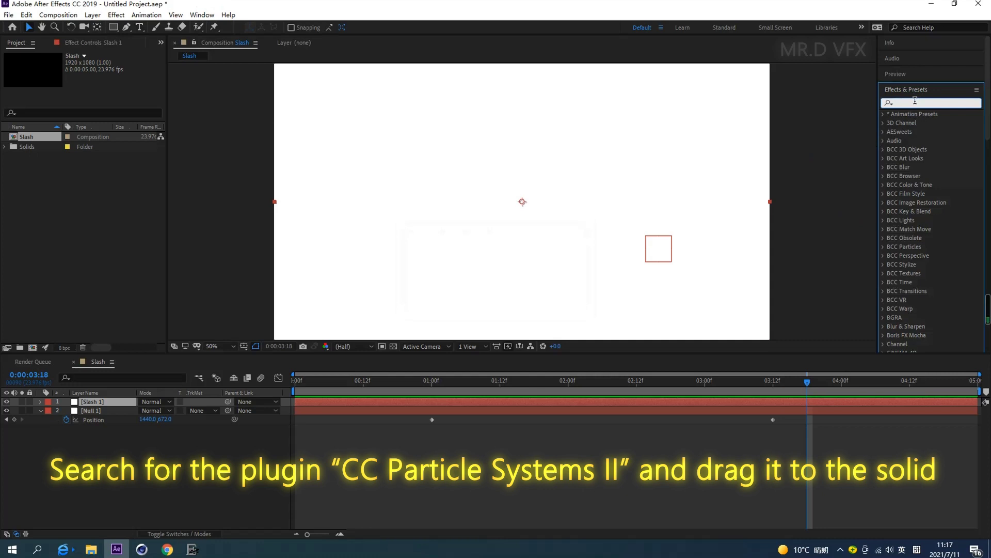
type("cc part")
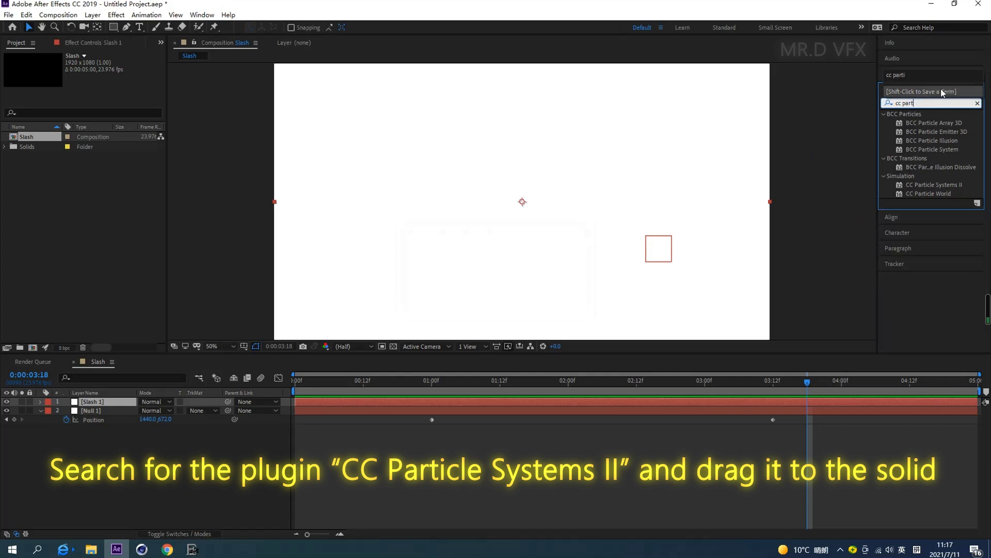
left_click(935, 185)
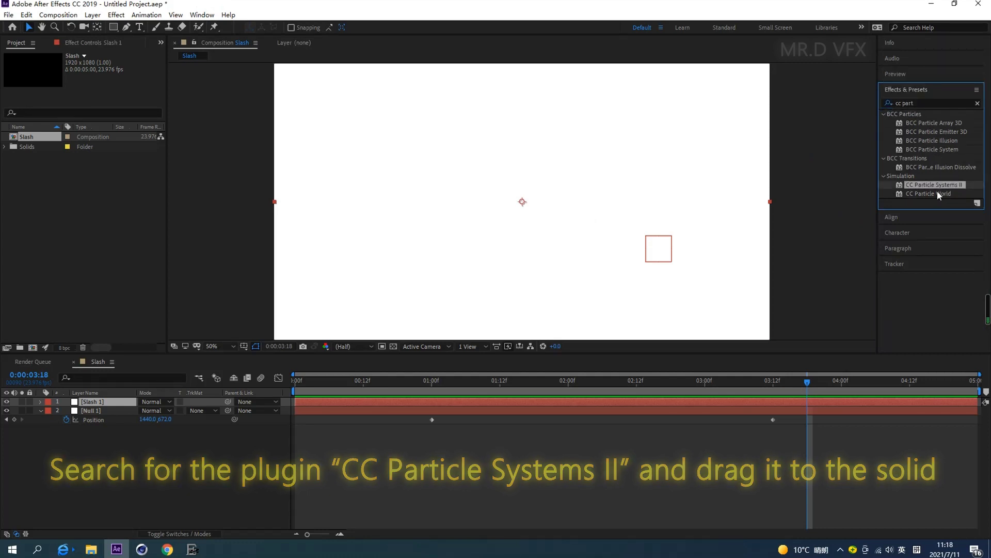
left_click_drag(935, 185, 519, 232)
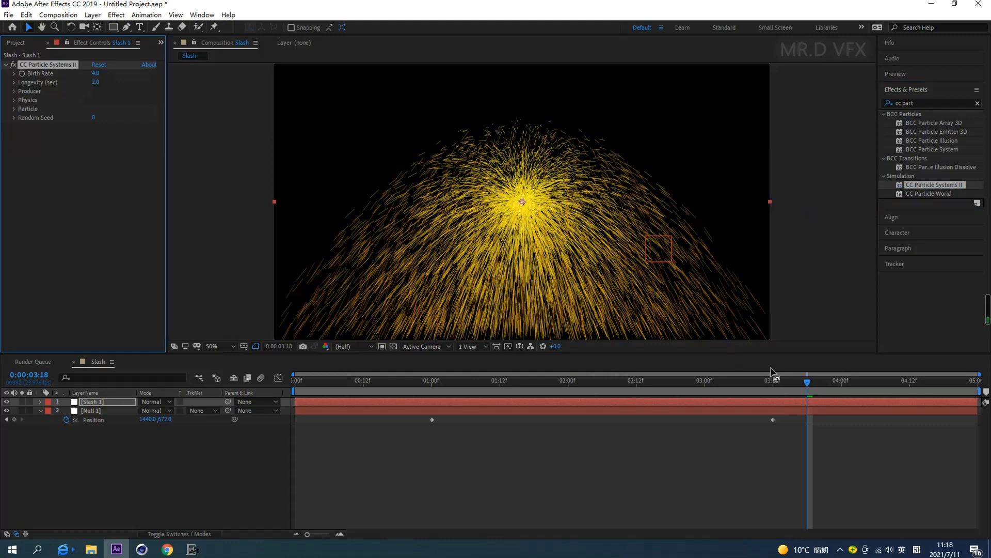
mouse_move(809, 385)
left_mouse_down()
mouse_move(624, 407)
mouse_move(660, 397)
mouse_move(310, 407)
mouse_move(879, 364)
mouse_move(466, 382)
mouse_move(453, 396)
mouse_move(767, 402)
mouse_move(587, 407)
left_mouse_up()
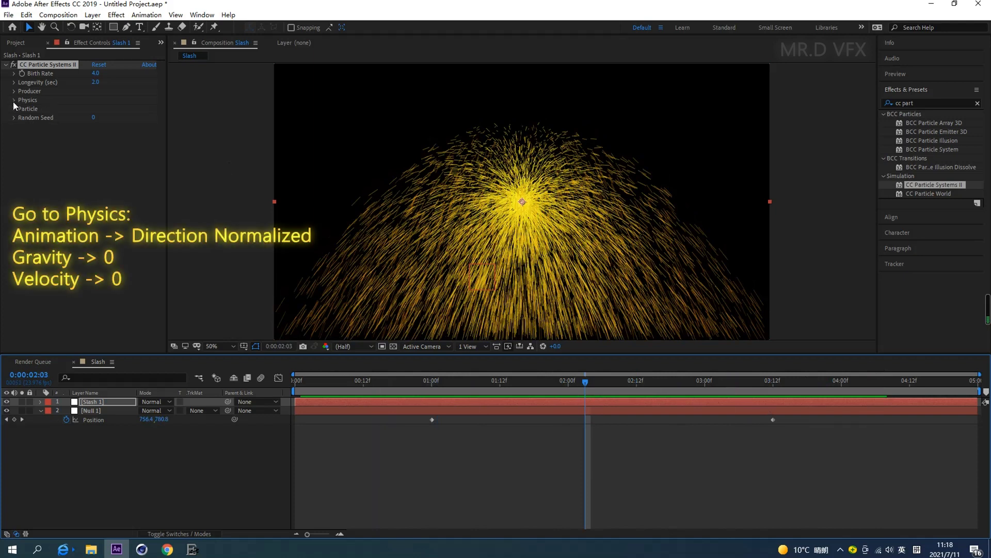
Set the particle Physics Animation type to Direction Normalized and preview the motion
left_click(13, 100)
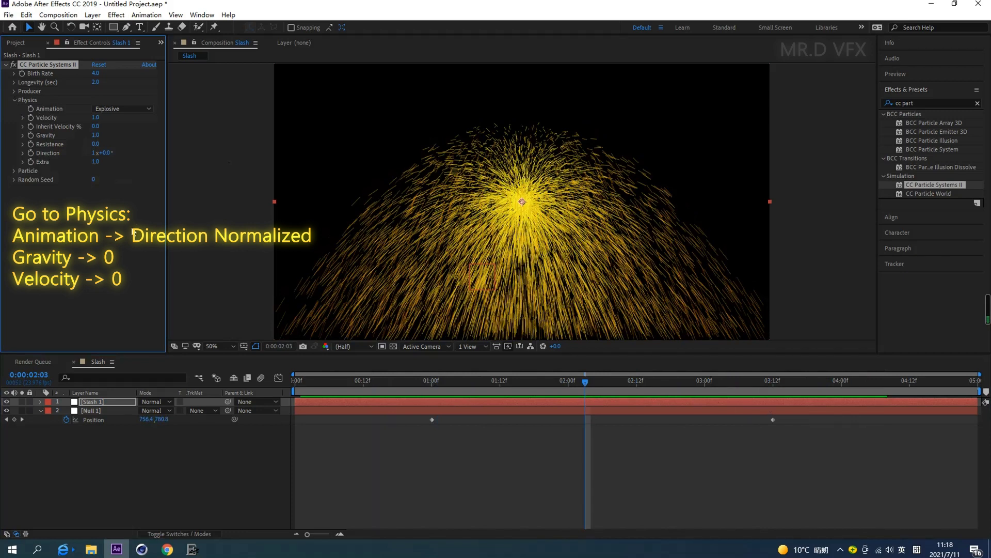
right_click(150, 109)
left_click(143, 109)
left_click(143, 108)
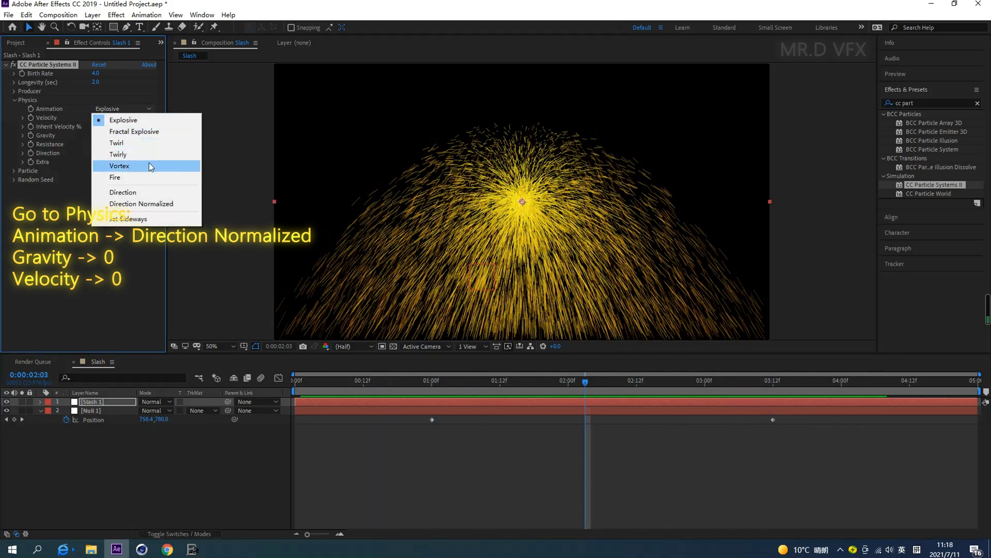
left_click(150, 205)
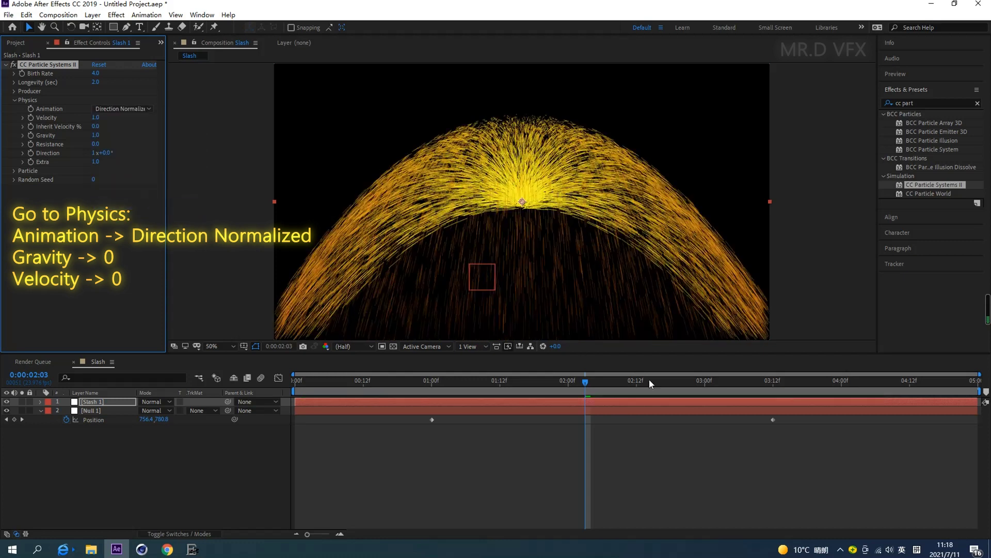
mouse_move(588, 382)
left_mouse_down()
mouse_move(387, 395)
mouse_move(397, 413)
left_mouse_up()
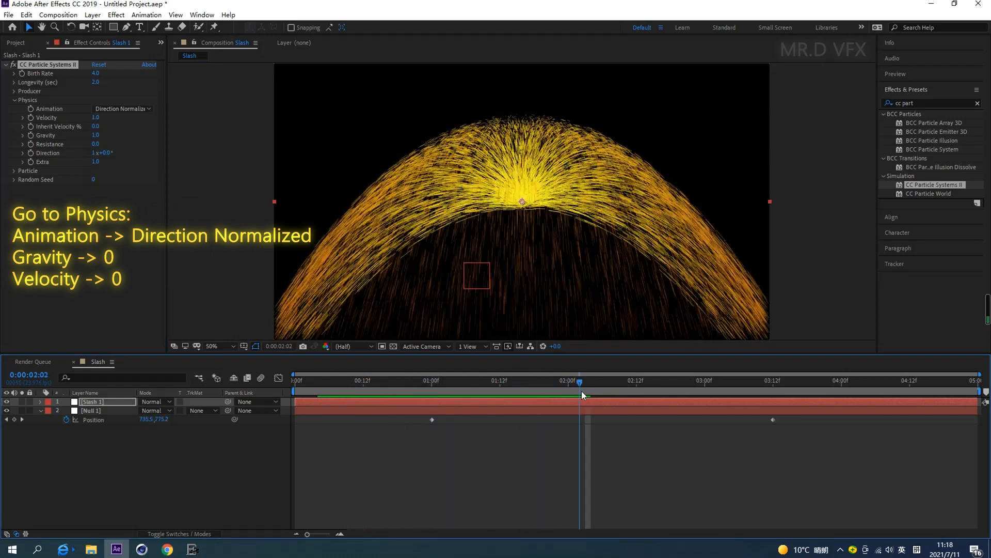
left_click_drag(397, 410, 472, 402)
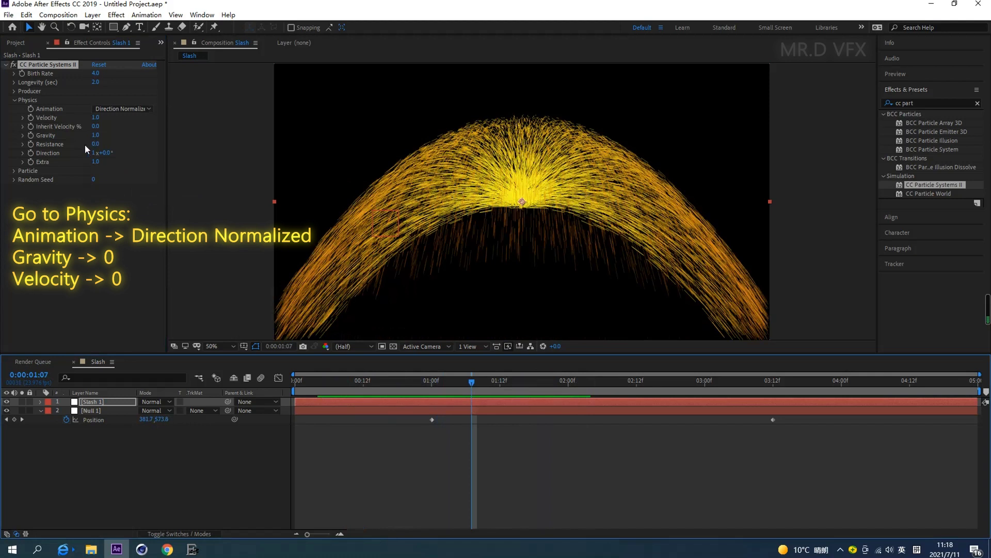
Set particle Gravity to 0 and Velocity to 0, leaving a single orange dot
left_click(95, 136)
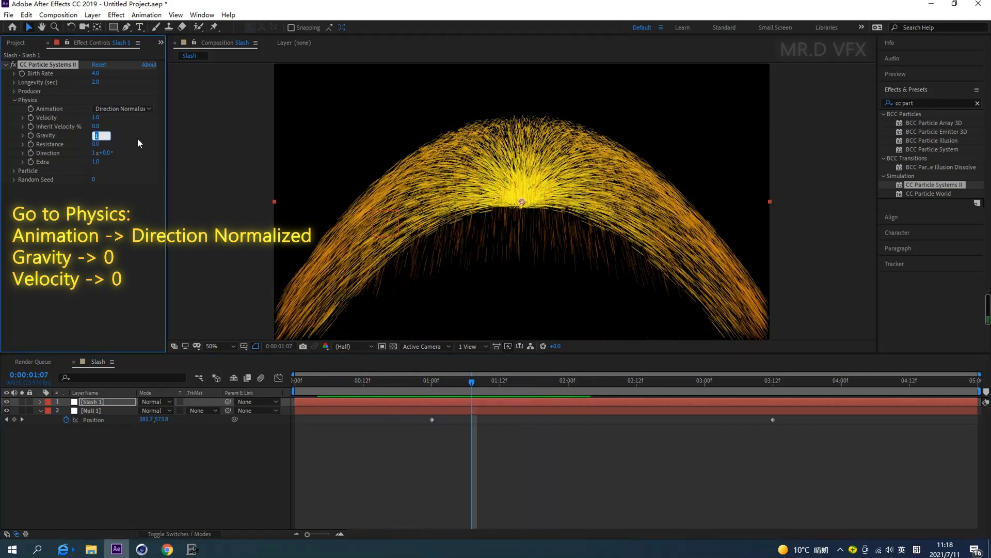
type("0")
left_click(197, 172)
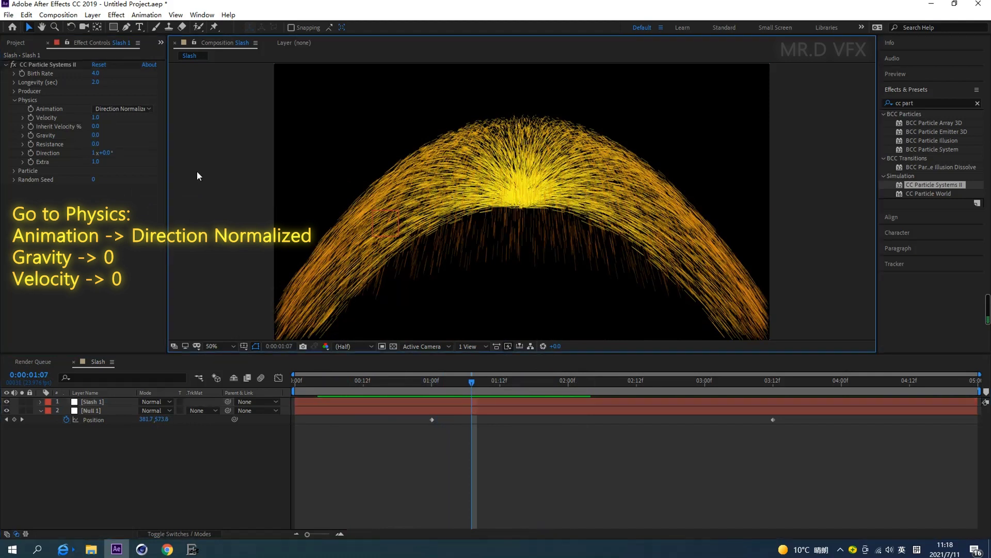
left_click(96, 118)
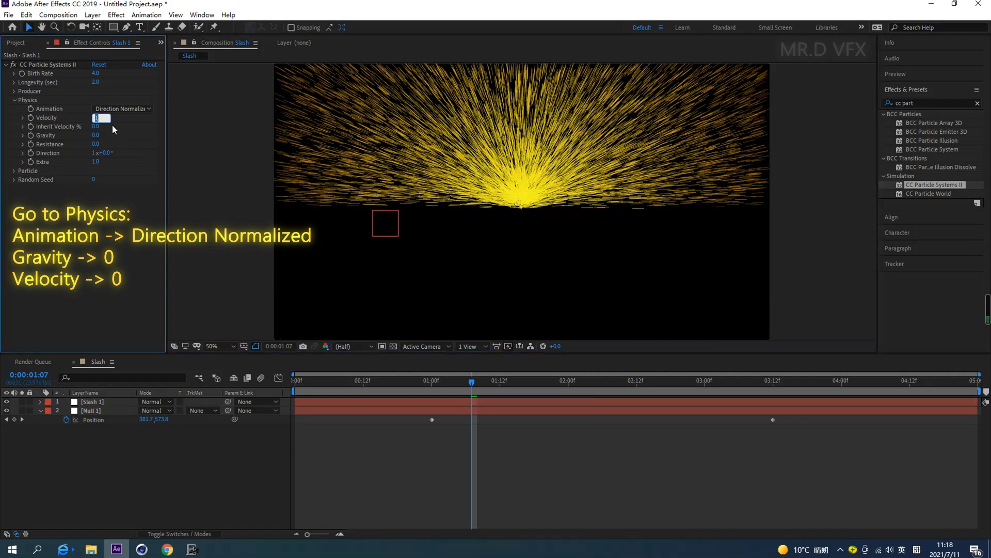
type("0")
left_click(214, 179)
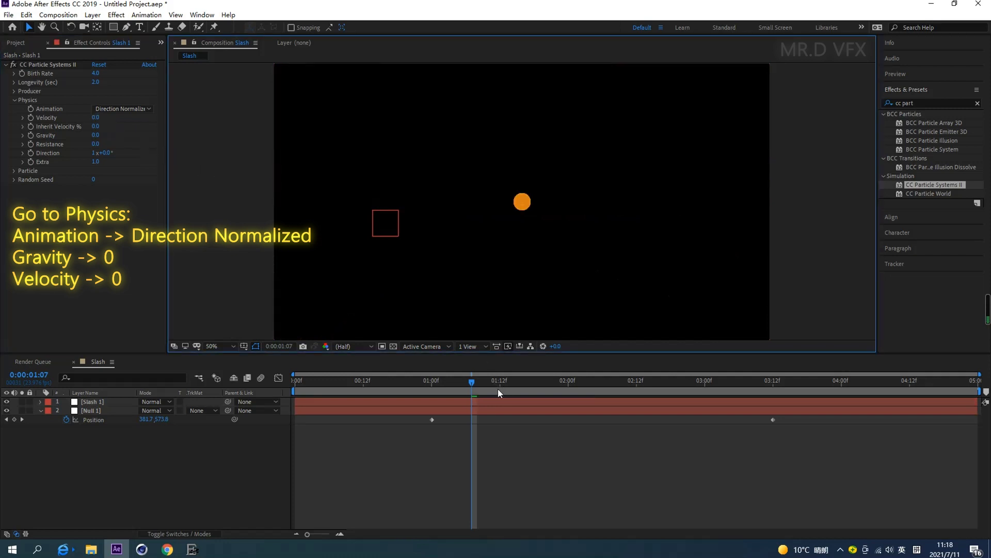
mouse_move(471, 384)
left_mouse_down()
mouse_move(437, 381)
mouse_move(695, 391)
left_mouse_up()
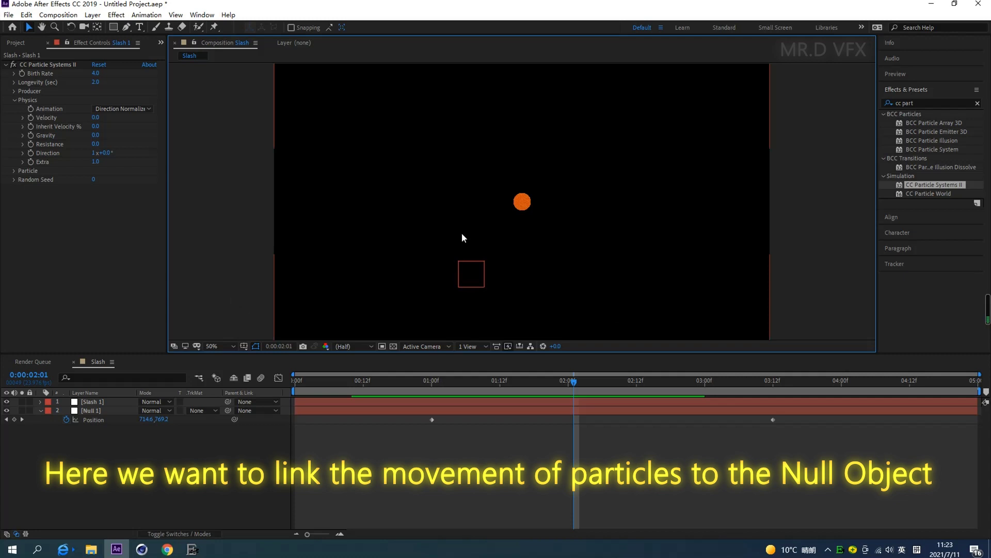
Add an expression on Producer Position pick-whipped to Null 1's Position
mouse_move(575, 382)
left_mouse_down()
mouse_move(625, 426)
mouse_move(449, 429)
left_mouse_up()
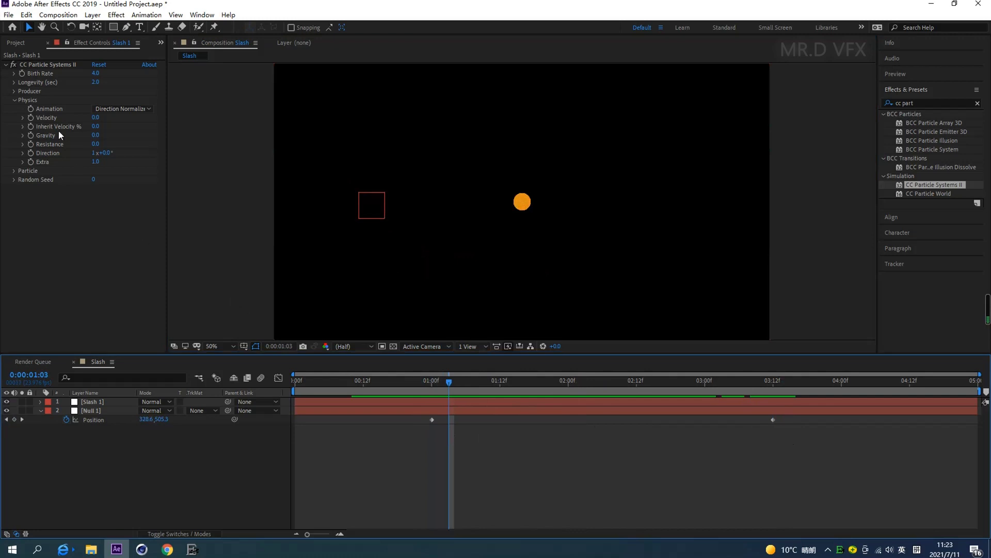
left_click(14, 91)
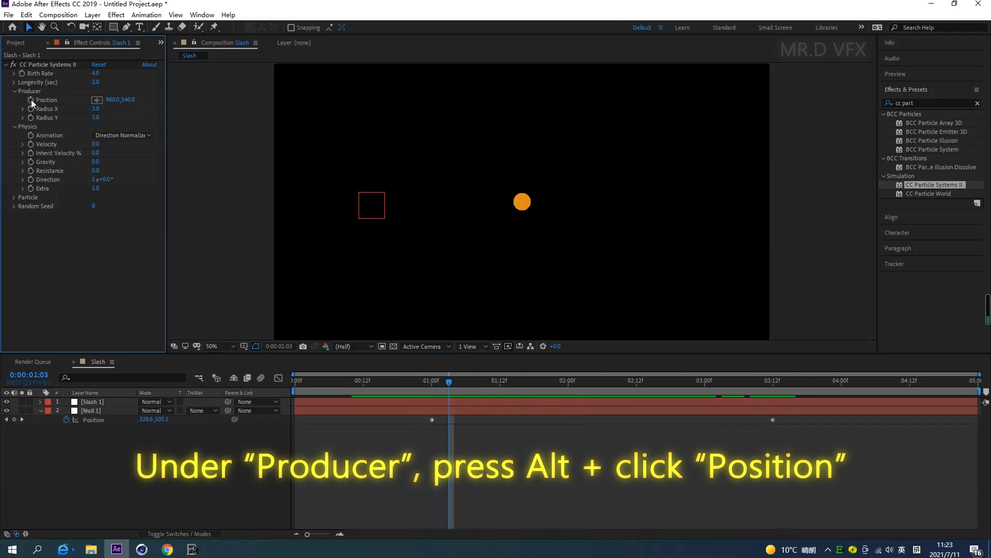
left_click(31, 100, "alt")
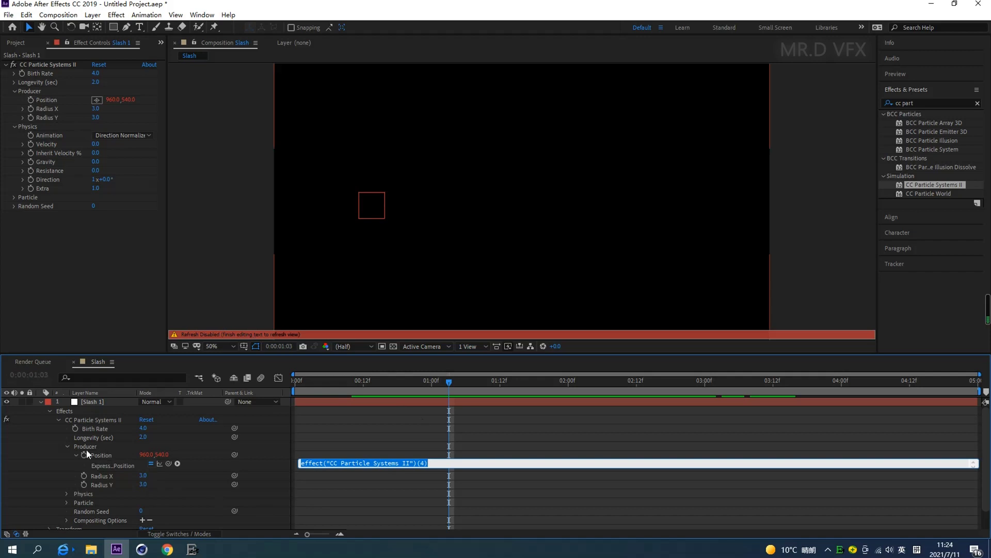
scroll(176, 464, "down", 1)
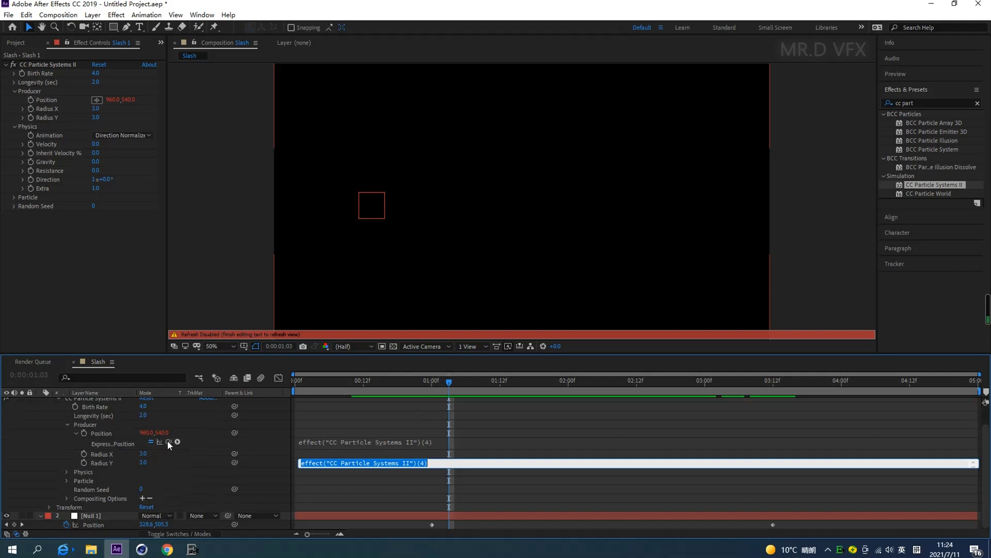
left_click_drag(234, 432, 109, 525)
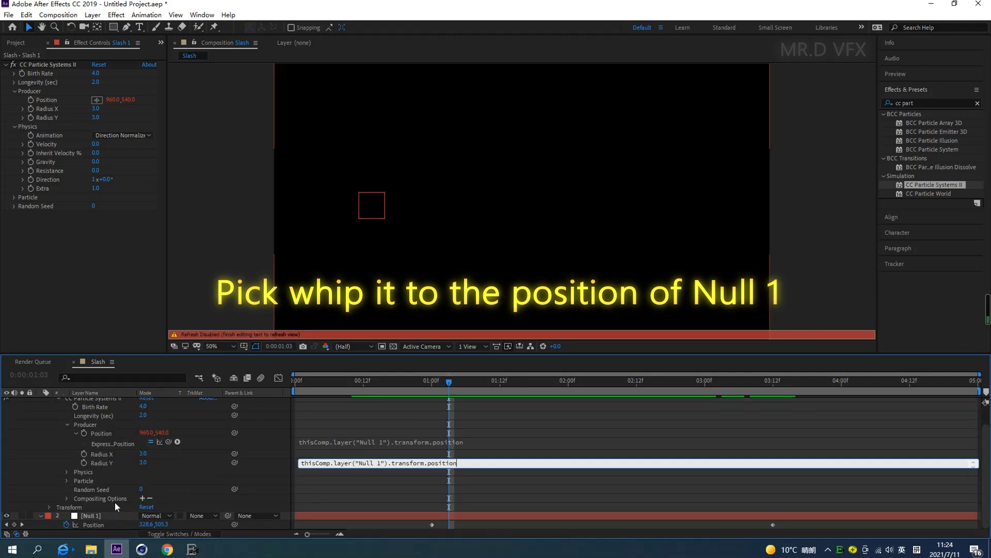
left_click(228, 292)
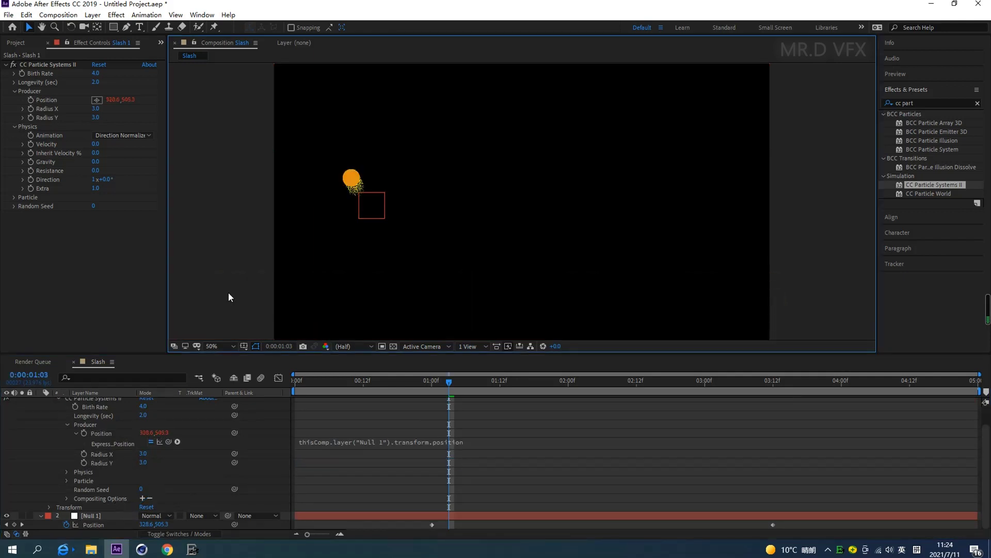
Scrub through the comp to preview the particle trail following Null 1
mouse_move(444, 386)
left_mouse_down()
mouse_move(337, 405)
mouse_move(796, 495)
mouse_move(392, 453)
left_mouse_up()
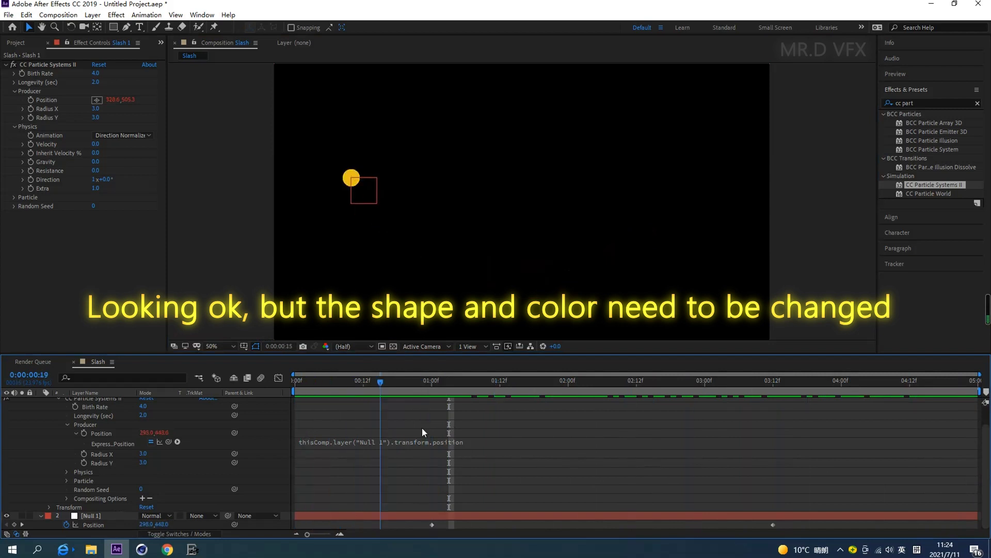
mouse_move(391, 452)
left_mouse_down()
mouse_move(989, 456)
mouse_move(868, 459)
mouse_move(887, 454)
left_mouse_up()
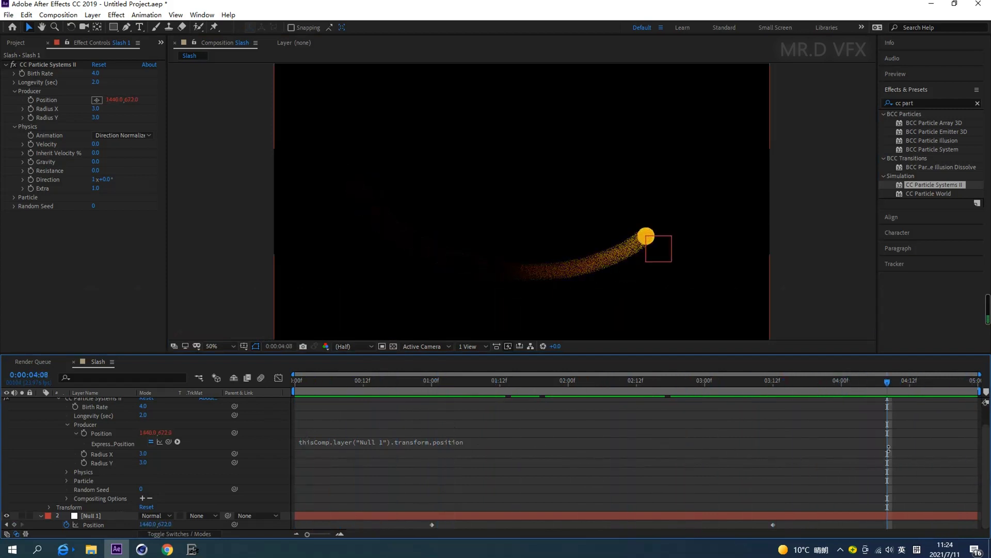
left_click_drag(894, 383, 828, 385)
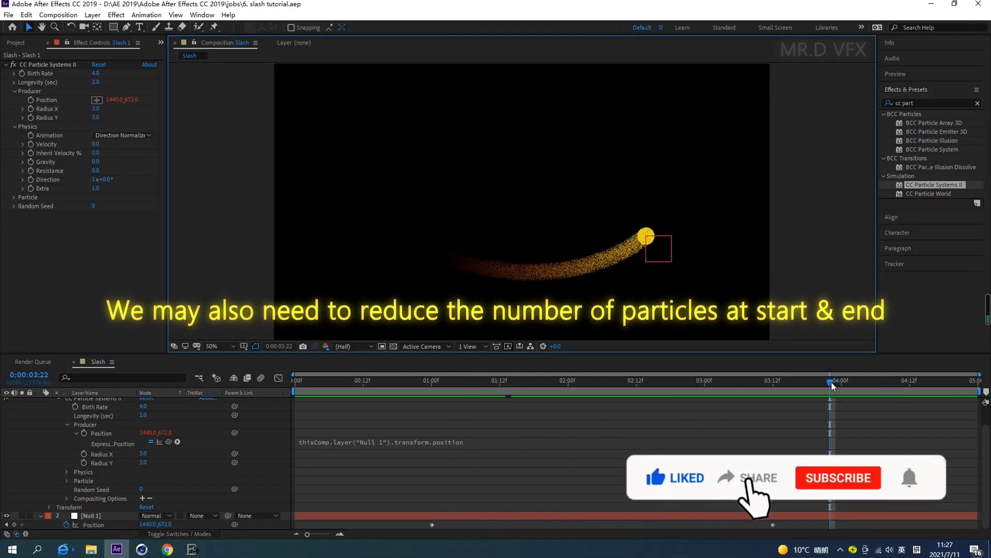
left_click_drag(832, 387, 870, 384)
left_click_drag(870, 431, 411, 442)
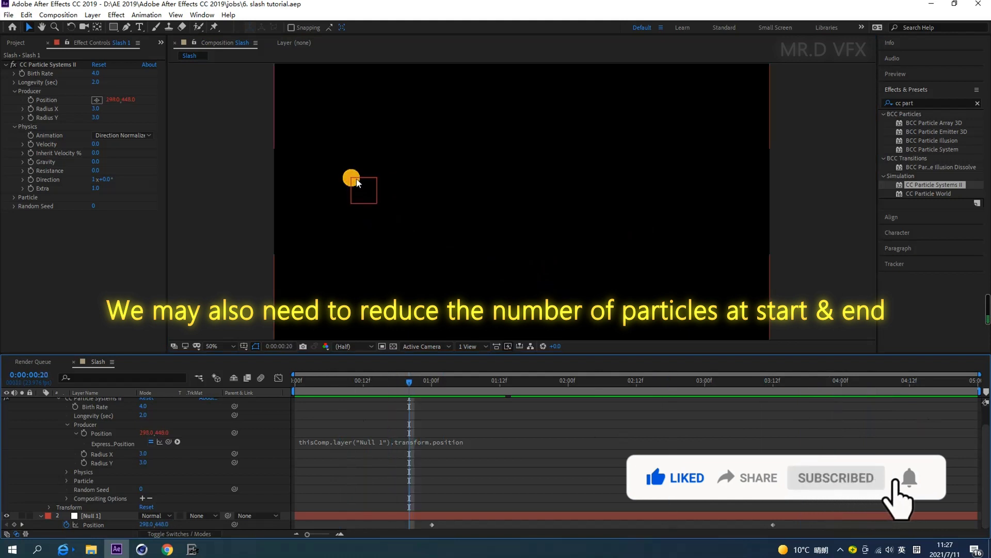
left_click_drag(411, 382, 518, 421)
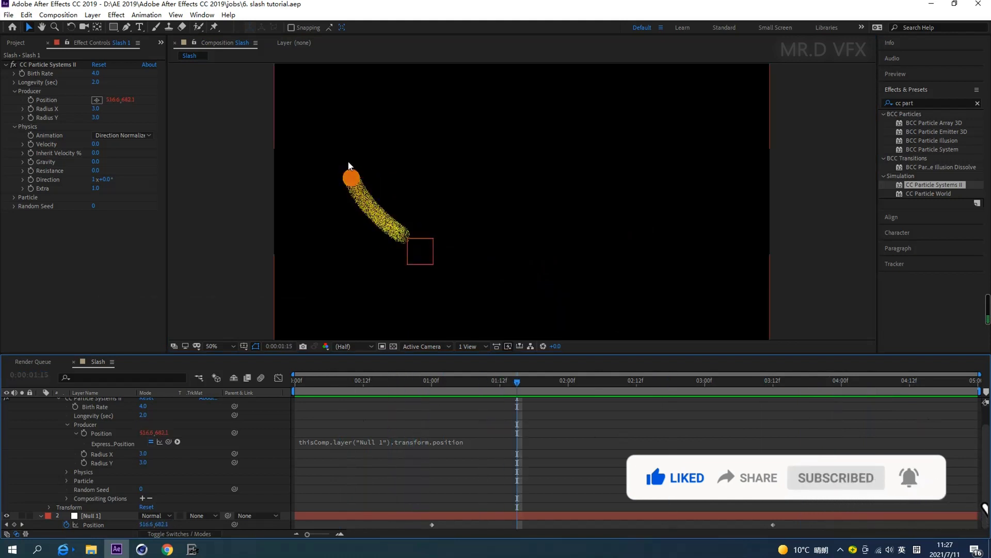
Set a Birth Rate keyframe at 0:00:00:23
left_click(516, 383)
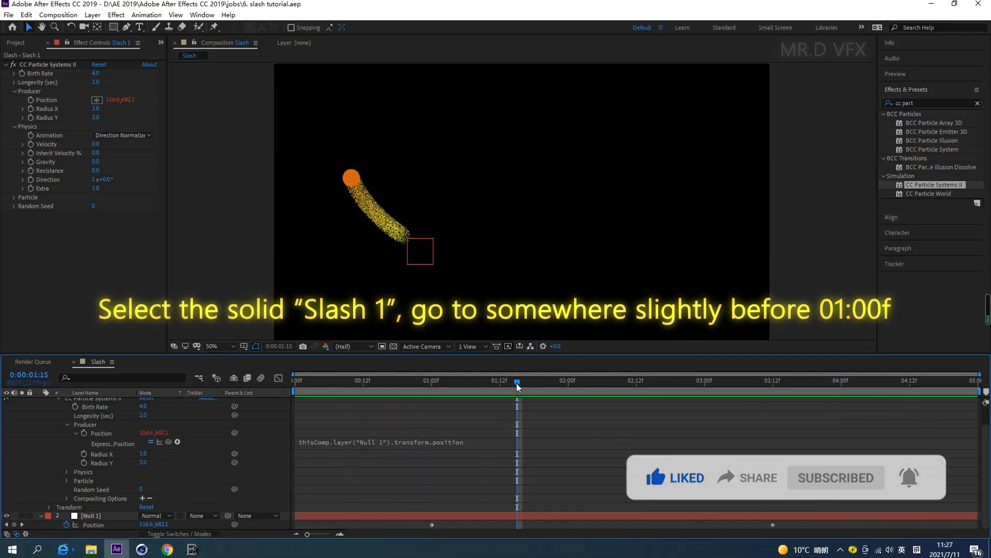
left_click_drag(512, 384, 423, 395)
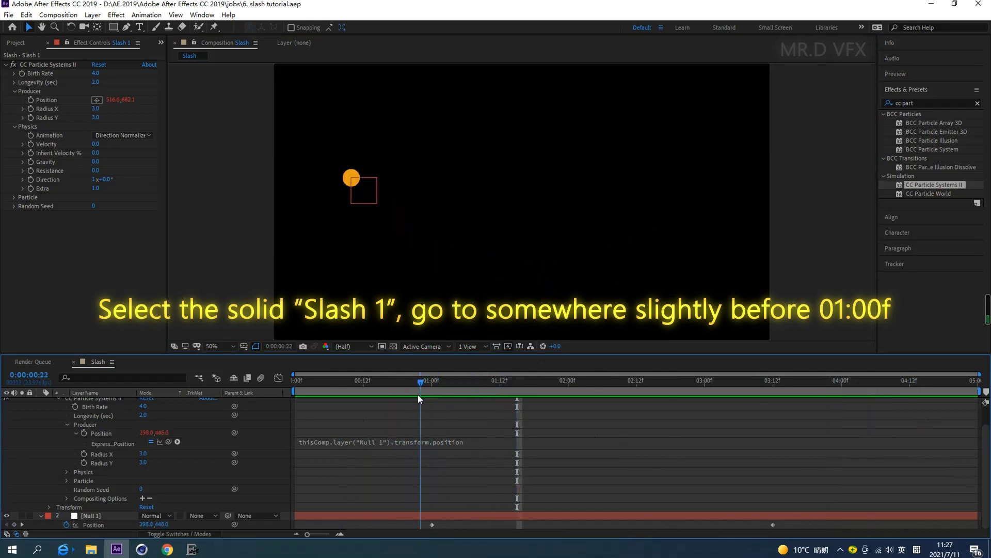
left_click_drag(423, 396, 424, 396)
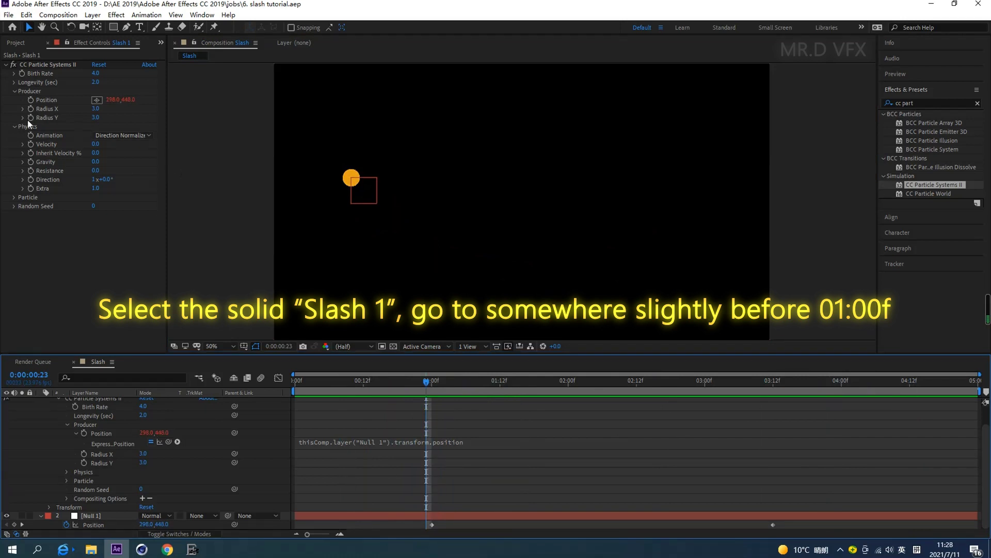
left_click(22, 73)
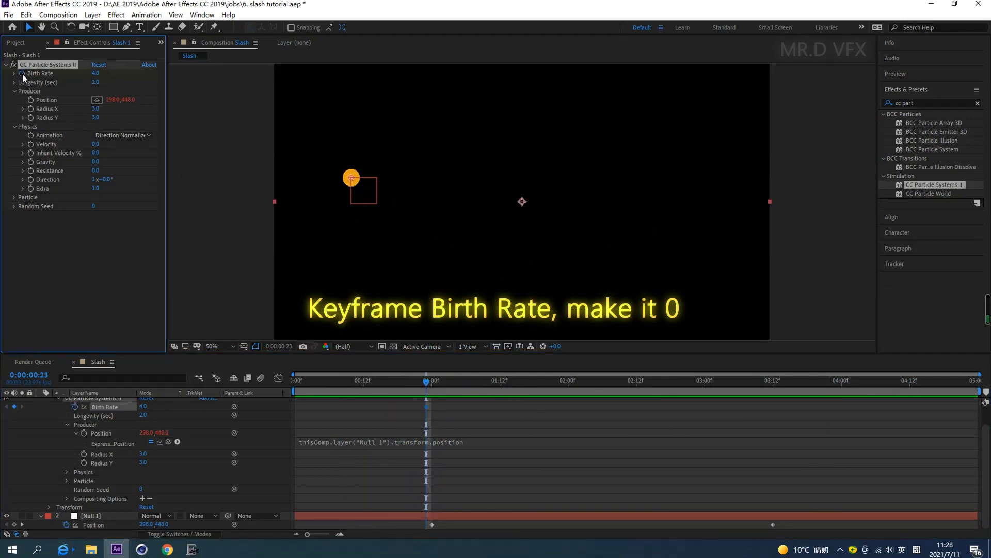
Change the Birth Rate at 0:00:00:23 to 0
left_click(95, 74)
type("0")
right_click(216, 162)
left_click(183, 128)
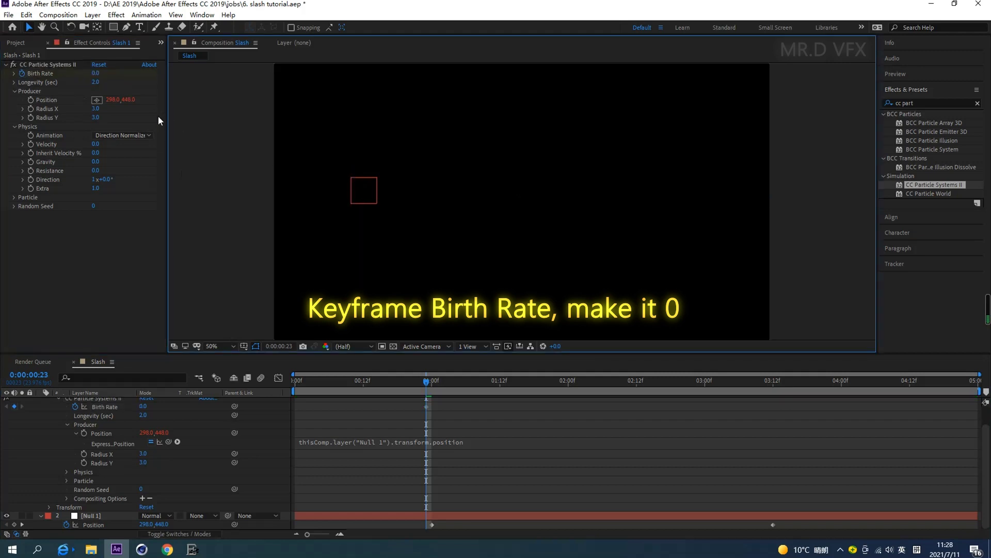
left_click(427, 383)
left_click_drag(427, 383, 427, 391)
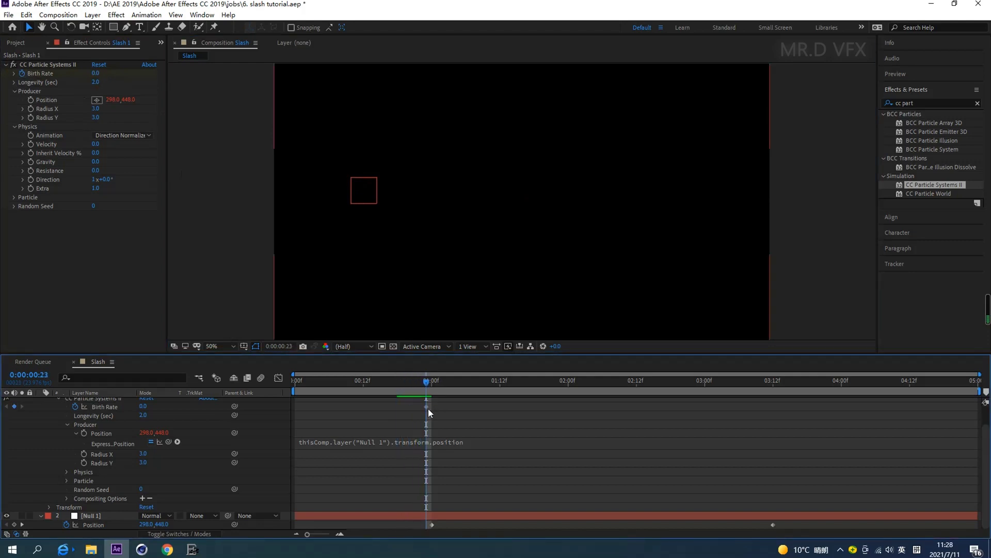
Key Birth Rate to 2 at 0:00:02:00
scroll(439, 410, "up", 2)
left_click_drag(426, 383, 467, 387)
scroll(450, 413, "down", 2)
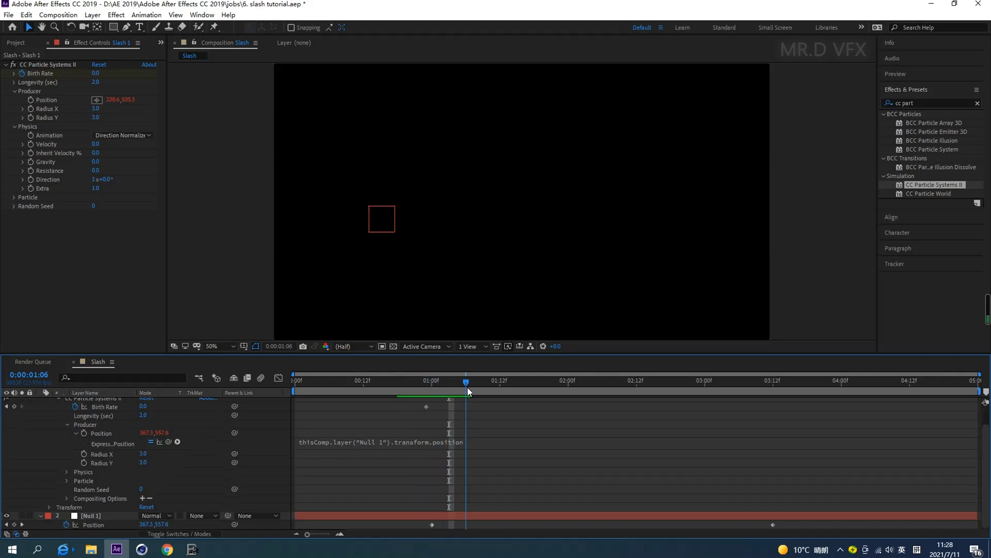
left_click_drag(468, 381, 599, 395)
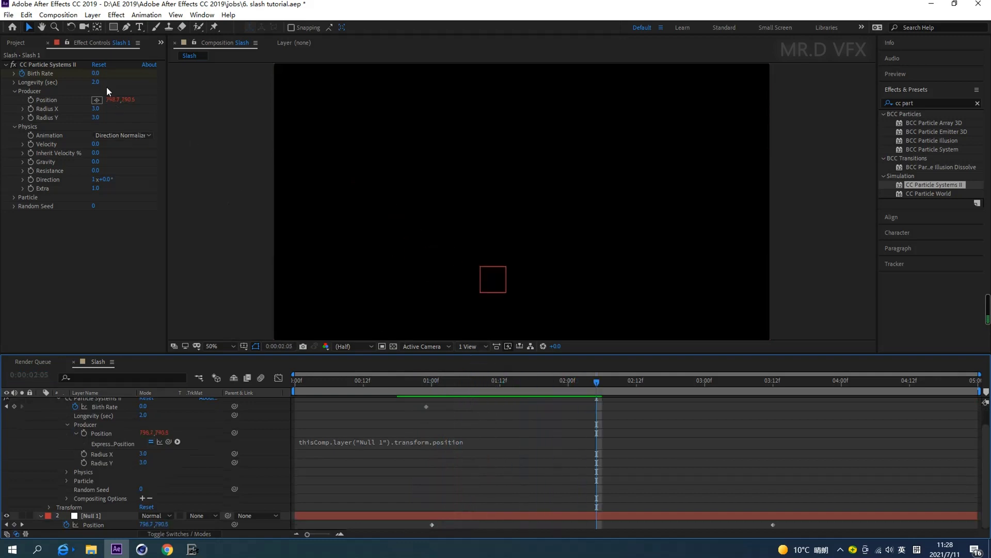
left_click(96, 73)
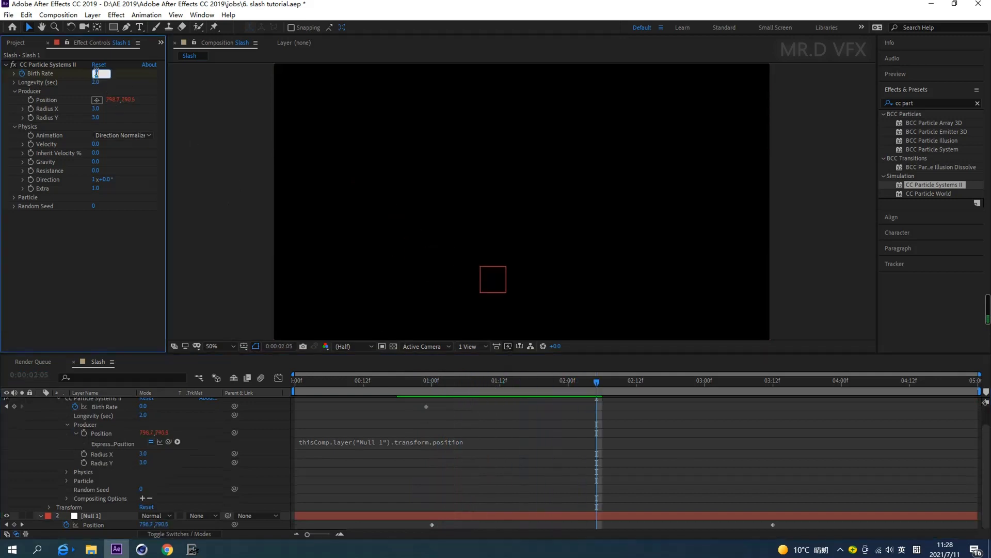
left_click(222, 131)
left_click(602, 382)
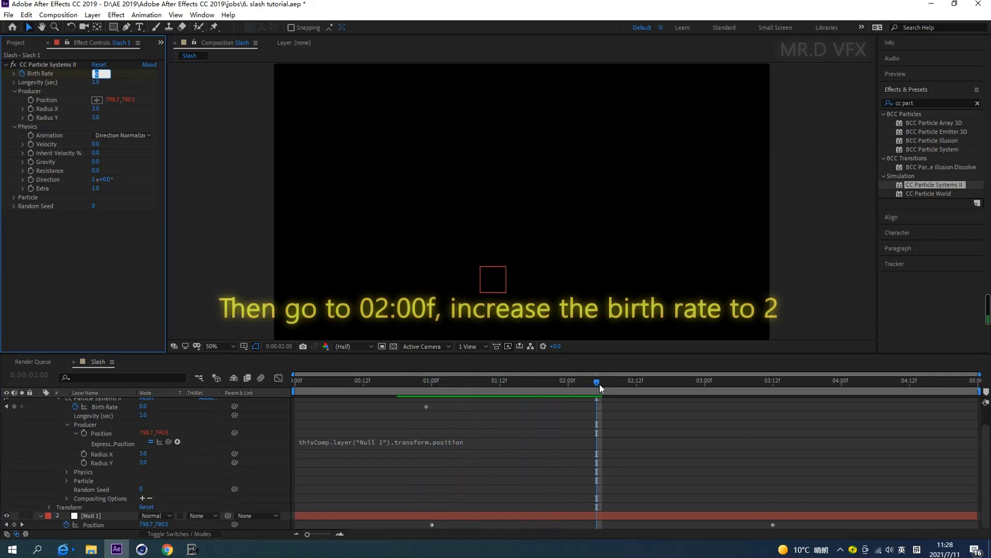
left_click_drag(603, 383, 568, 382)
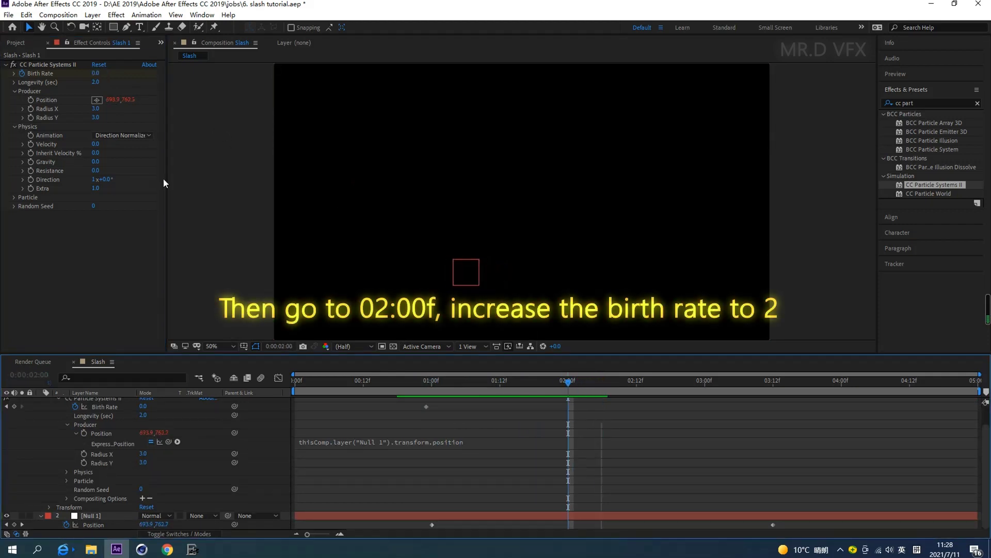
left_click(96, 74)
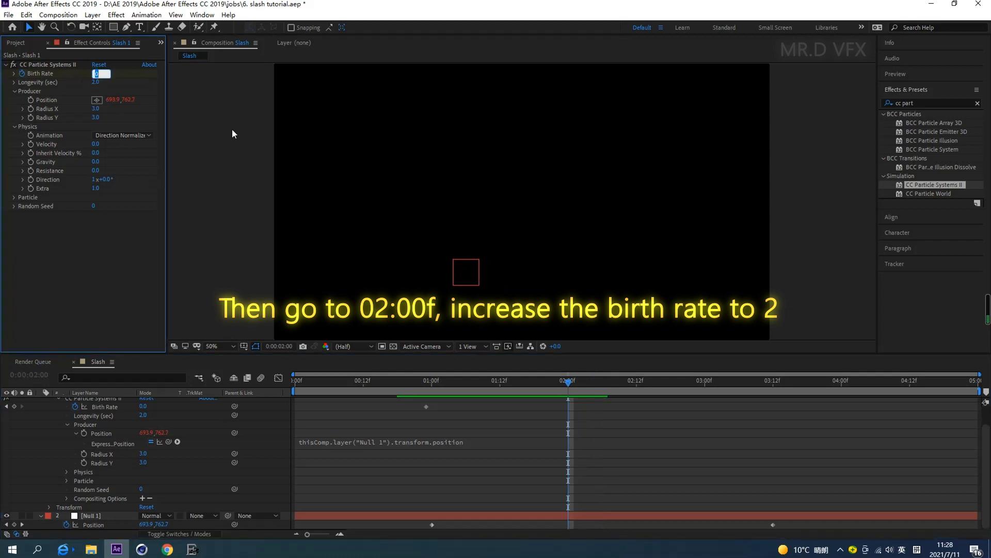
type("2")
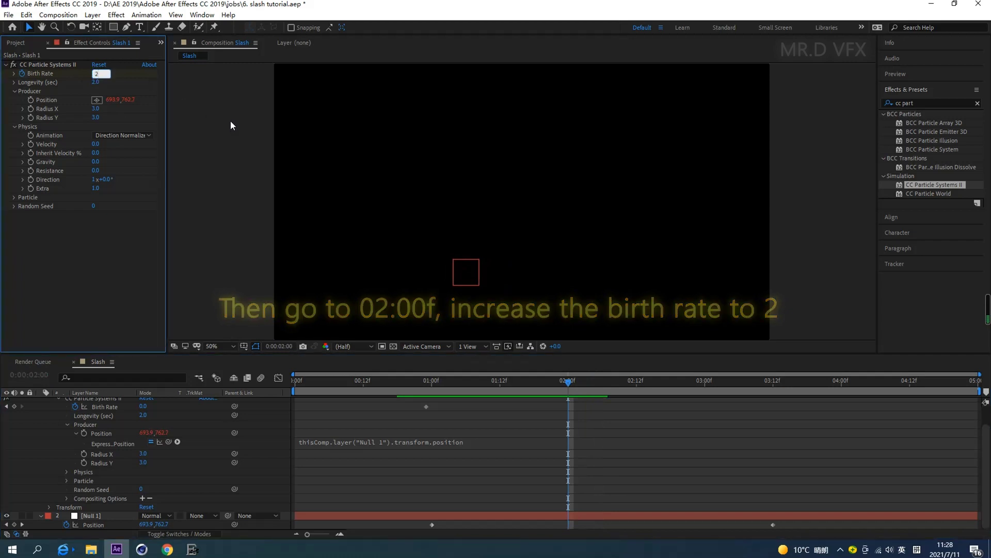
right_click(258, 225)
key("Escape")
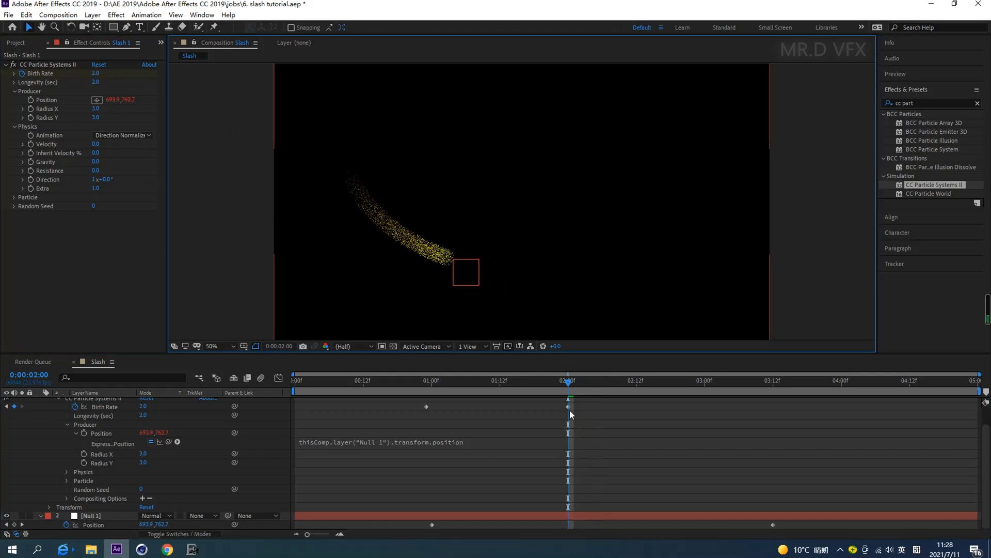
Key Birth Rate back to 0 at 0:00:03:14 and play back to check the fade-out
mouse_move(569, 410)
left_mouse_down()
mouse_move(474, 404)
mouse_move(729, 458)
left_mouse_up()
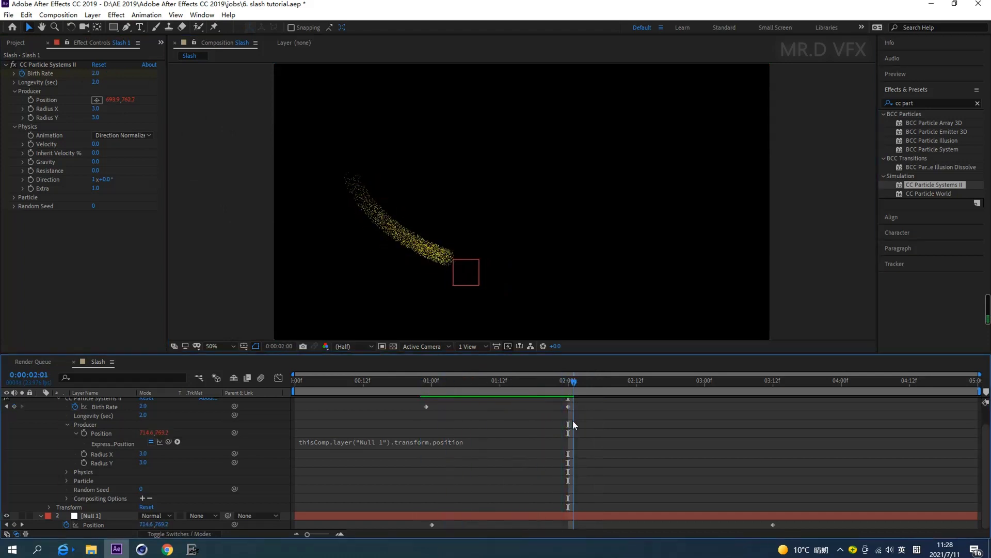
key("space")
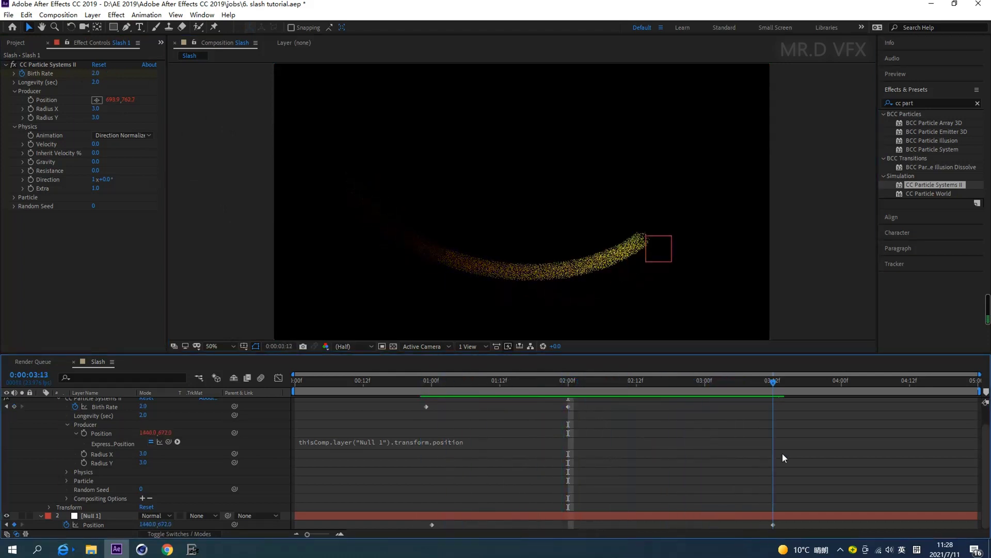
mouse_move(411, 385)
left_mouse_down()
mouse_move(794, 430)
mouse_move(781, 436)
left_mouse_up()
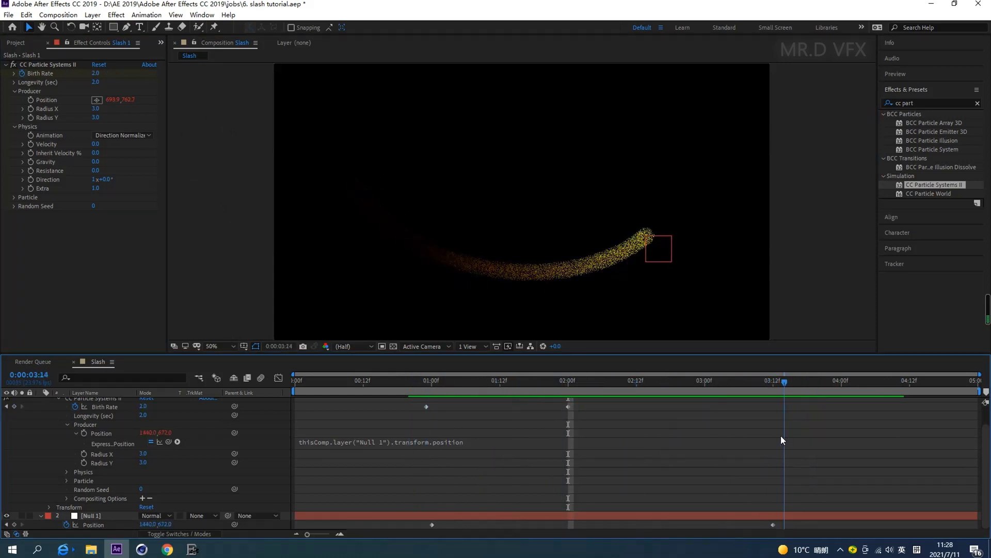
left_click(93, 74)
type("0")
left_click(231, 193)
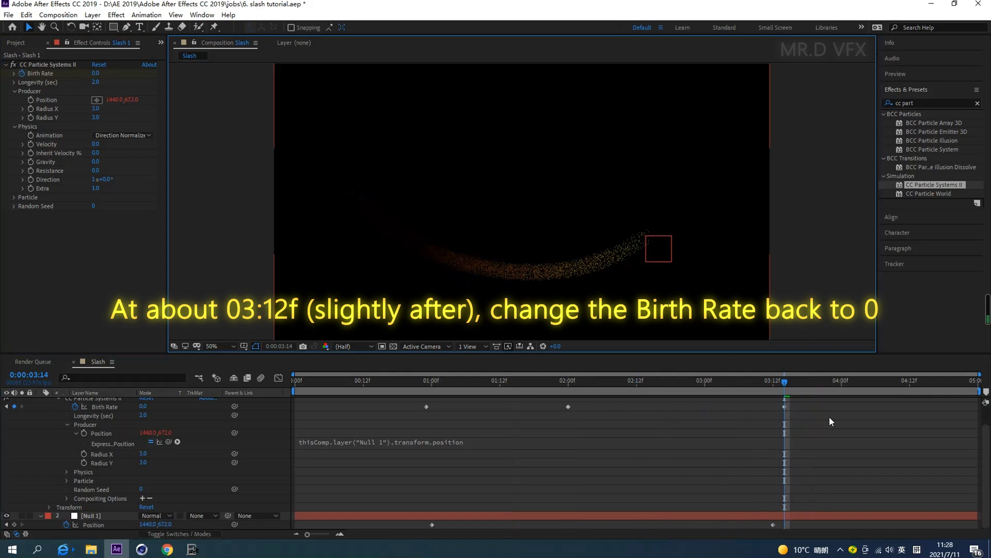
key("space")
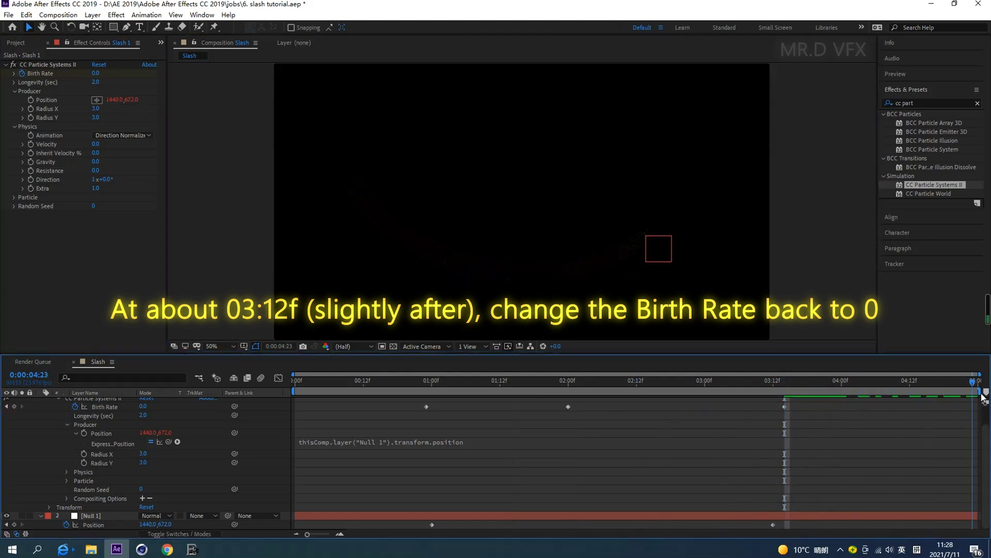
left_click(448, 380)
mouse_move(448, 375)
left_mouse_down()
mouse_move(972, 420)
mouse_move(773, 419)
left_mouse_up()
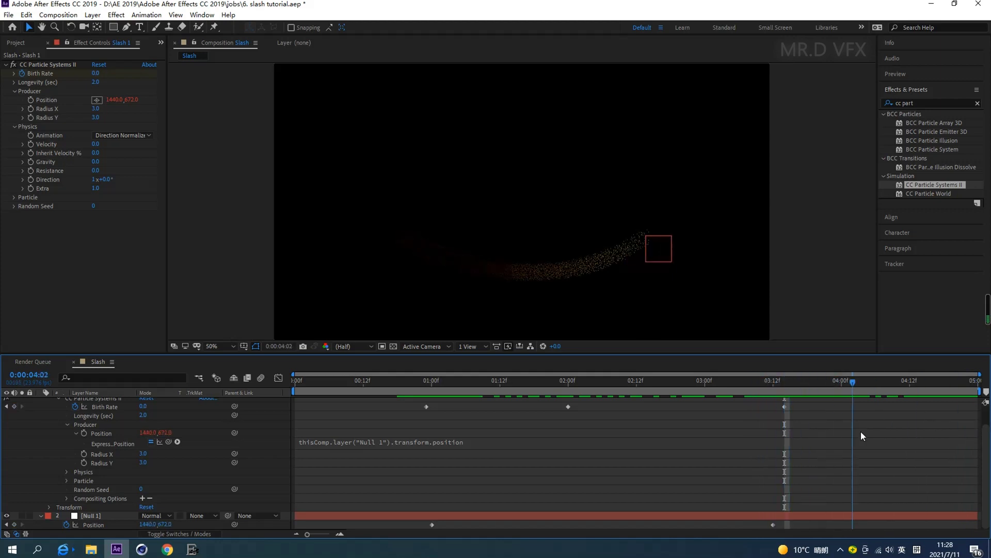
Set the particle Longevity (sec) to 1.3
mouse_move(773, 419)
left_mouse_down()
mouse_move(973, 432)
mouse_move(867, 423)
mouse_move(928, 405)
mouse_move(648, 423)
left_mouse_up()
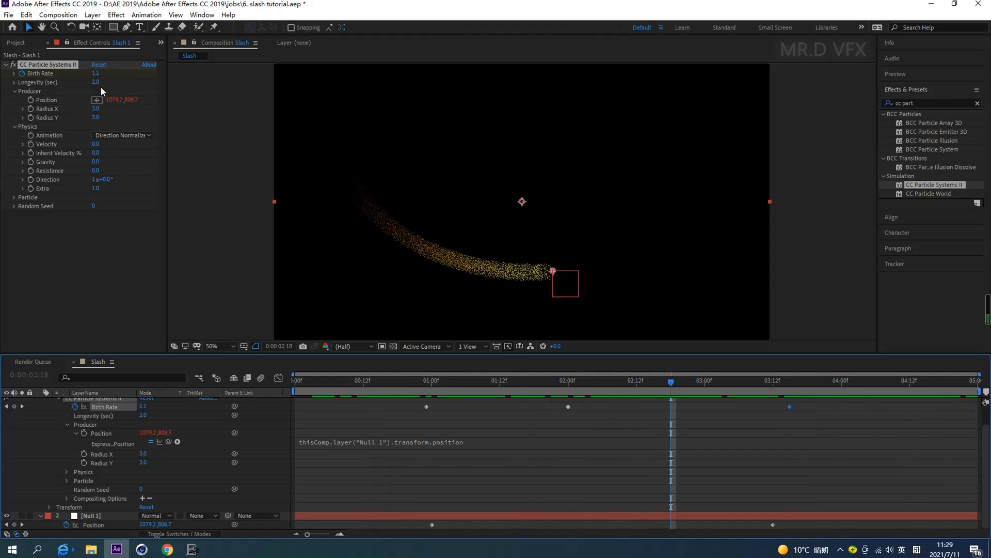
left_click(93, 82)
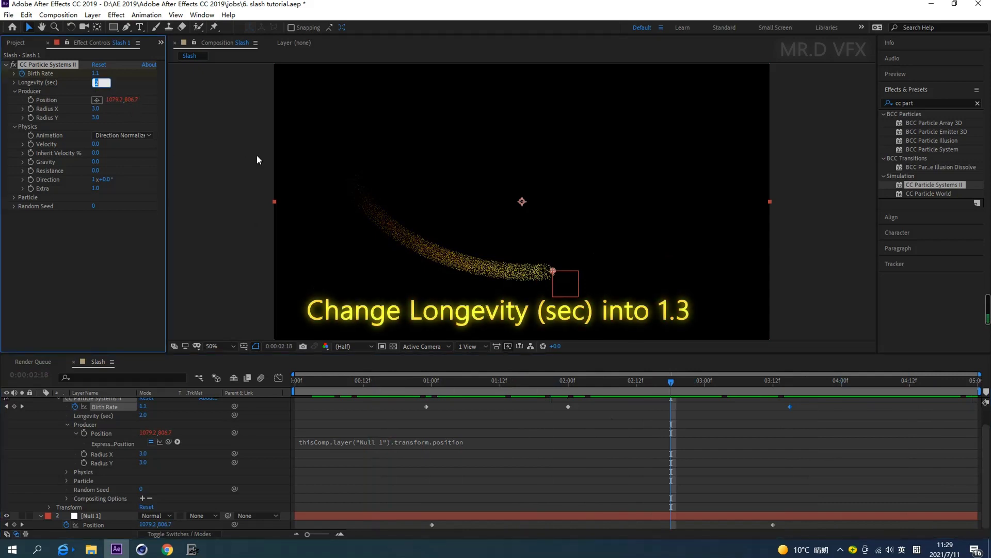
type("1.3")
left_click(240, 236)
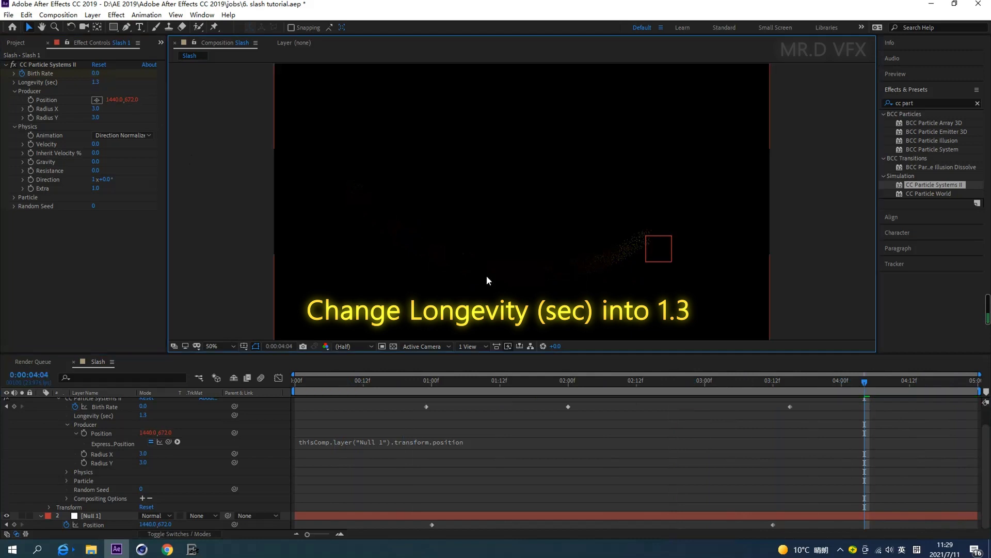
Play back the comp from the Preview panel to review the shorter trail
left_click(883, 385)
key("space")
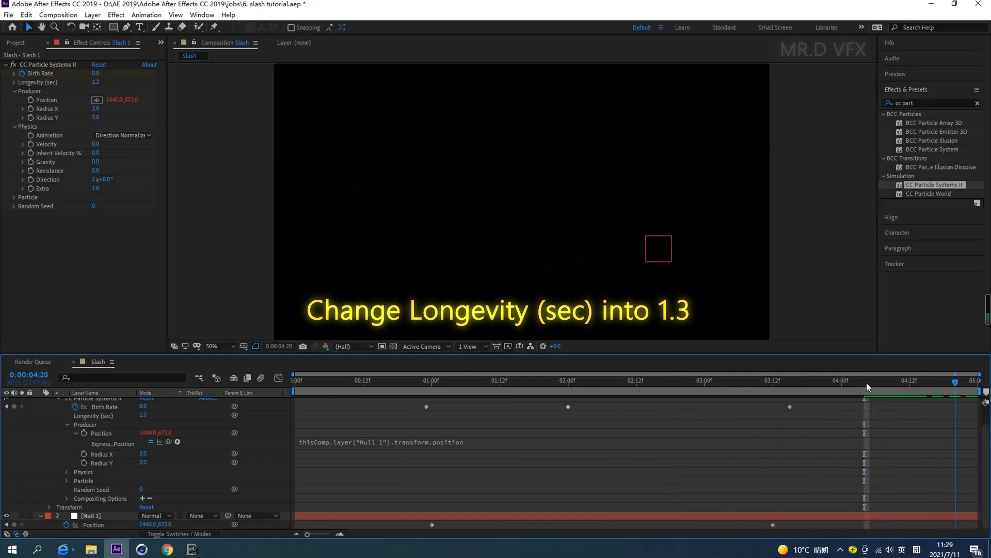
left_click(911, 74)
left_click(930, 88)
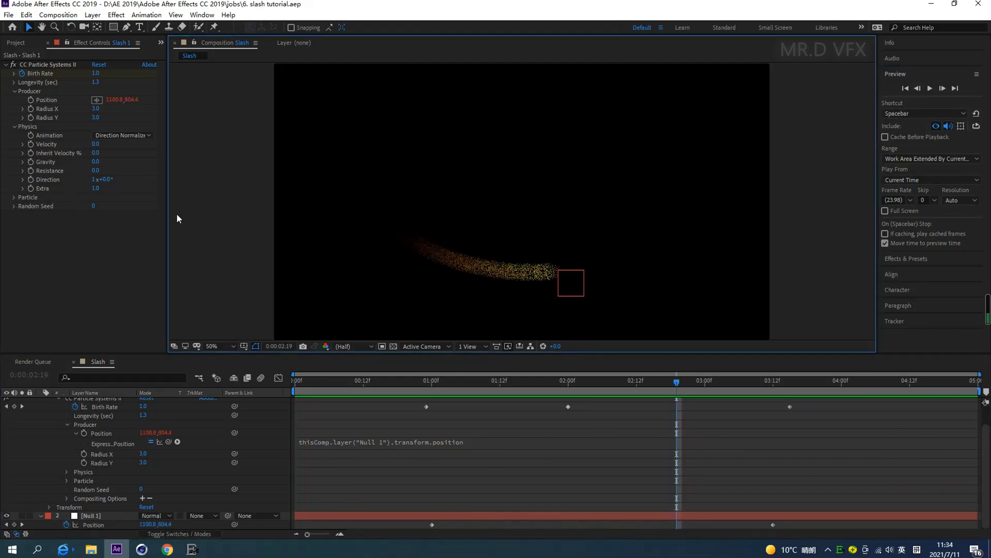
left_click_drag(672, 379, 710, 387)
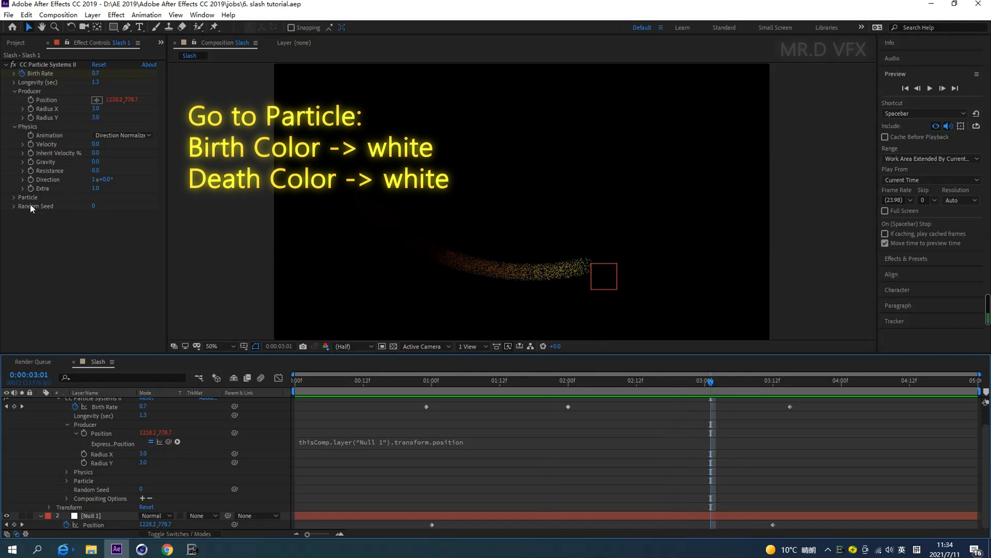
Set the particle Birth Color and Death Color both to FFFFFF white and check the trail
left_click(15, 197)
left_click(96, 278)
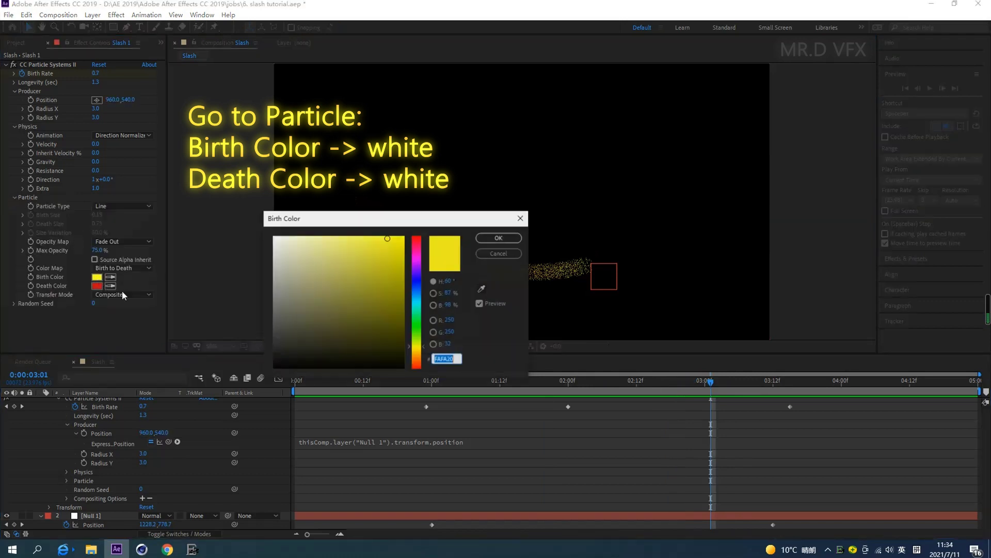
type("ffffff")
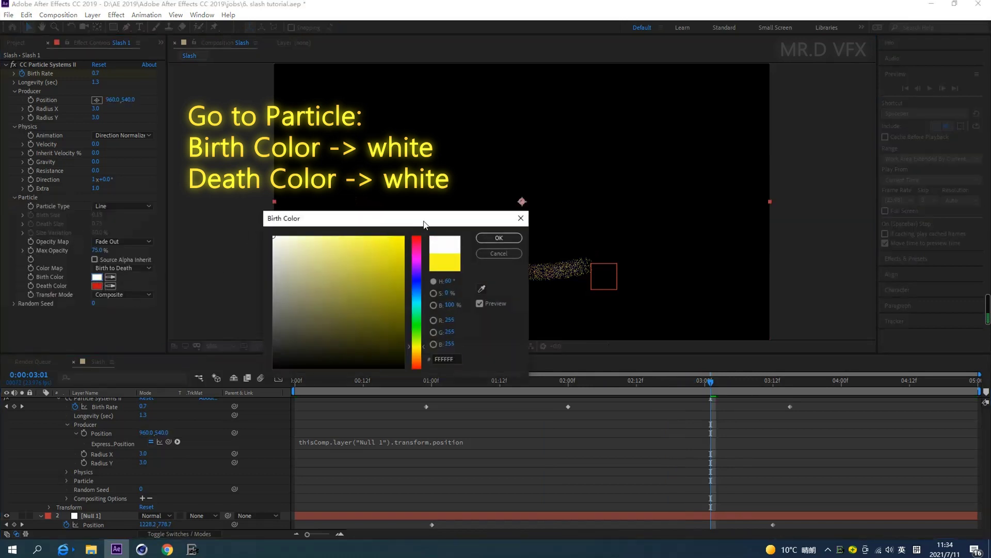
left_click(499, 237)
left_click(96, 286)
type("ffffff")
left_click(499, 237)
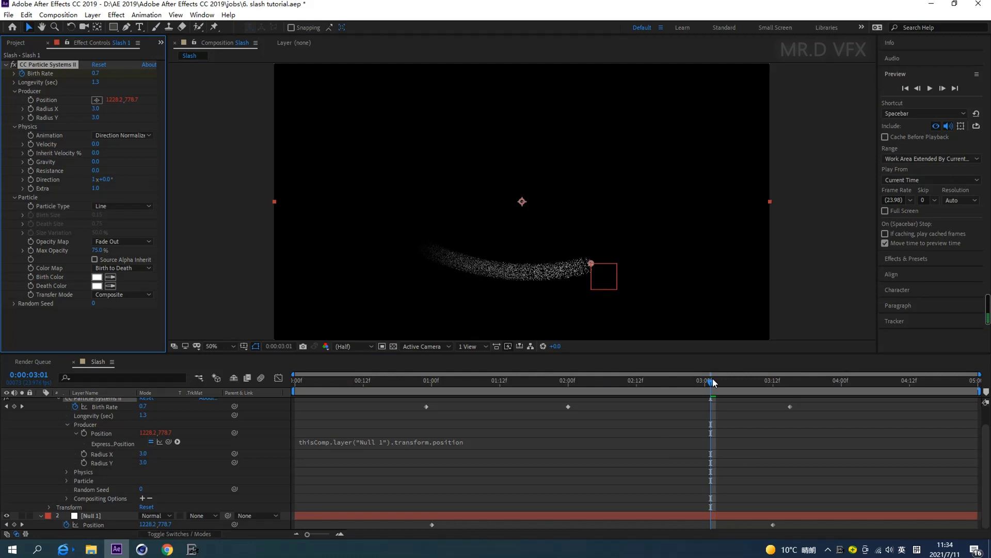
mouse_move(710, 381)
left_mouse_down()
mouse_move(517, 385)
mouse_move(534, 414)
mouse_move(746, 420)
mouse_move(625, 403)
left_mouse_up()
Set the Producer Radius X and Radius Y to 0.1
left_click(96, 109)
left_click(95, 110)
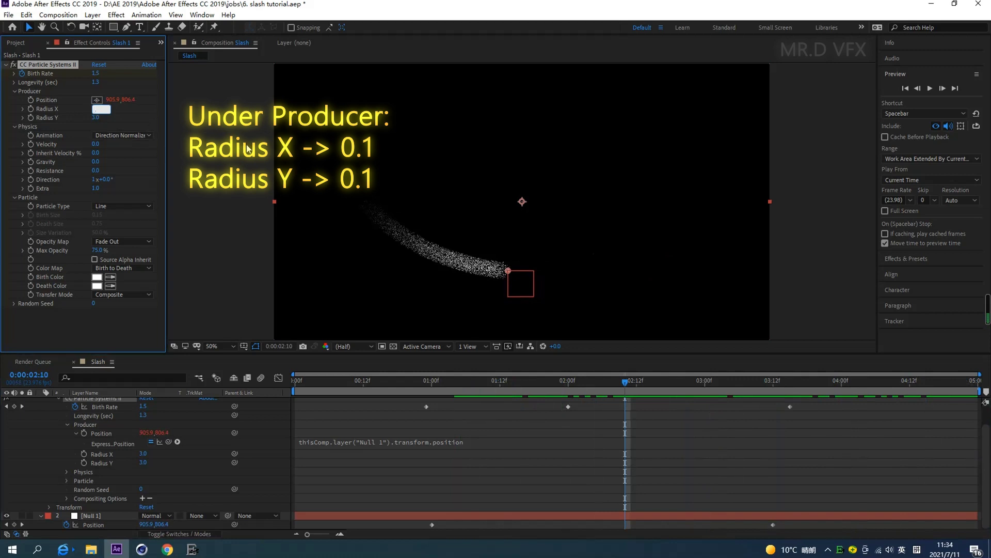
left_click(98, 118)
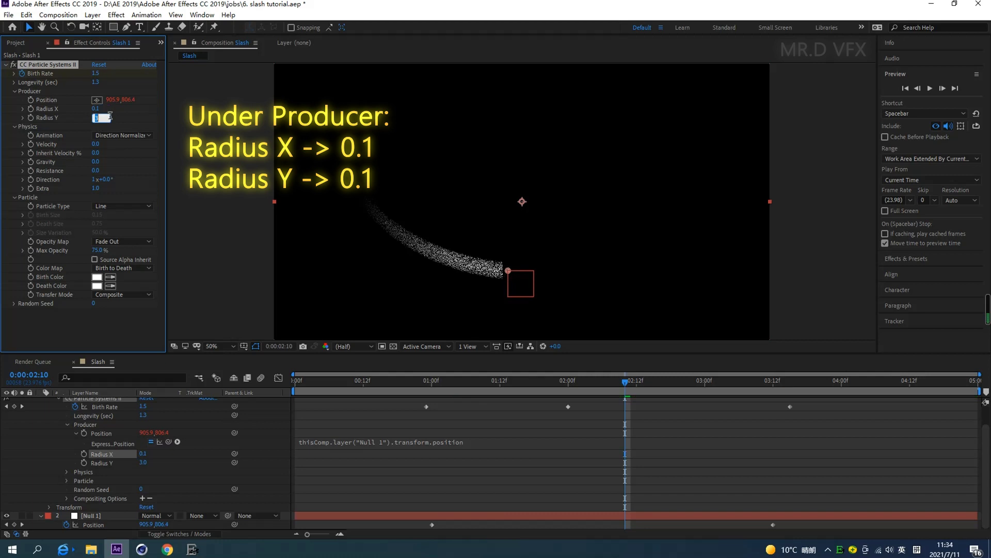
type(".1")
key("Return")
Preview the thin slash line and collapse the Null 1 layer's properties
mouse_move(625, 383)
left_mouse_down()
mouse_move(577, 383)
mouse_move(837, 416)
left_mouse_up()
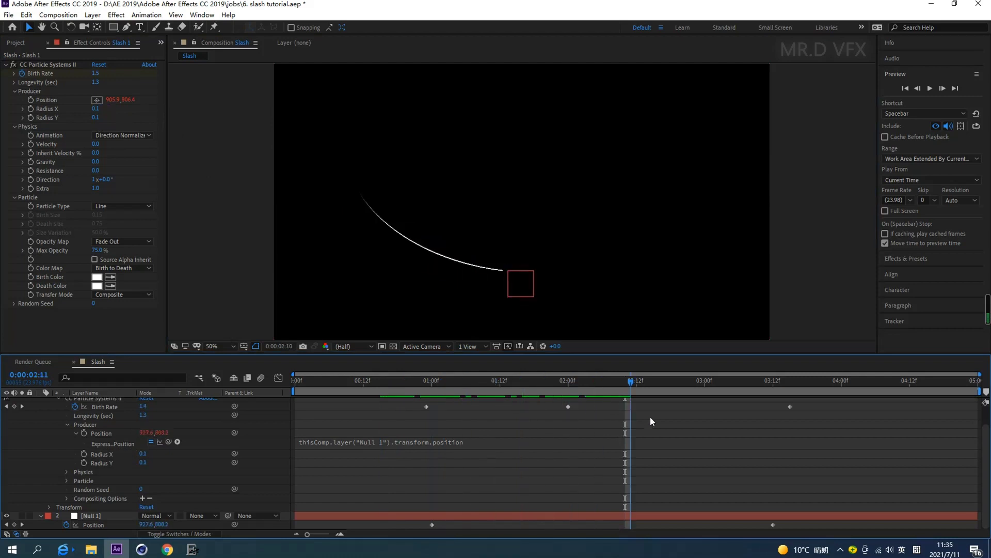
left_click_drag(837, 417, 358, 413)
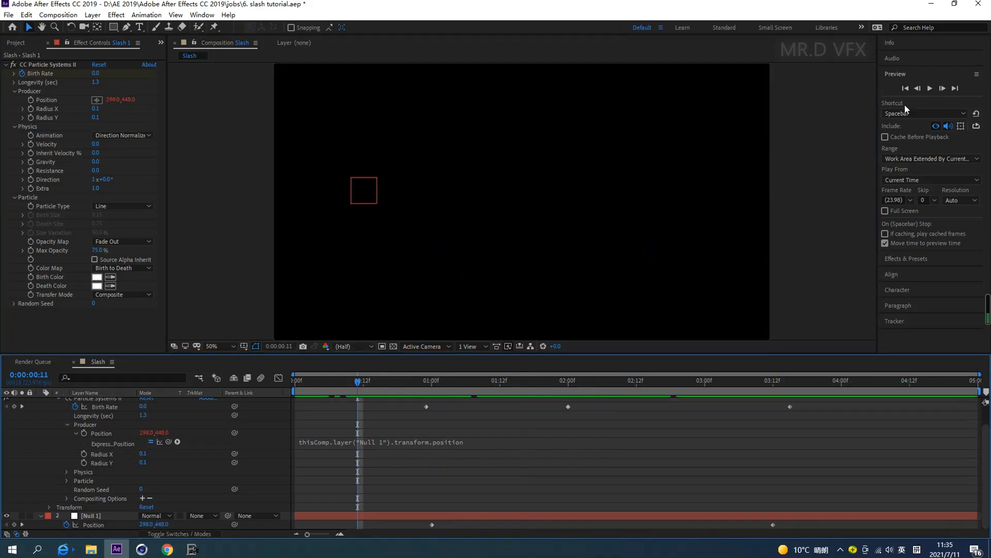
left_click(930, 88)
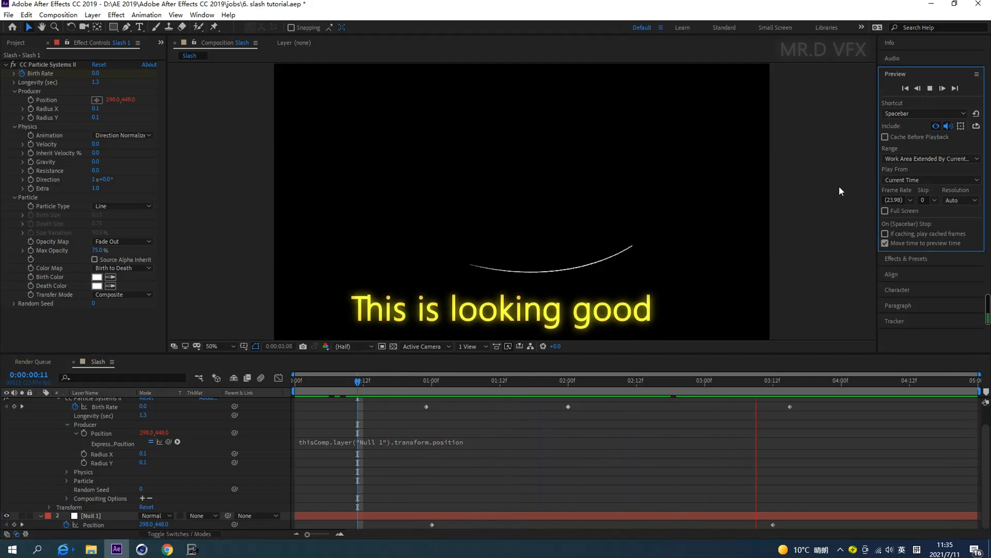
left_click(933, 91)
left_click(41, 515)
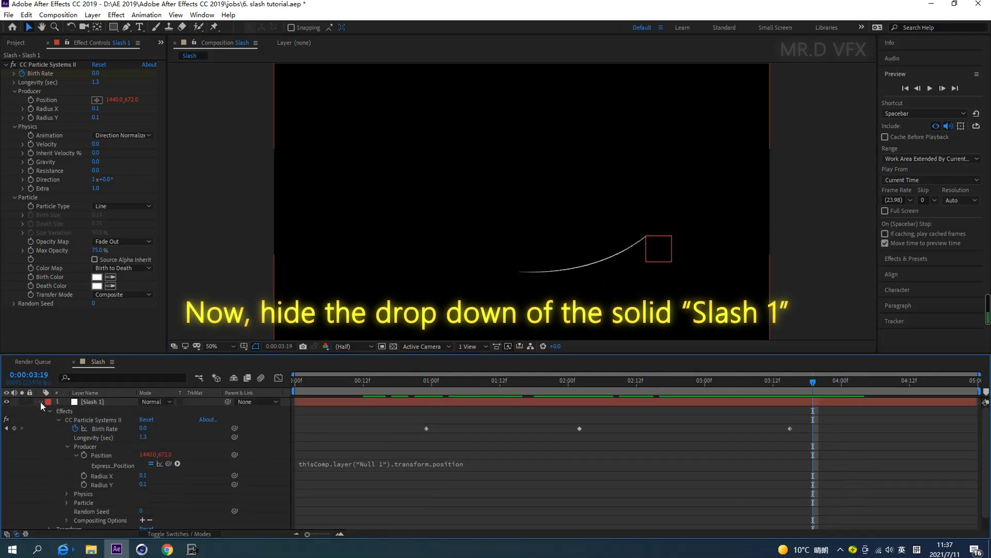
At 02:19, duplicate Slash 1 and nudge the copy slightly off the original
left_click(40, 402)
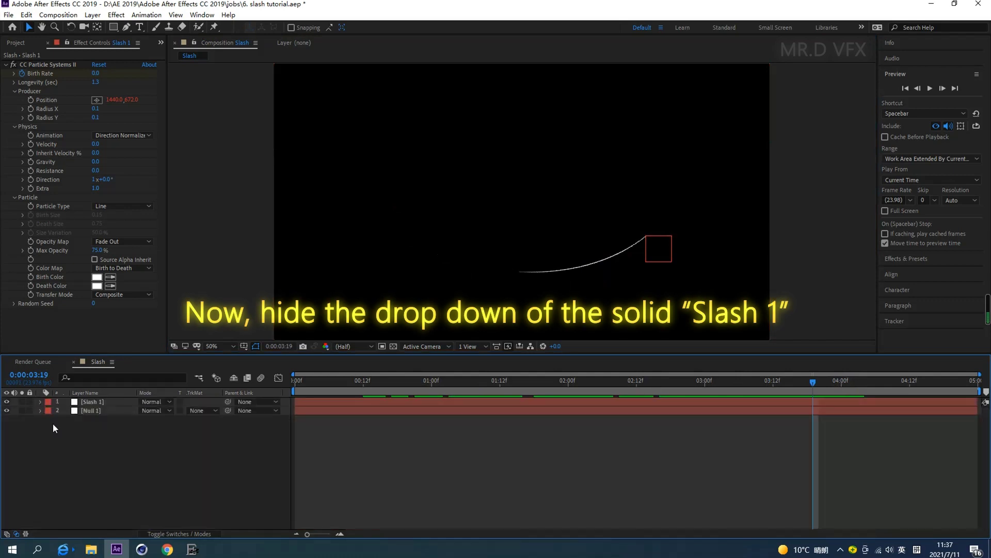
left_click(100, 401)
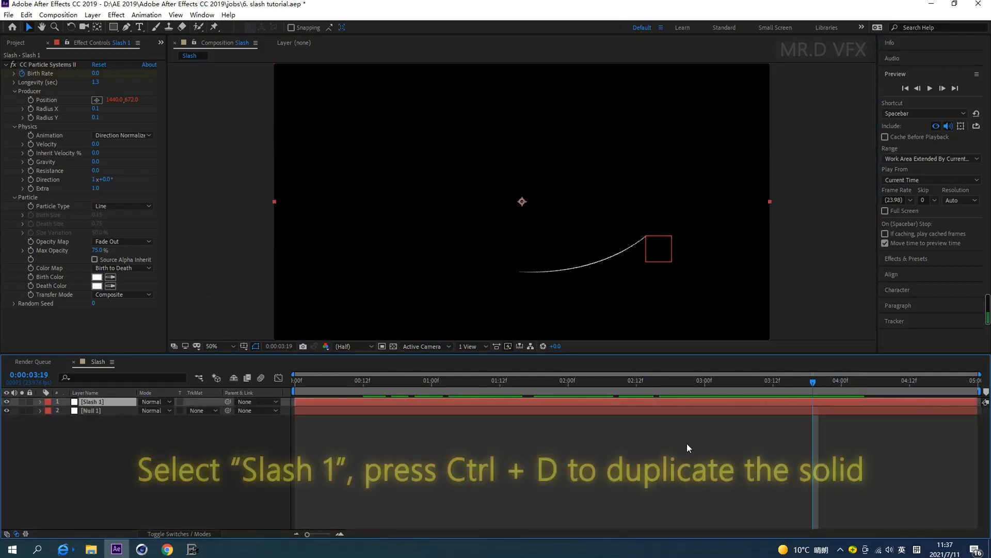
left_click_drag(801, 388, 676, 426)
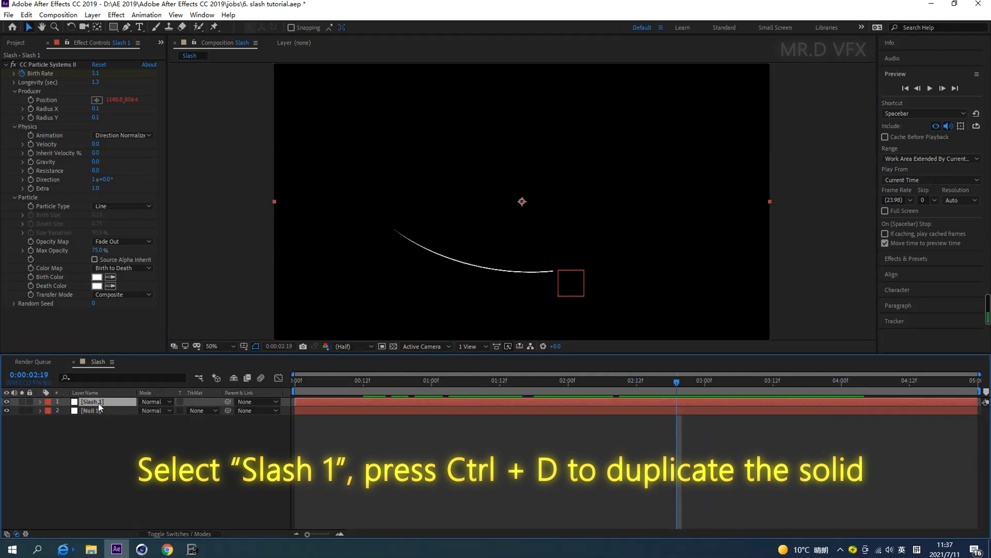
key("ctrl+d")
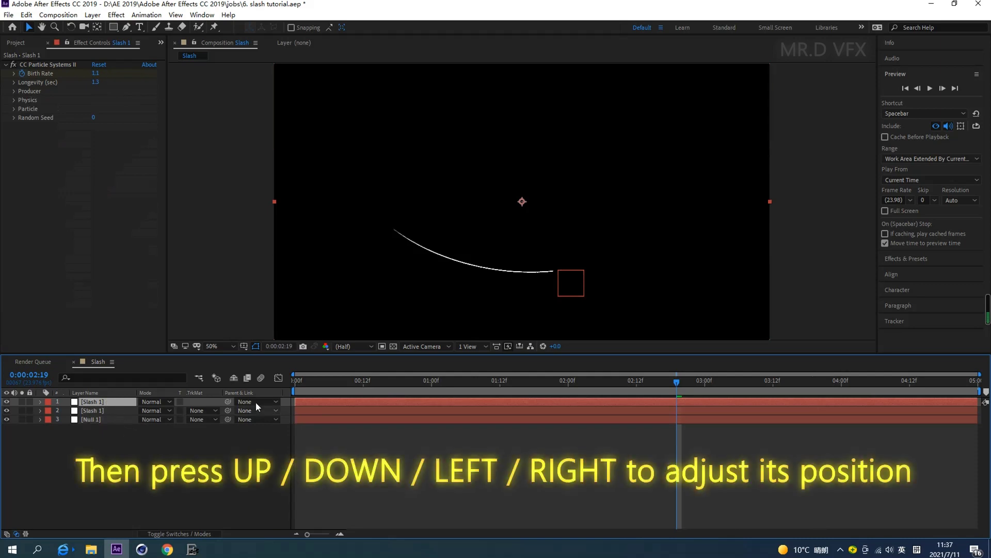
key("Up")
key("Up")
key("Up")
key("Up")
key("Up")
key("Up")
key("Up")
key("Up")
key("Up")
key("Right")
key("Right")
key("Right")
key("Right")
key("Right")
key("Right")
key("Right")
key("Right")
key("Right")
key("Right")
key("Right")
key("Right")
key("Right")
key("Right")
key("Right")
key("Right")
key("Down")
key("Down")
key("Left")
key("Left")
key("Left")
key("Left")
key("Left")
key("Left")
key("Left")
key("Left")
key("Left")
key("Left")
key("Up")
key("Up")
key("Left")
key("Left")
key("Left")
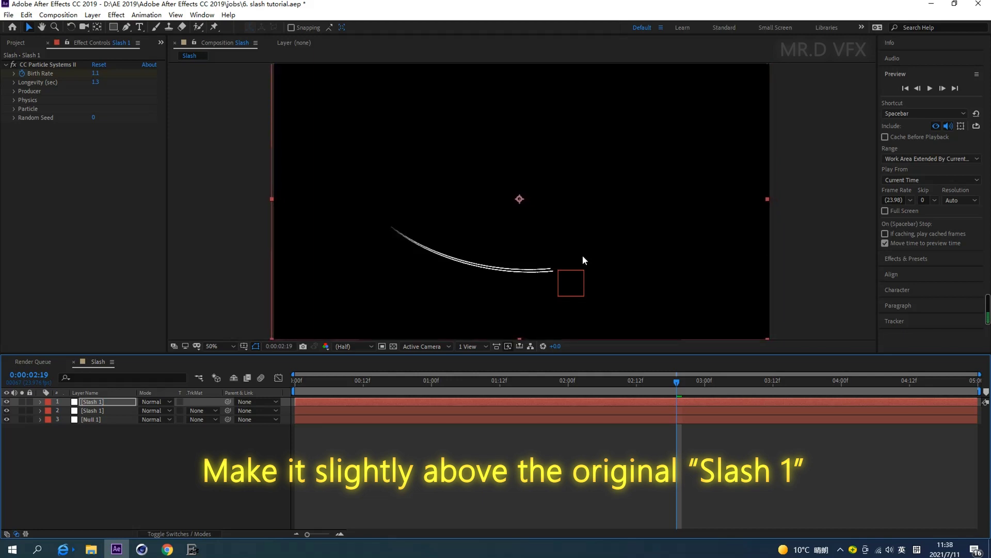
Duplicate the top Slash layer again and offset the copy up and to the left
left_click(94, 402)
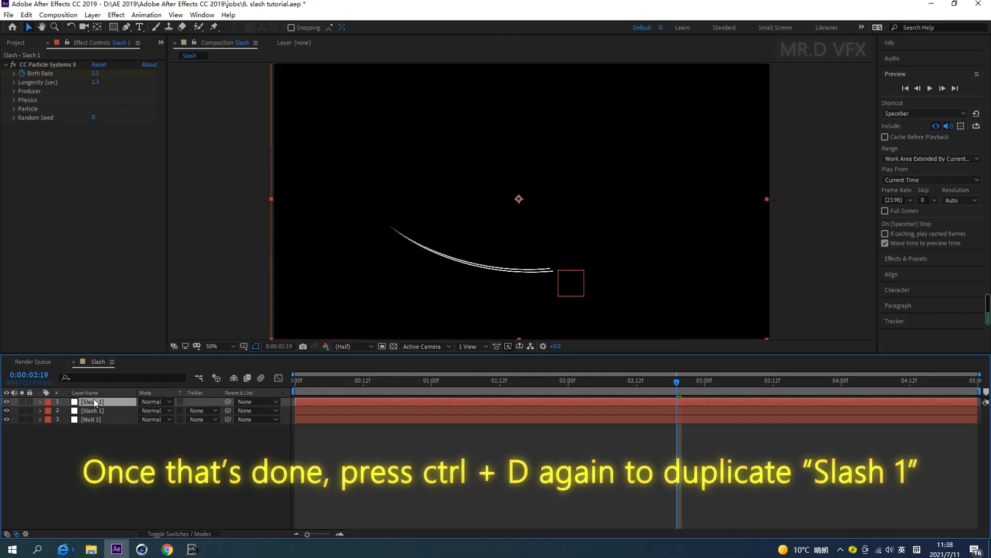
key("ctrl+d")
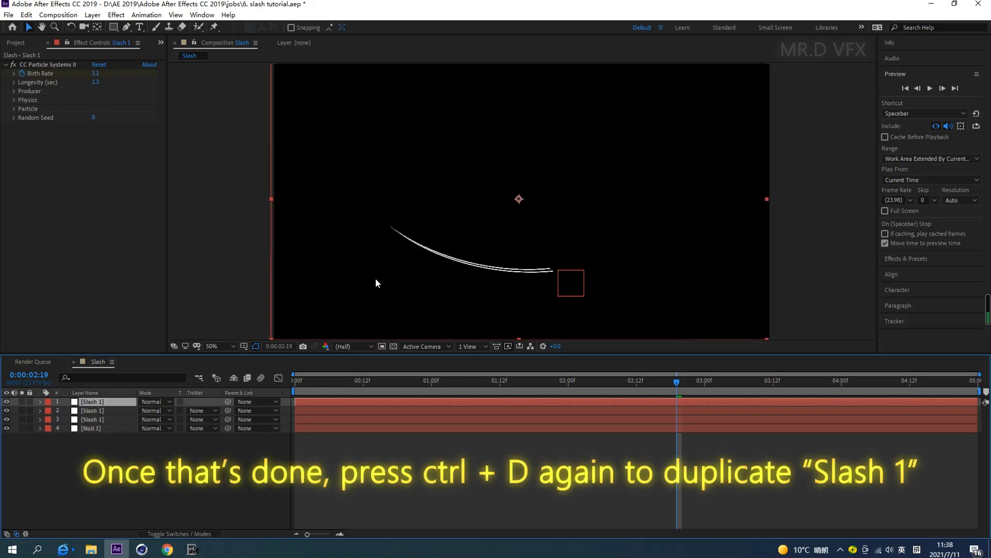
key("Up")
key("Up")
key("Up")
key("Left")
key("Left")
key("Left")
key("Up")
key("Left")
key("Up")
key("Left")
key("Up")
key("Up")
key("Left")
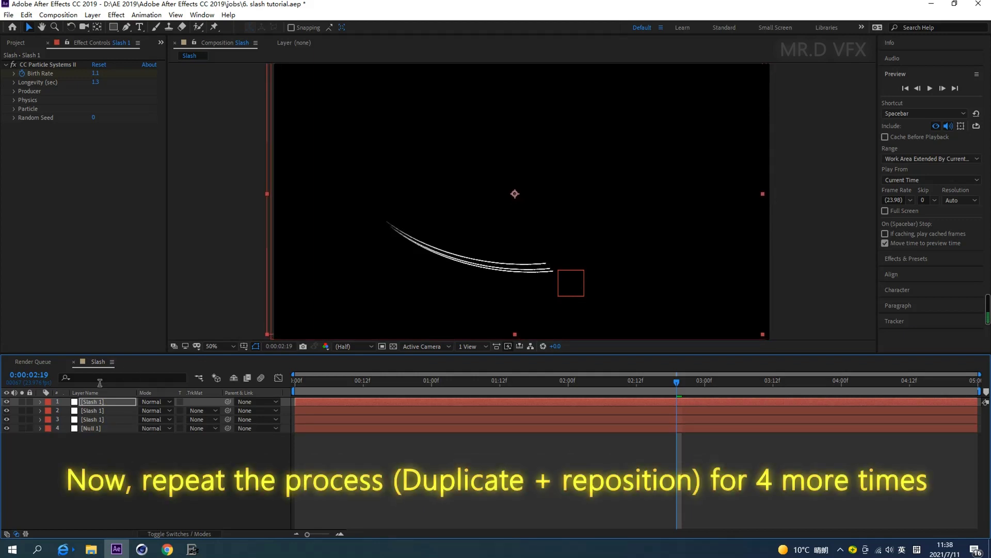
Add a third copy shifted down and slightly to the right
key("ctrl+d")
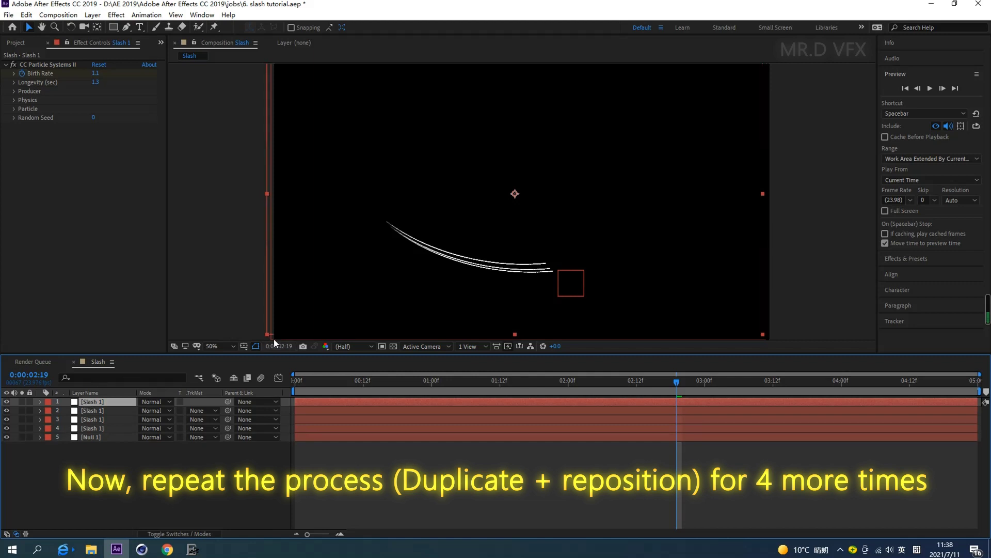
key("shift+Down")
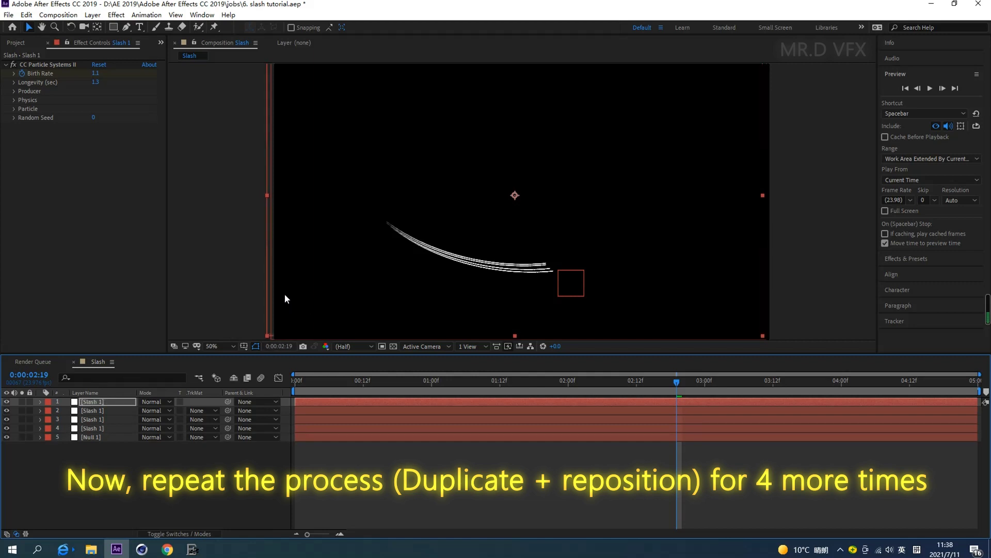
key("shift+Down")
key("Down")
key("Down")
key("Down")
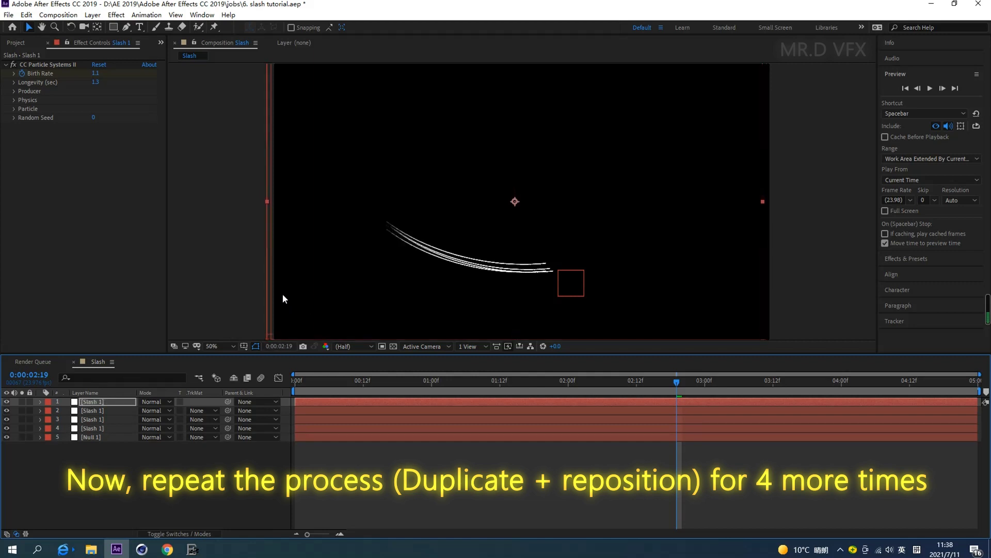
key("Down")
key("Down")
key("Down")
key("Down")
key("Down")
key("Down")
key("Down")
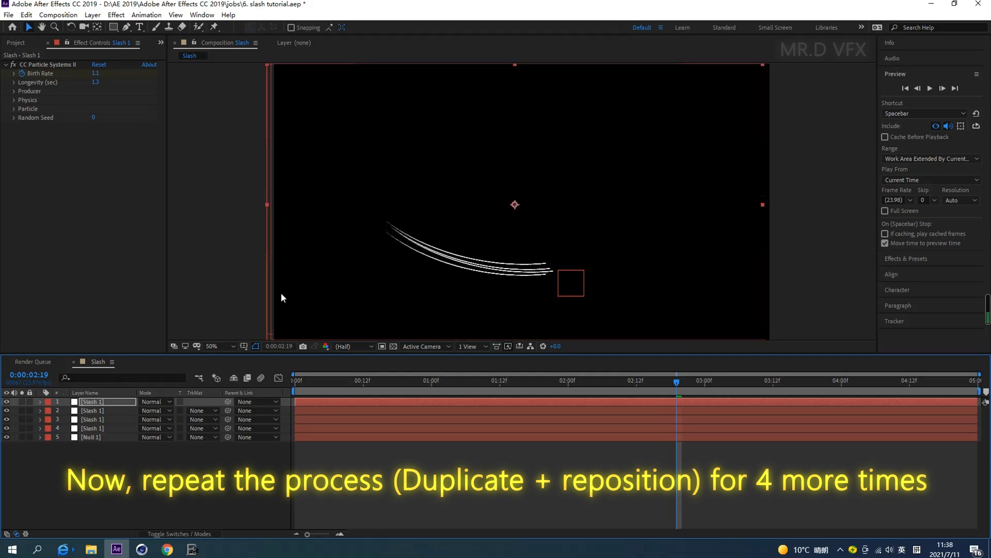
key("shift+Right")
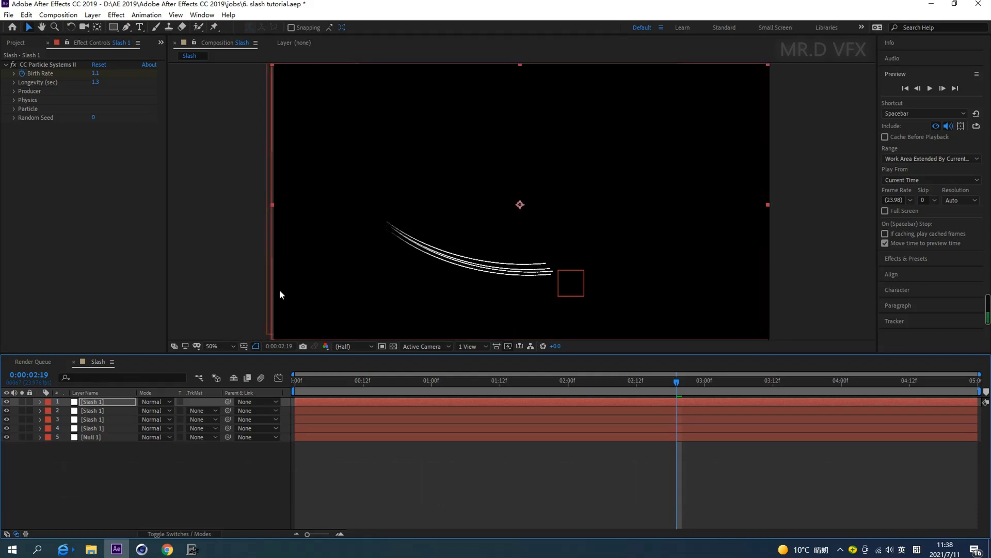
key("Left")
key("Left")
key("Up")
key("Up")
key("Up")
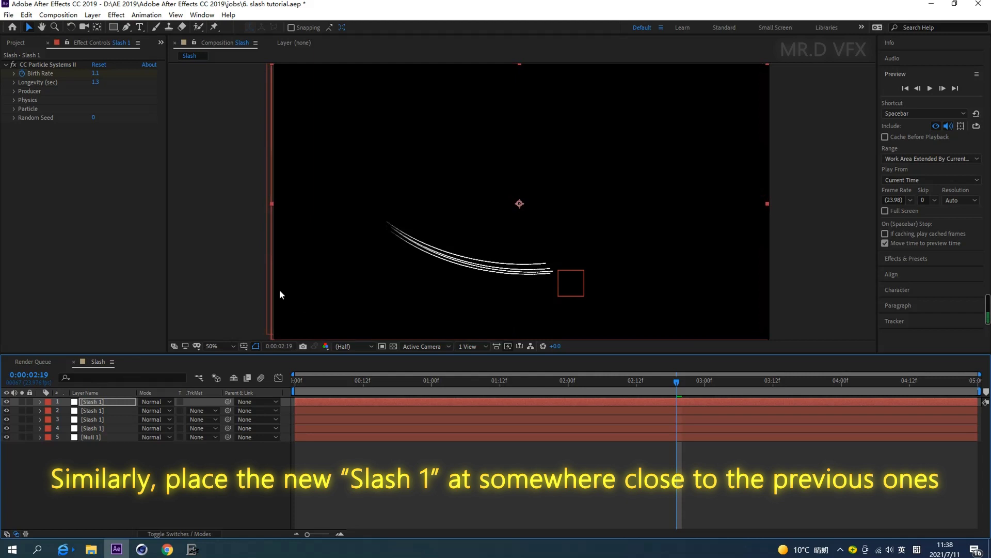
Make two more copies, one nudged upward and the other down and right
key("ctrl+d")
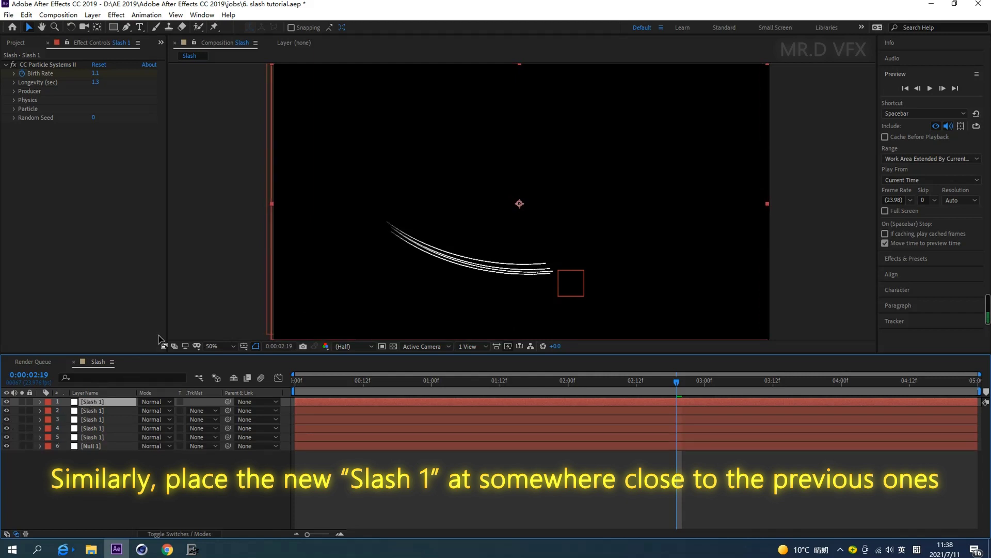
key("Up")
key("Up")
key("Up")
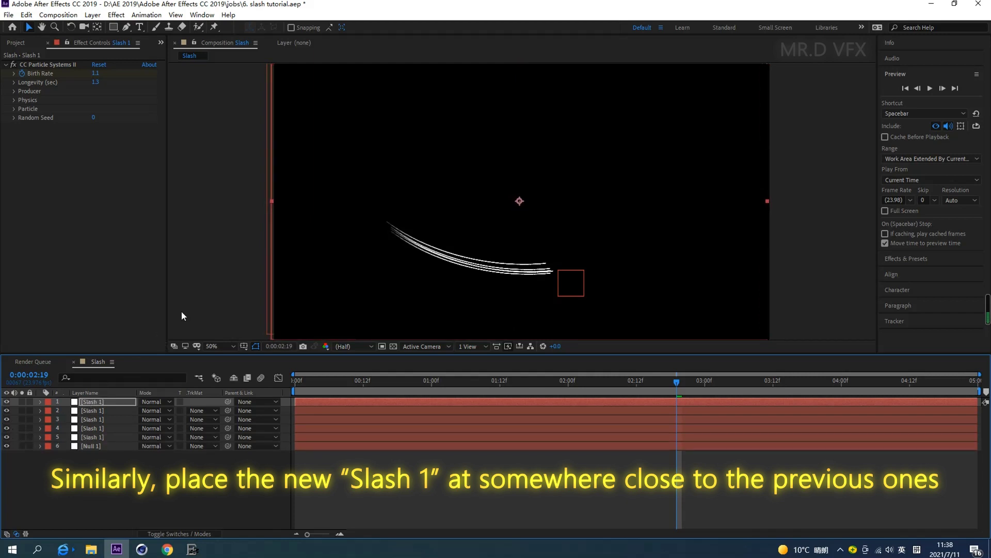
key("Up")
key("Up")
key("Up")
key("Up")
key("Up")
key("Up")
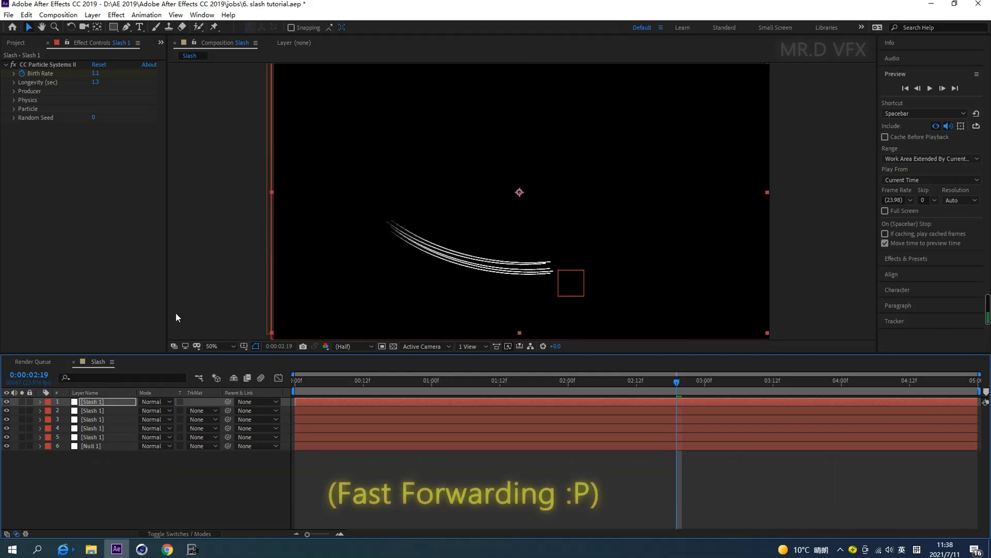
key("Up")
key("Up")
key("Up")
key("ctrl+d")
key("shift+Down")
key("shift+Down")
key("shift+Down")
key("Right")
key("Right")
key("Right")
key("shift+Right")
key("Right")
key("Right")
key("Right")
Add a sixth copy nudged up and right, giving seven Slash layers, and preview from the start
left_click(105, 403)
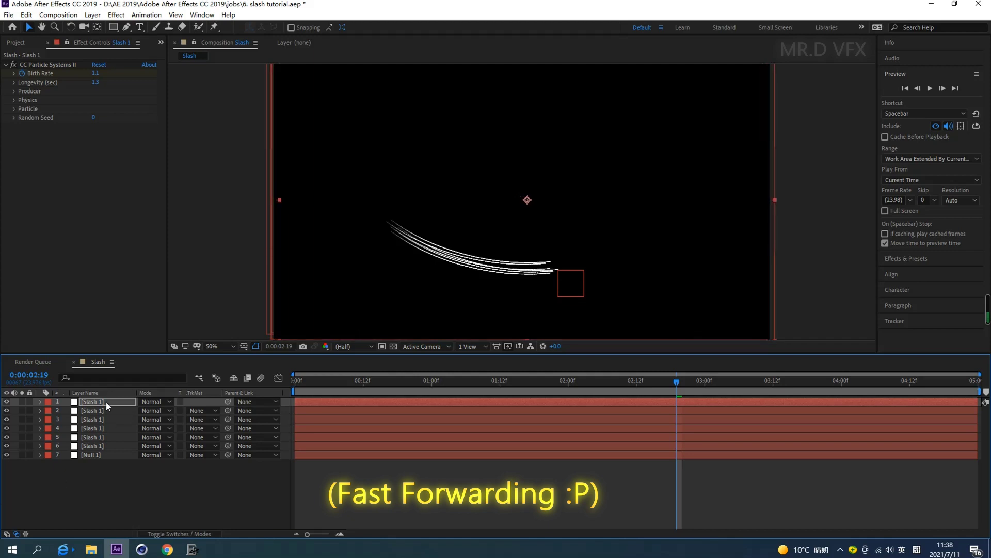
key("ctrl+d")
key("Up")
key("Up")
key("Up")
key("Up")
key("Up")
key("shift+Right")
key("Right")
key("Right")
key("Right")
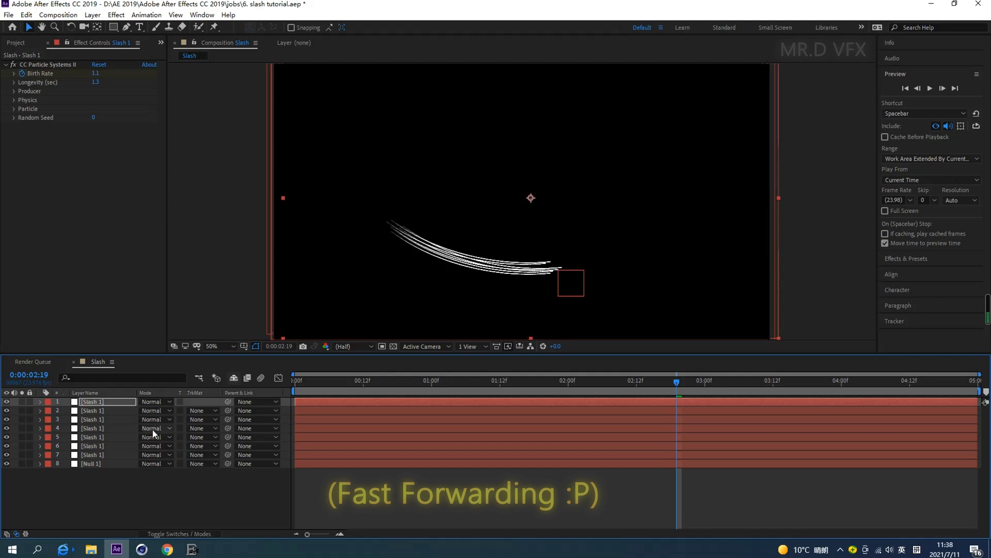
key("Home")
left_click(930, 88)
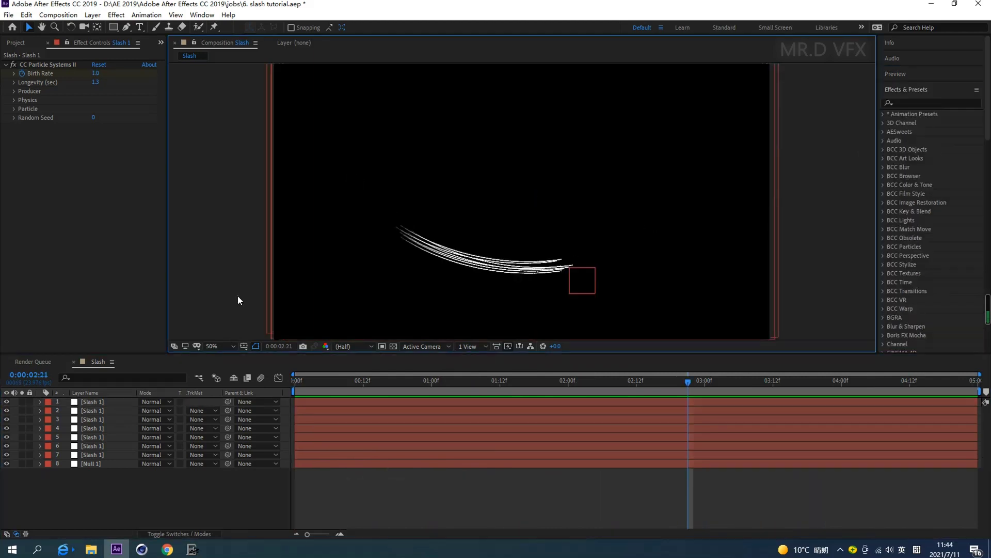
Pre-compose all eight layers, the Slash 1 copies and Null 1, into 'slash comp 1'
left_click(98, 401)
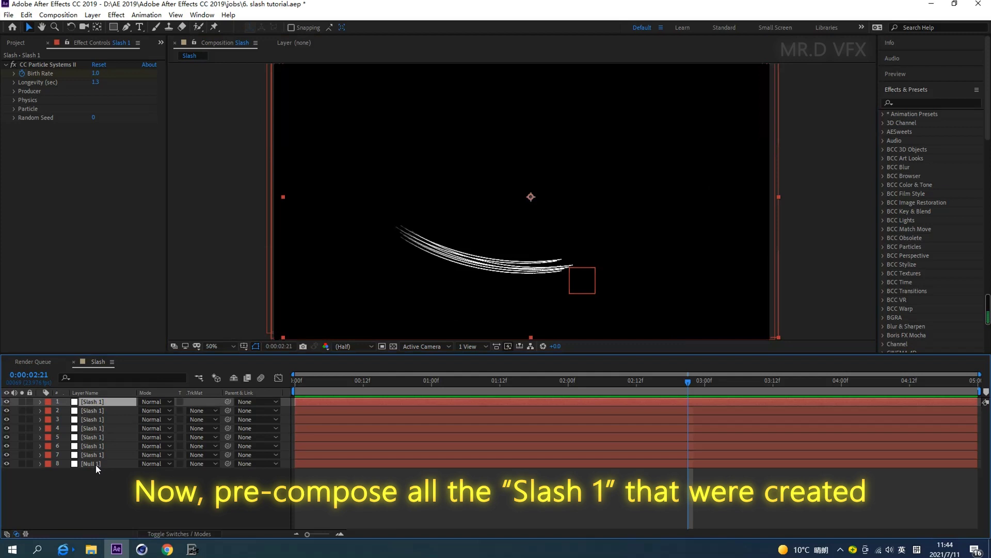
left_click(95, 464, "shift")
right_click(98, 454)
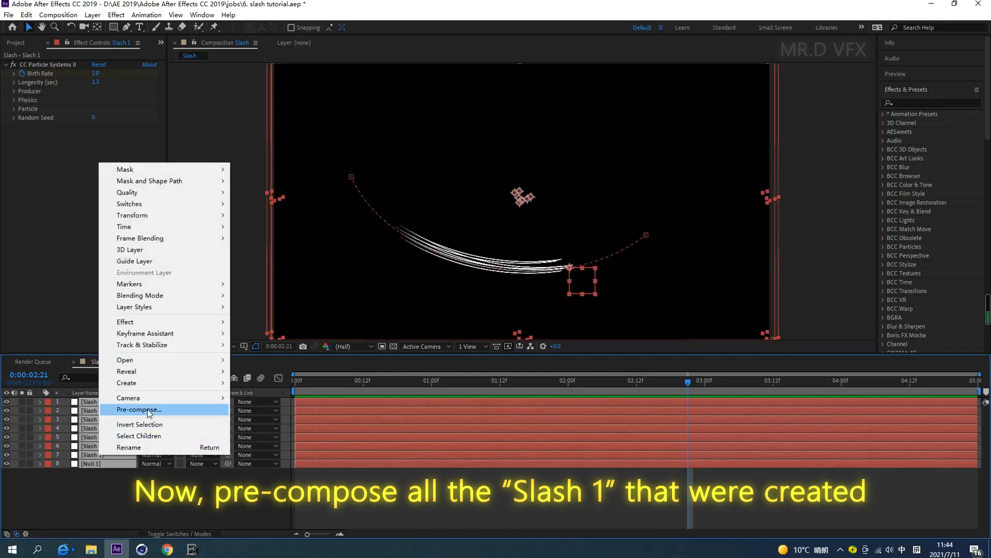
left_click(148, 410)
type("sl")
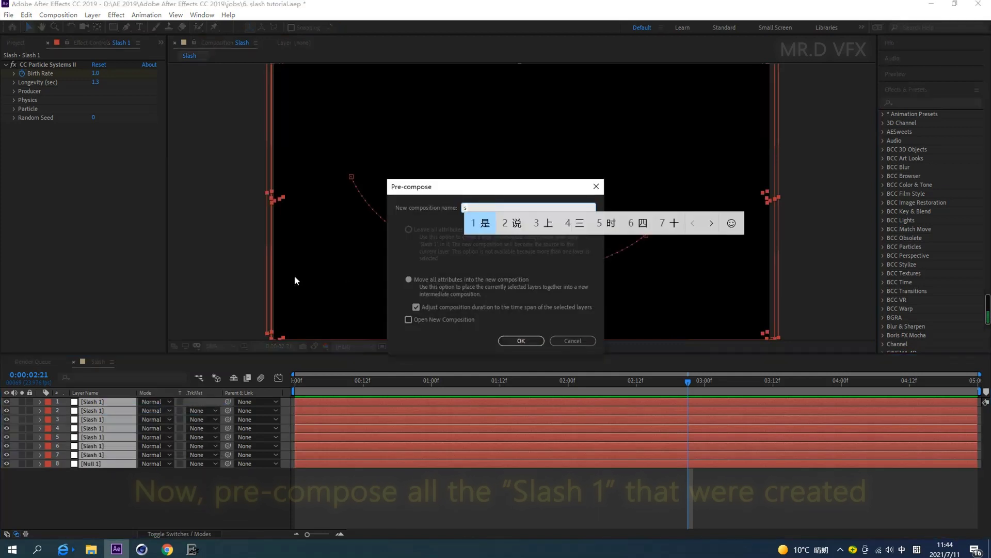
key("shift")
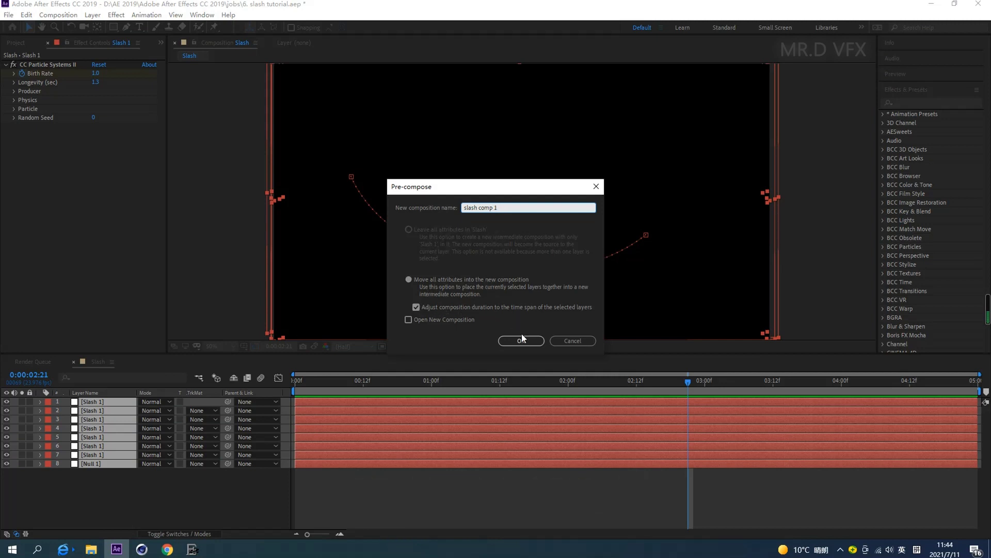
left_click(522, 339)
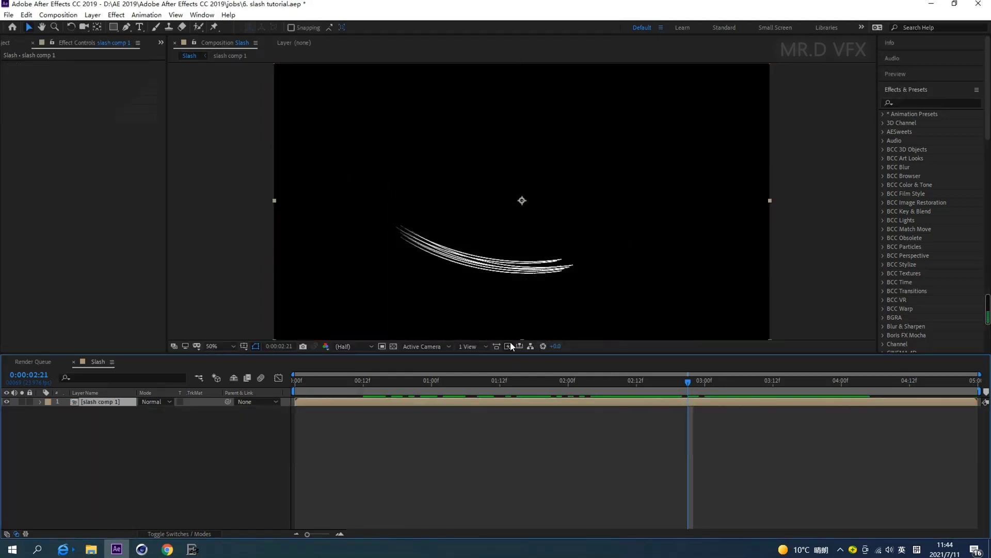
Search 'cc ra' in Effects & Presets and apply CC Radial Blur to slash comp 1
mouse_move(690, 382)
left_mouse_down()
mouse_move(758, 433)
mouse_move(731, 427)
left_mouse_up()
left_click(924, 105)
left_click(925, 104)
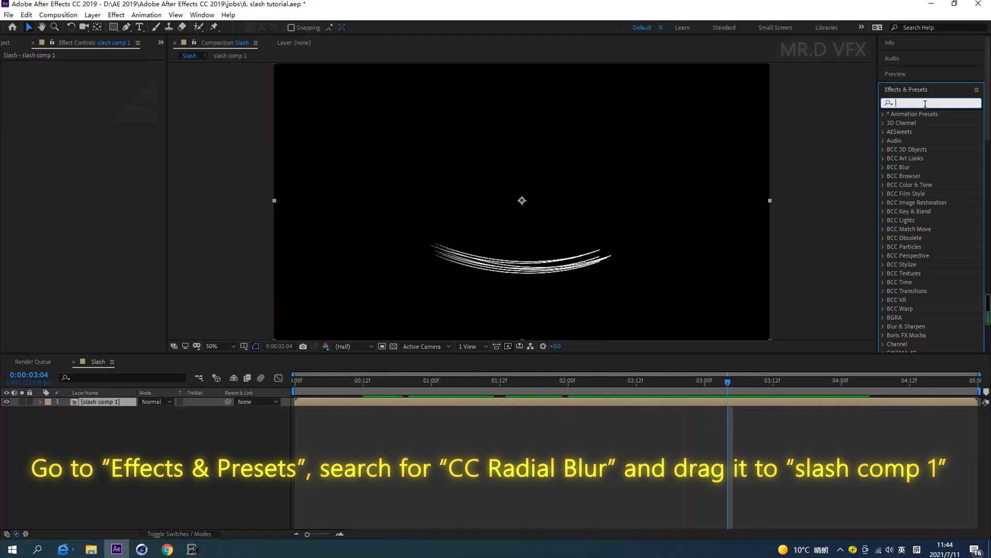
type("cc ra")
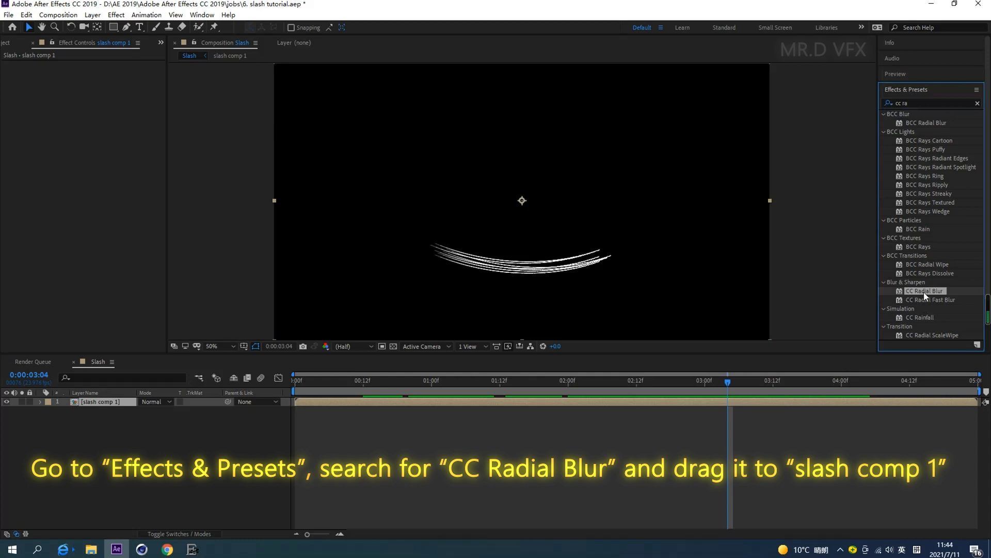
left_click_drag(924, 291, 679, 316)
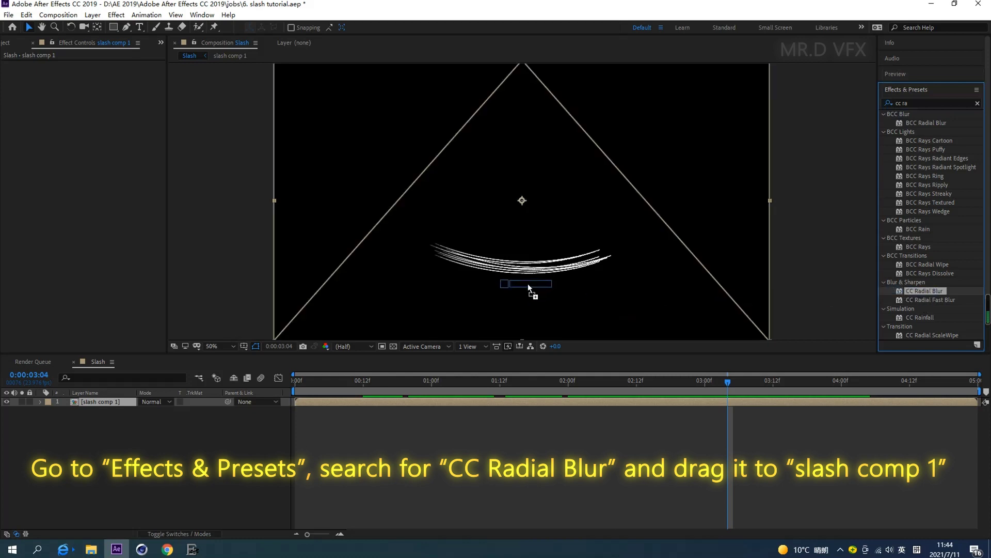
left_click_drag(528, 284, 529, 283)
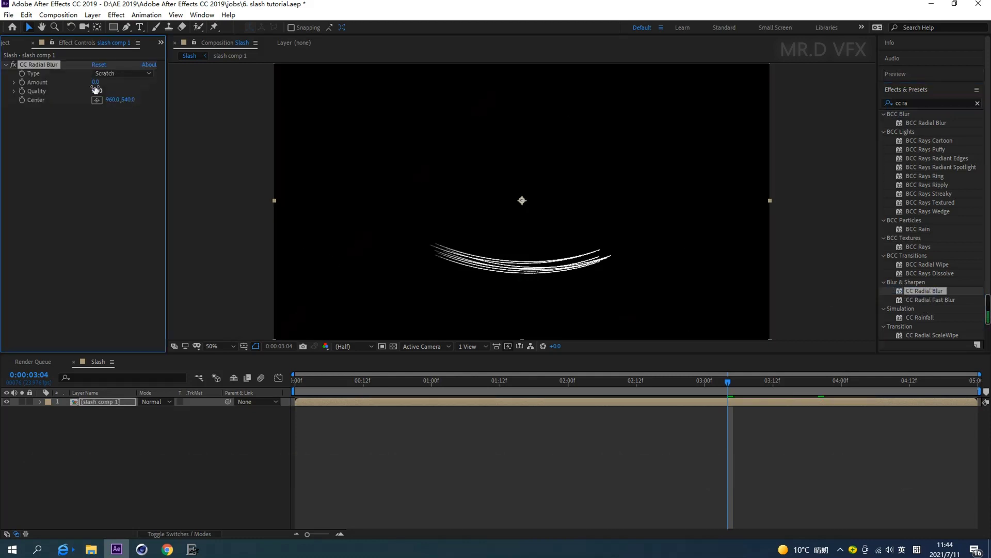
Set the radial blur Amount to 11, Center to 954, 214 and Quality to 55
left_click_drag(96, 82, 106, 89)
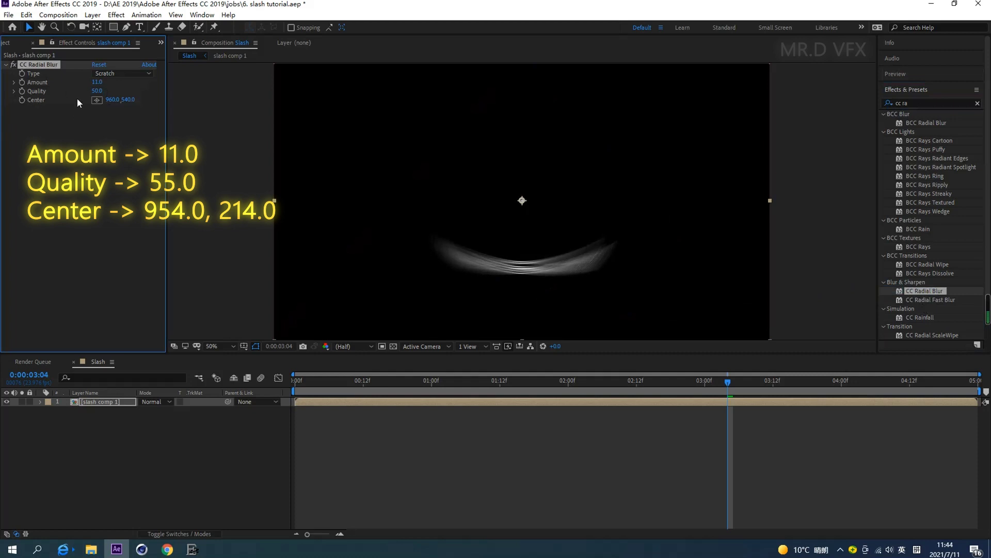
left_click(97, 101)
left_click(520, 119)
mouse_move(95, 92)
left_mouse_down()
mouse_move(128, 93)
mouse_move(97, 91)
mouse_move(119, 92)
left_mouse_up()
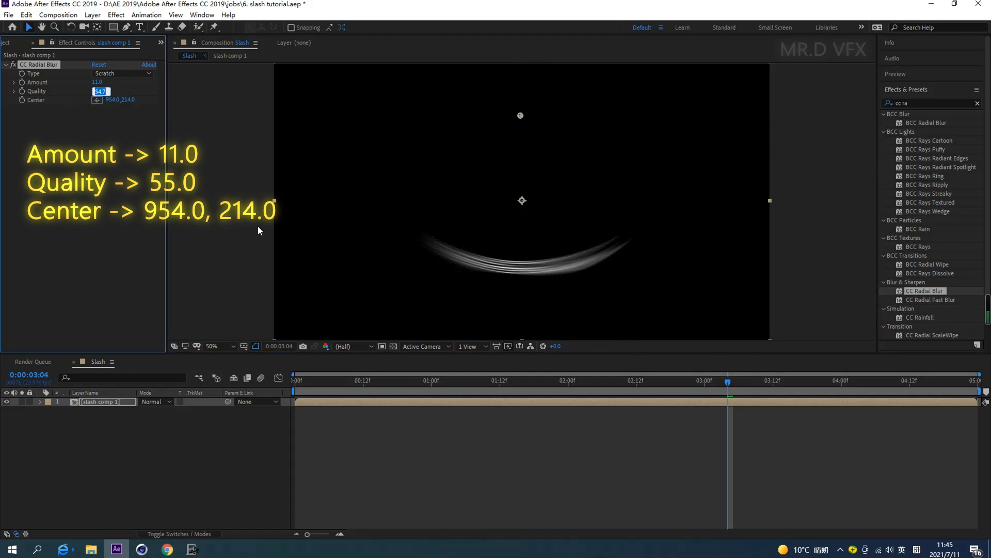
type("55")
left_click(232, 232)
left_click_drag(724, 372, 734, 408)
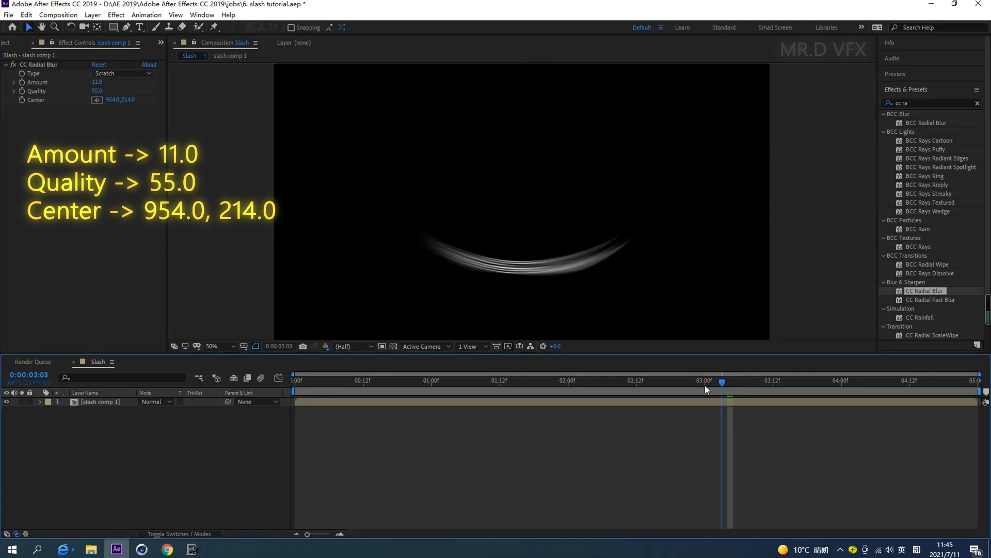
key("space")
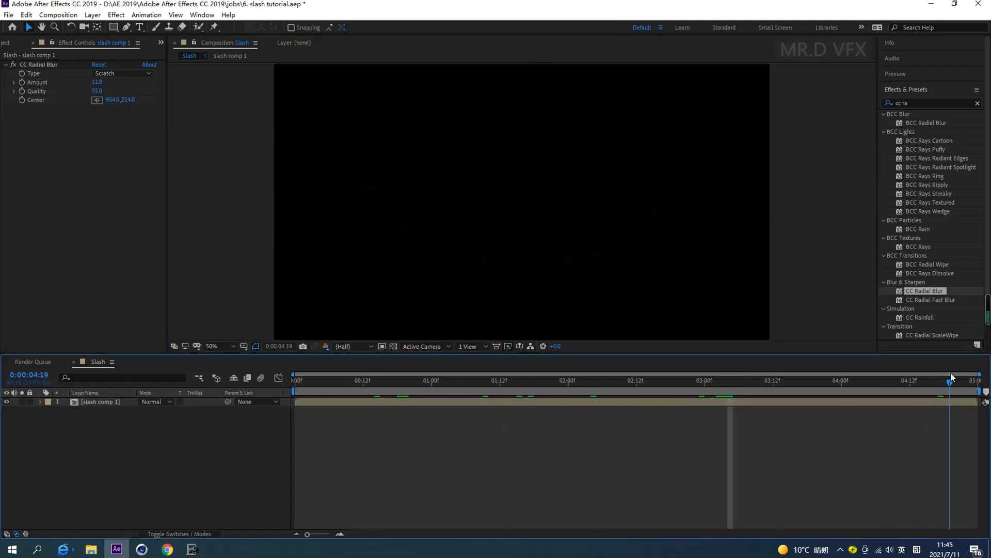
left_click(929, 74)
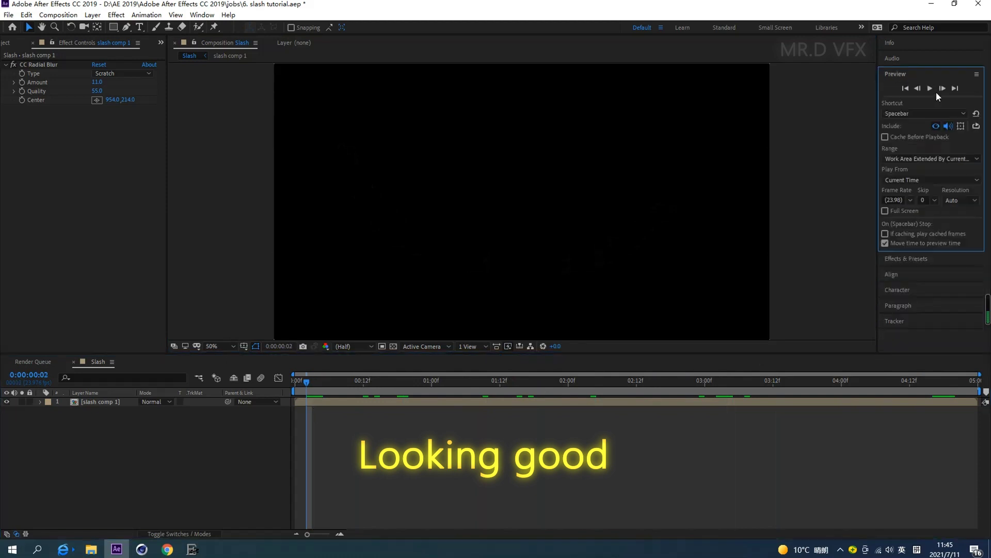
left_click(929, 89)
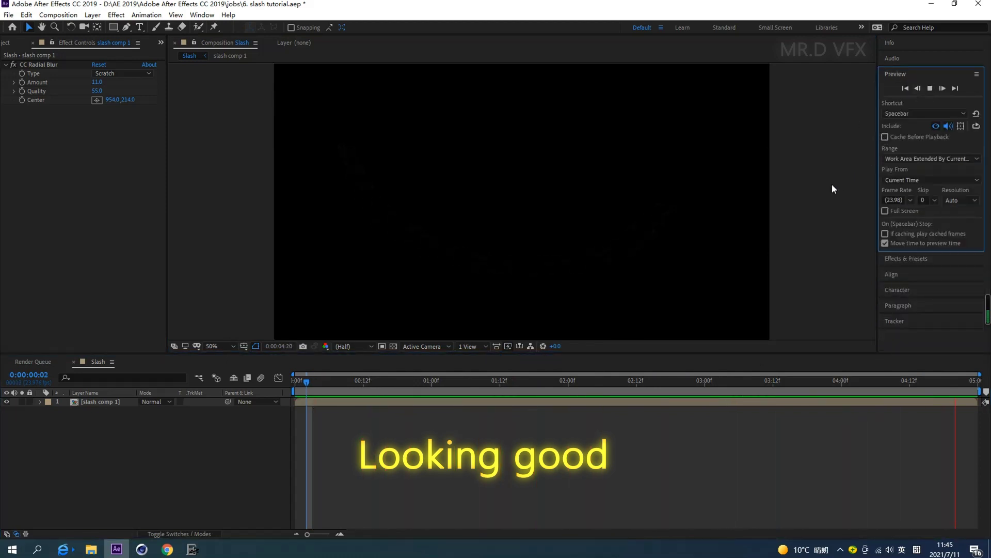
key("space")
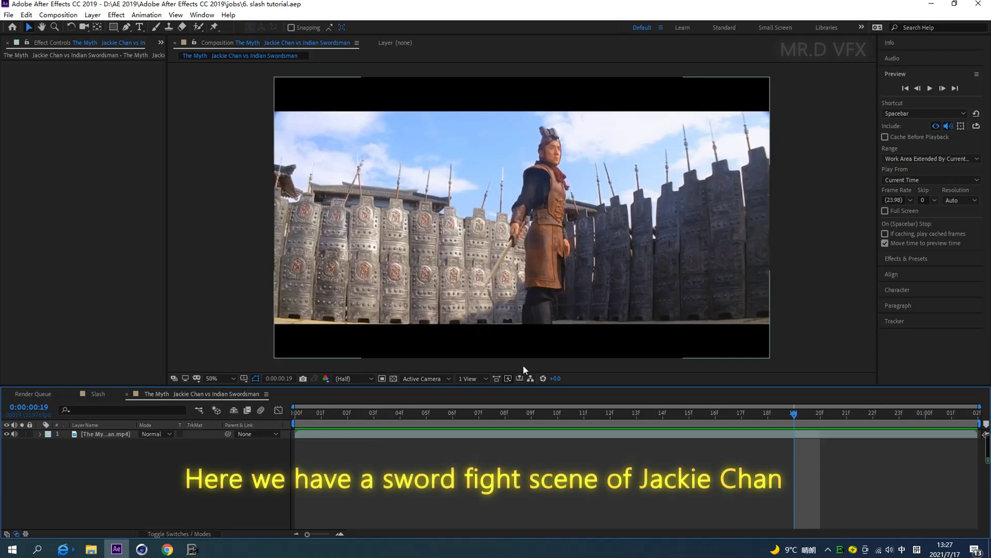
Preview the sword-fight footage and the Slash animation, then return to the footage composition
left_click(931, 89)
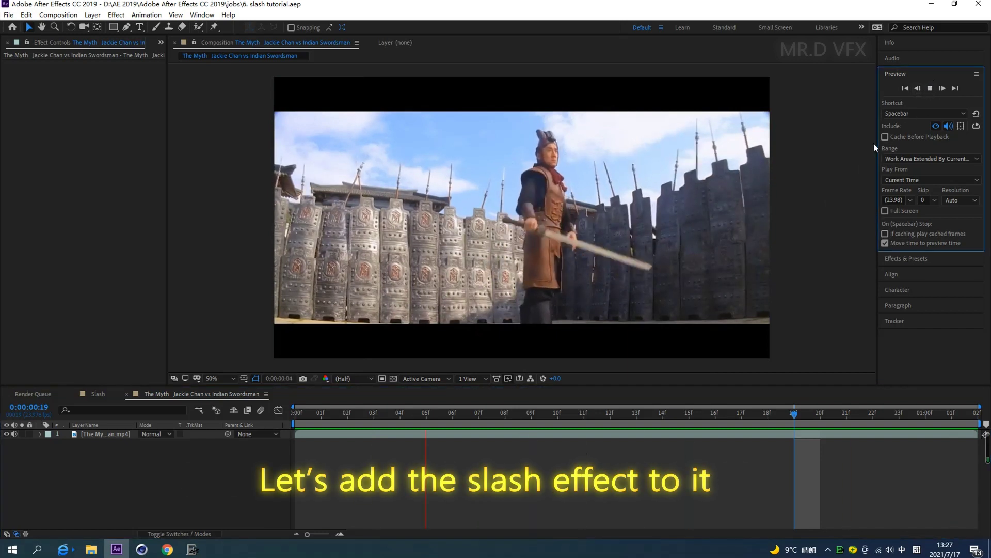
left_click(931, 88)
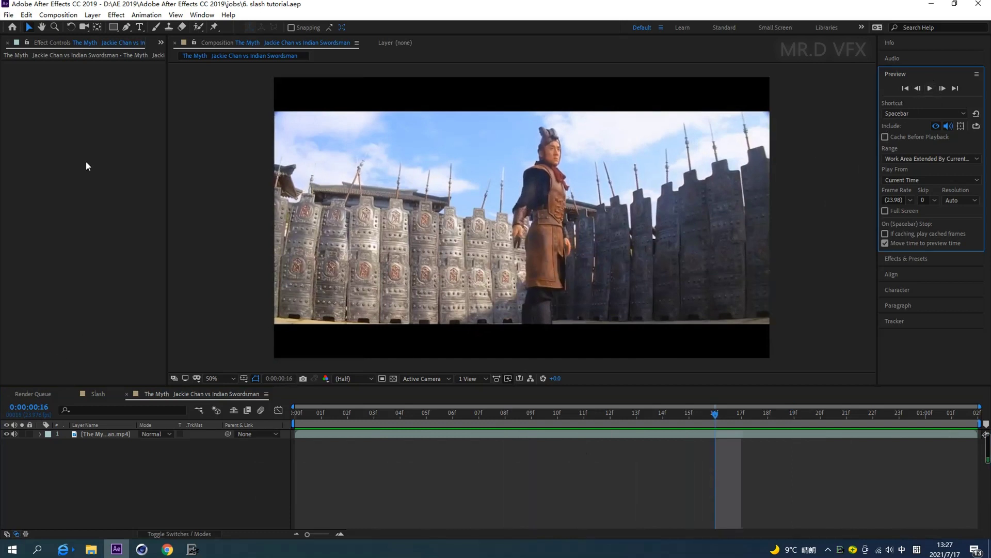
key("ctrl+0")
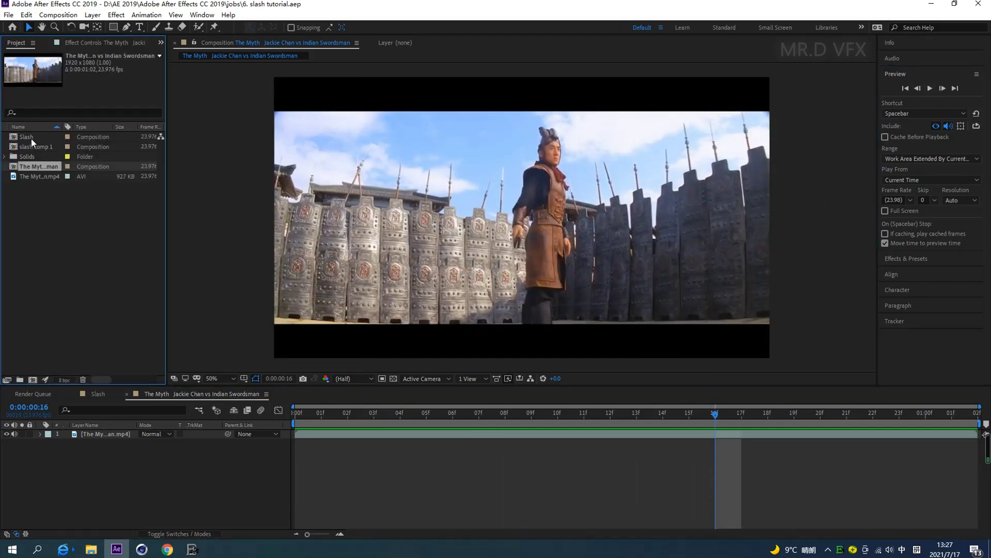
left_click(98, 394)
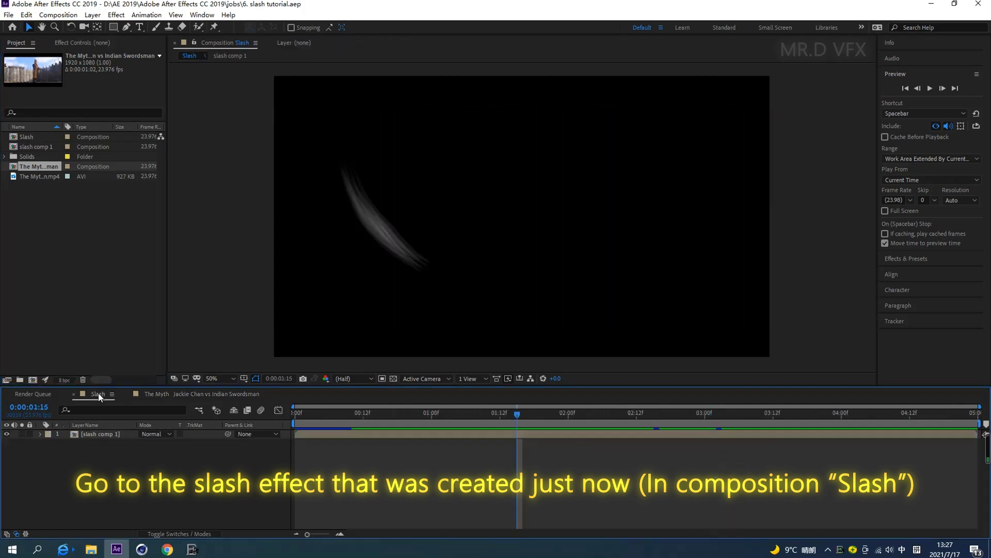
mouse_move(519, 414)
left_mouse_down()
mouse_move(460, 413)
mouse_move(767, 413)
mouse_move(711, 413)
left_mouse_up()
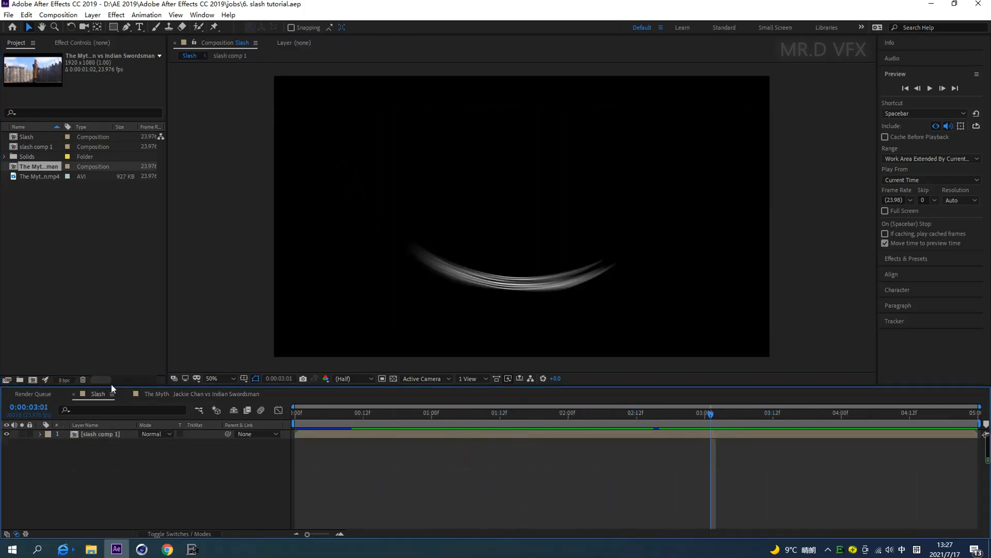
left_click(194, 395)
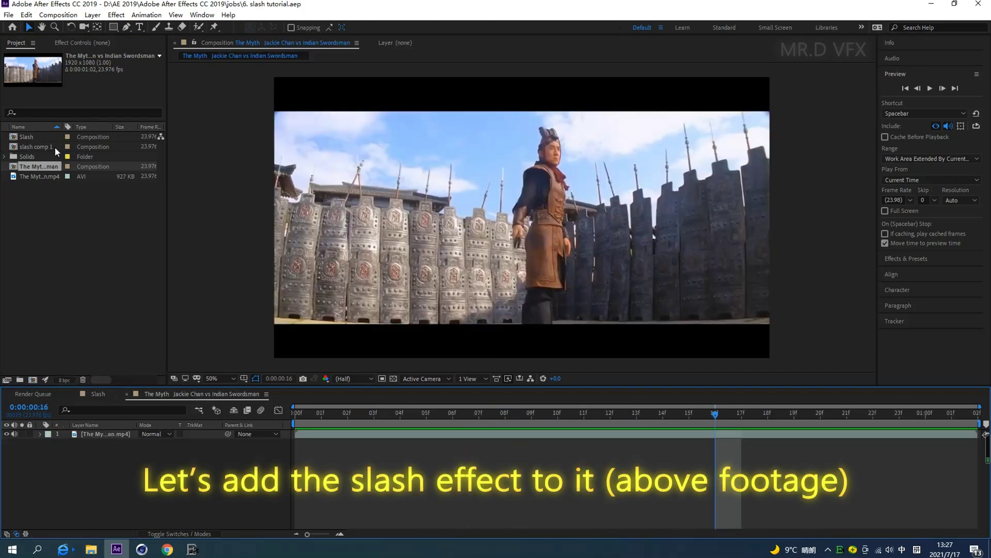
left_click(29, 137)
Place the Slash composition as a layer above the footage and preview it
left_click_drag(29, 135, 99, 333)
left_click_drag(95, 392, 96, 434)
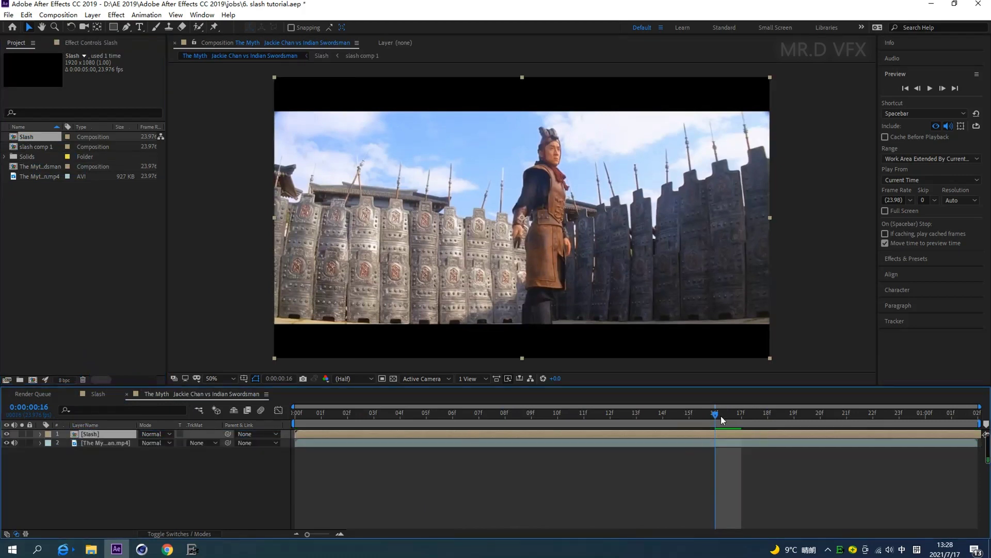
left_click_drag(715, 415, 768, 414)
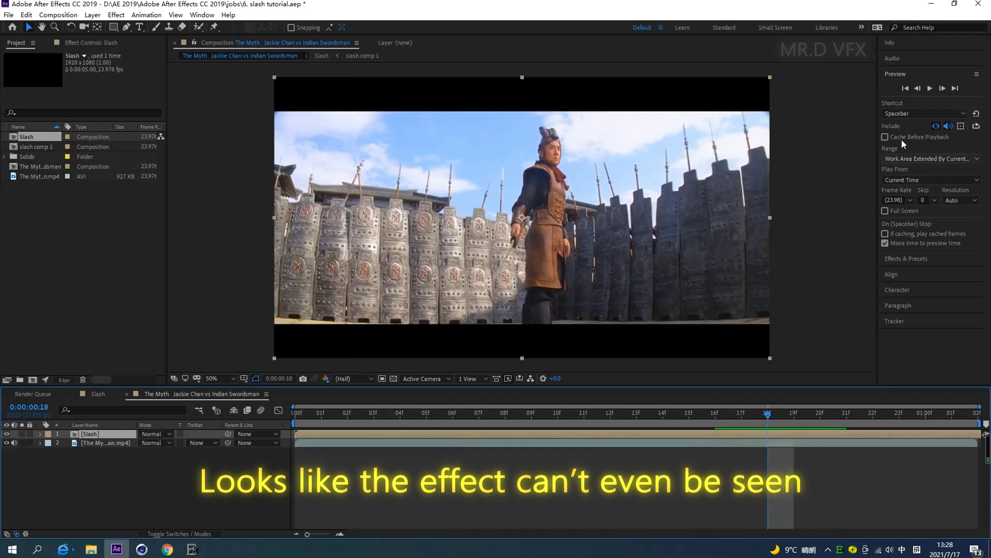
left_click(931, 89)
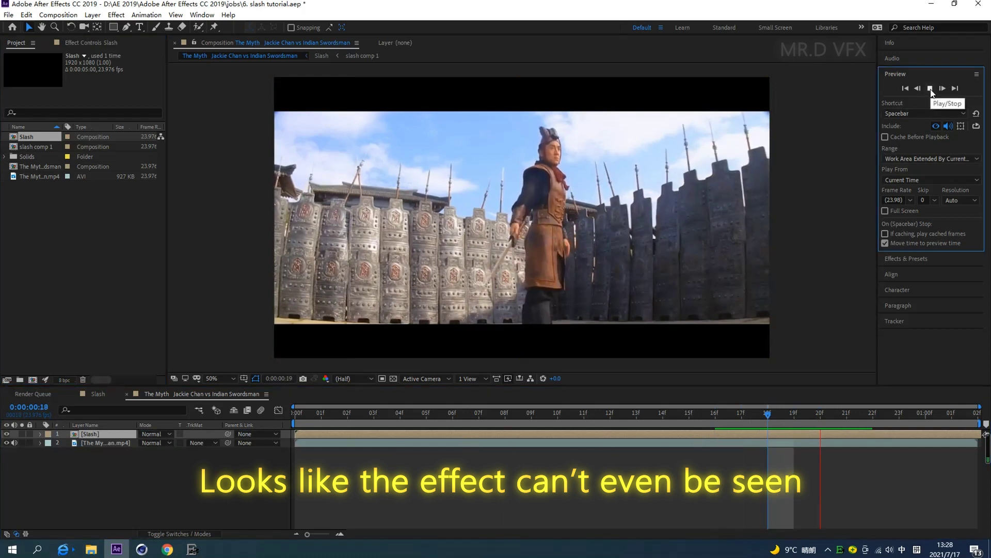
left_click(930, 89)
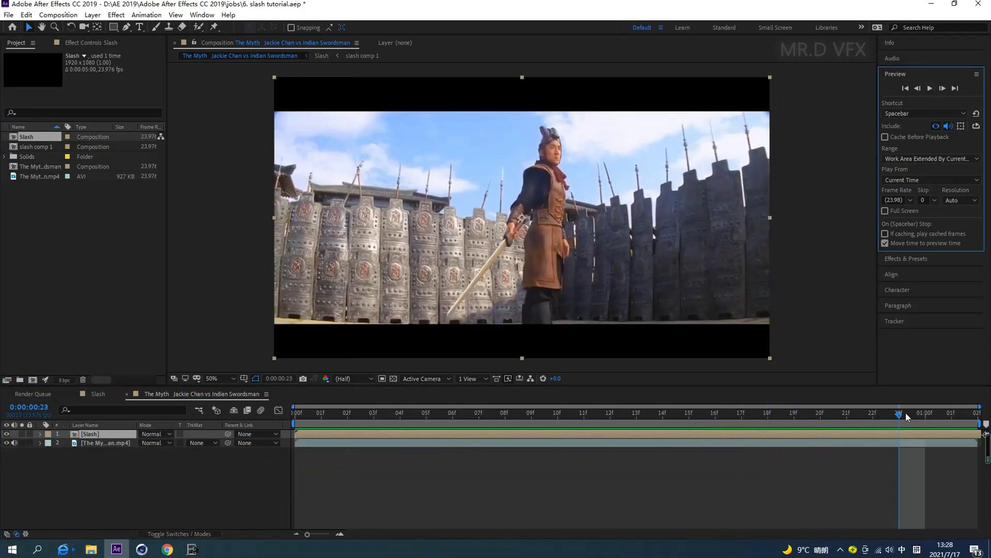
Step back to frame 17 and check the Slash composition's length
left_click(240, 435)
key("Page_Up")
key("Page_Up")
key("Page_Up")
key("Page_Up")
key("Page_Up")
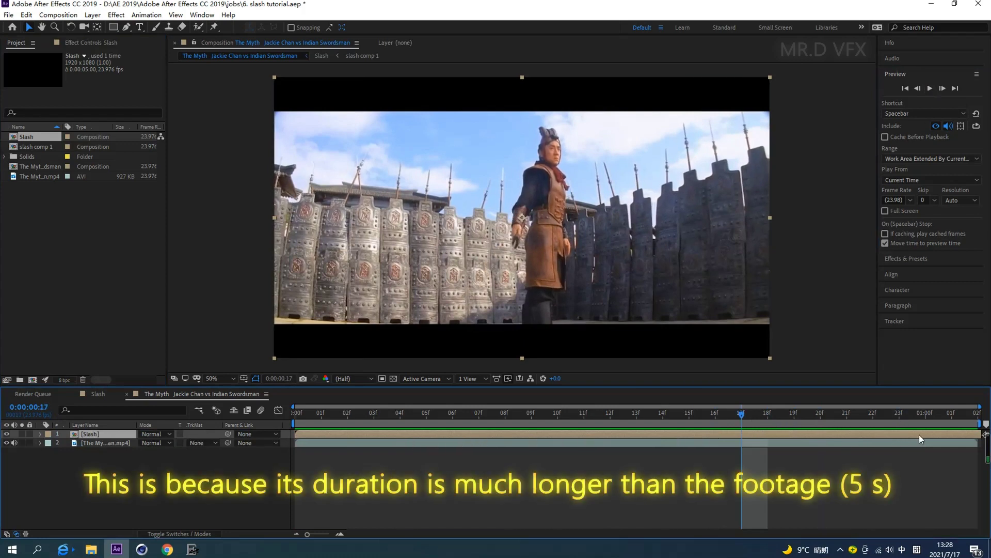
left_click(97, 394)
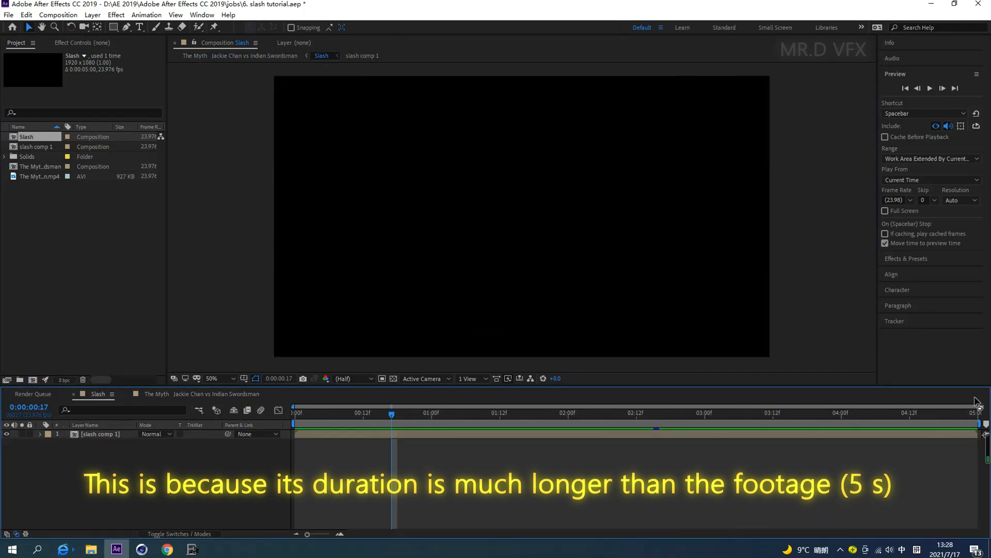
left_click(227, 392)
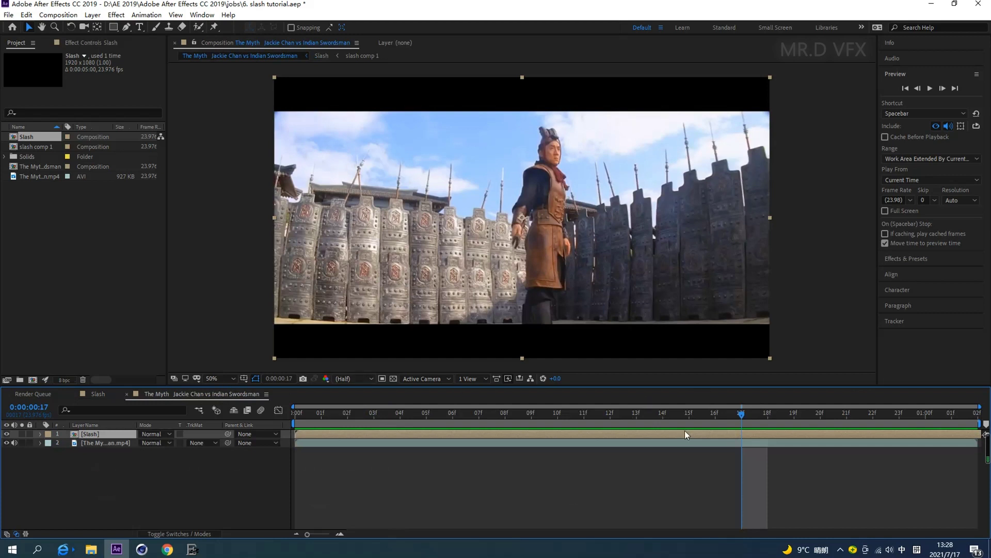
Time-stretch the Slash layer to 15% so it fits the short footage, then play it
right_click(632, 435)
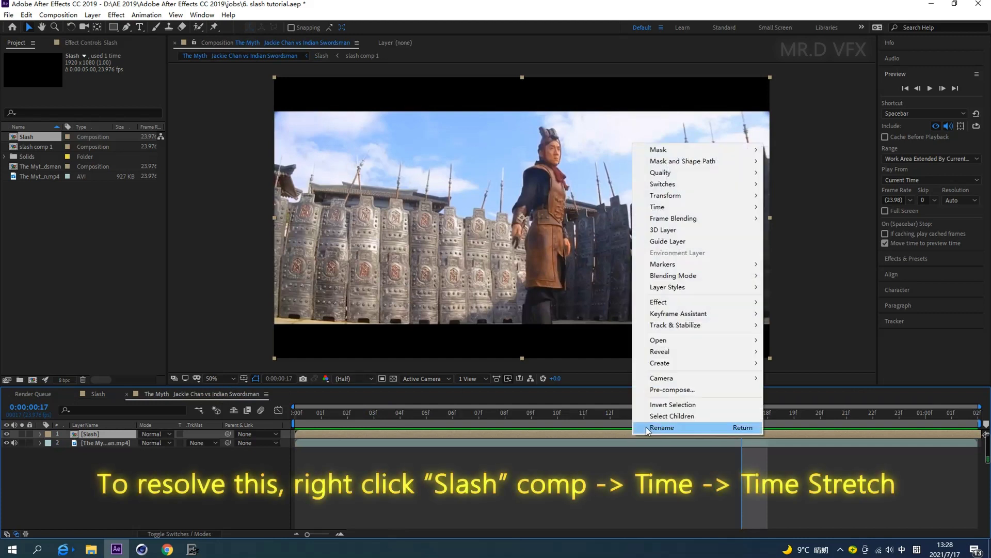
mouse_move(697, 207)
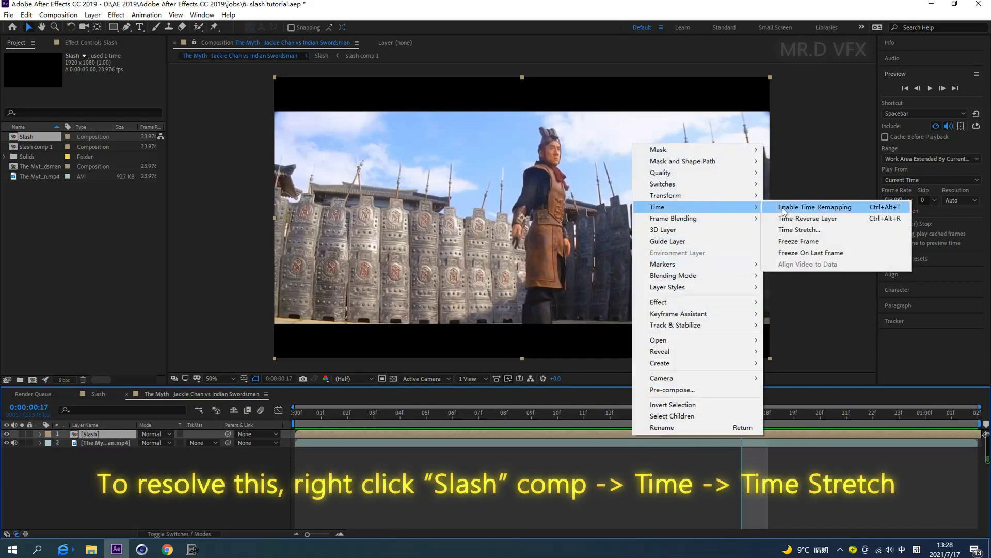
left_click(808, 231)
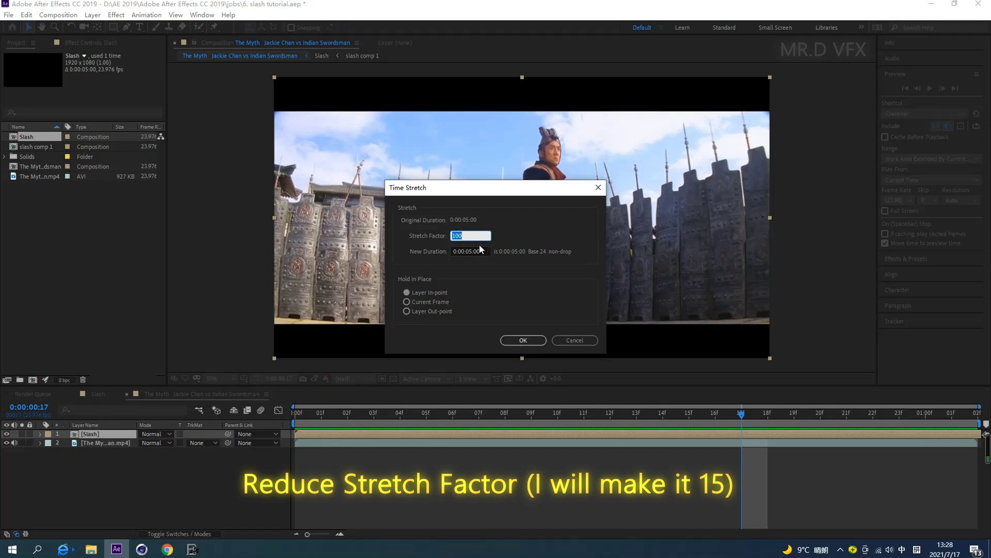
type("15")
left_click(523, 341)
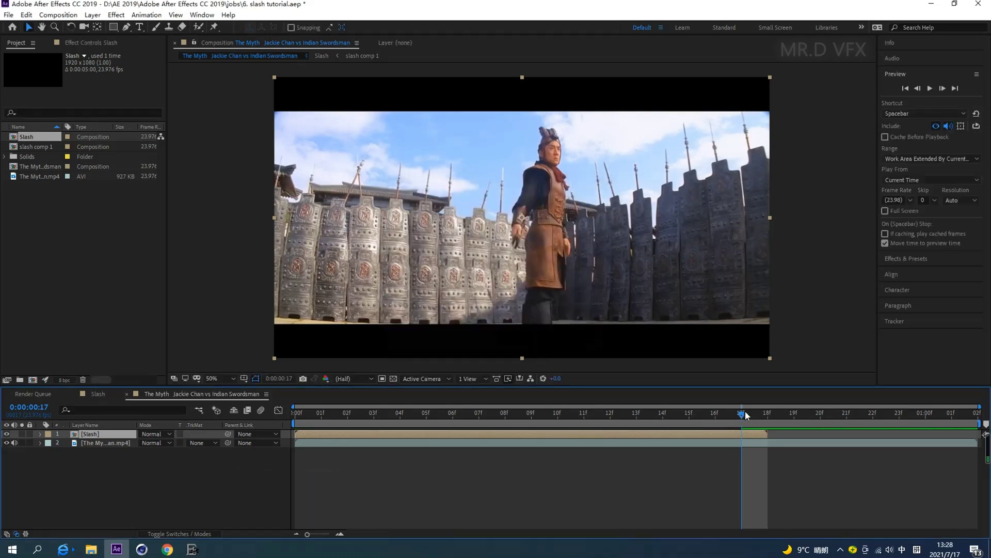
left_click(930, 88)
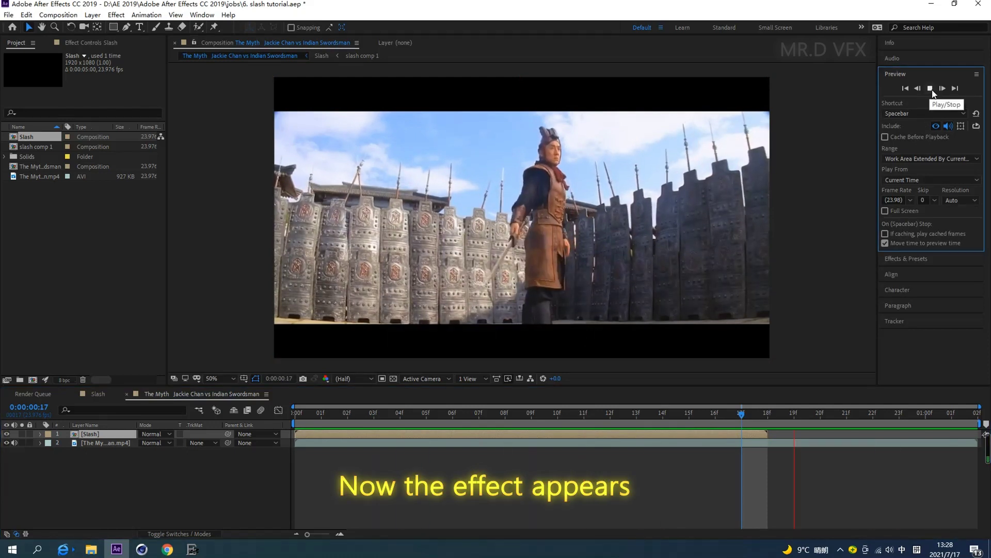
left_click(931, 89)
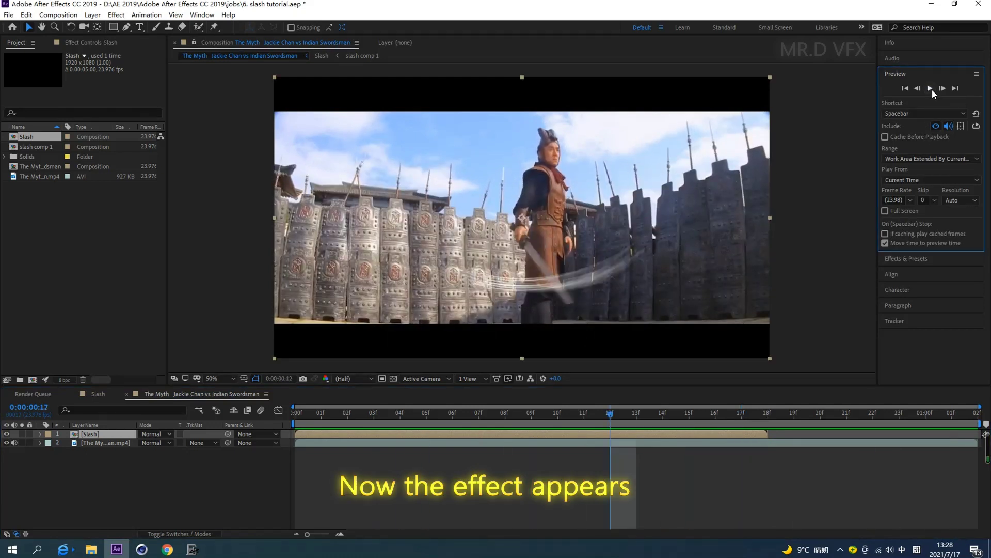
mouse_move(490, 413)
left_mouse_down()
mouse_move(663, 421)
mouse_move(593, 420)
mouse_move(615, 423)
left_mouse_up()
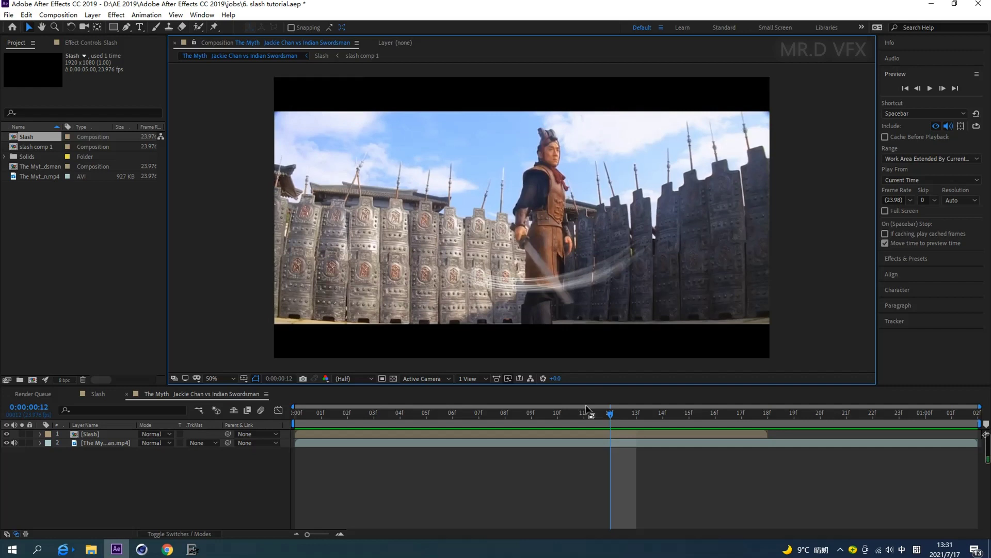
mouse_move(611, 413)
left_mouse_down()
mouse_move(531, 427)
mouse_move(663, 428)
left_mouse_up()
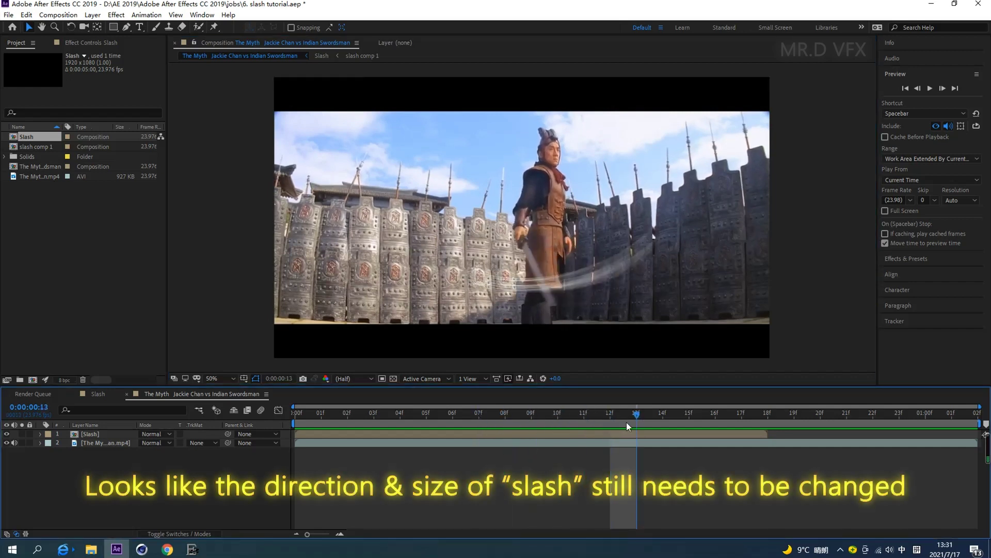
left_click_drag(663, 426, 610, 422)
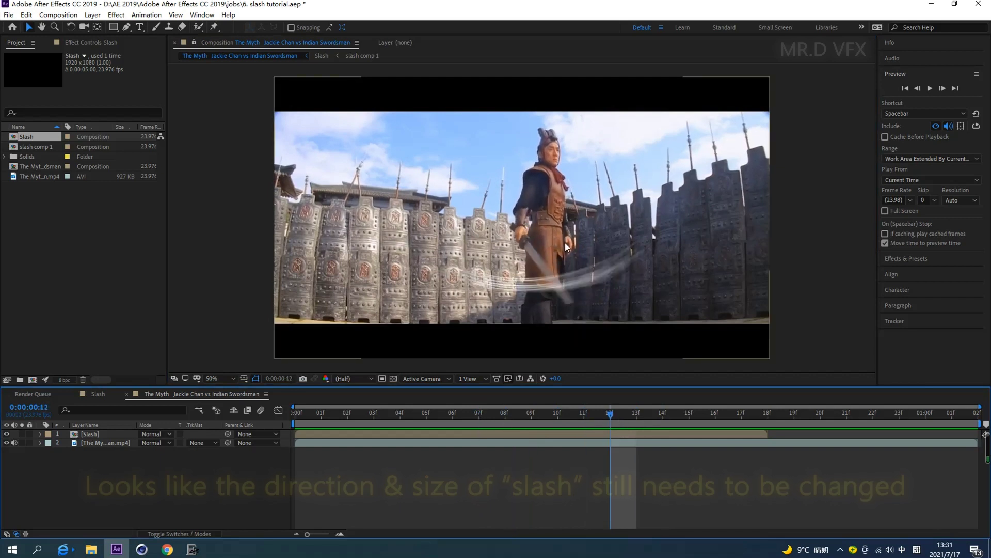
Turn on the Slash layer's 3D Layer switch and choose the Rotation tool with W
left_click(93, 433)
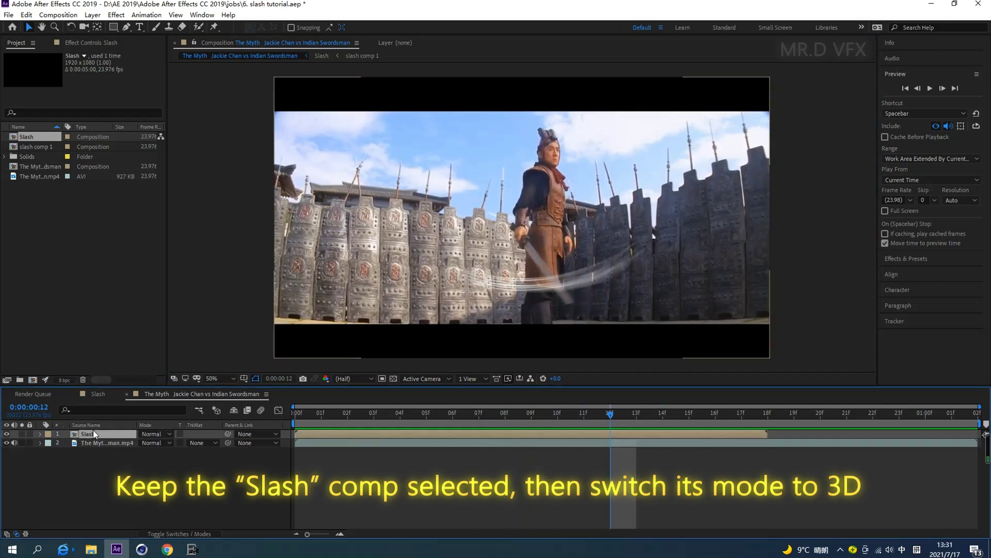
left_click(190, 535)
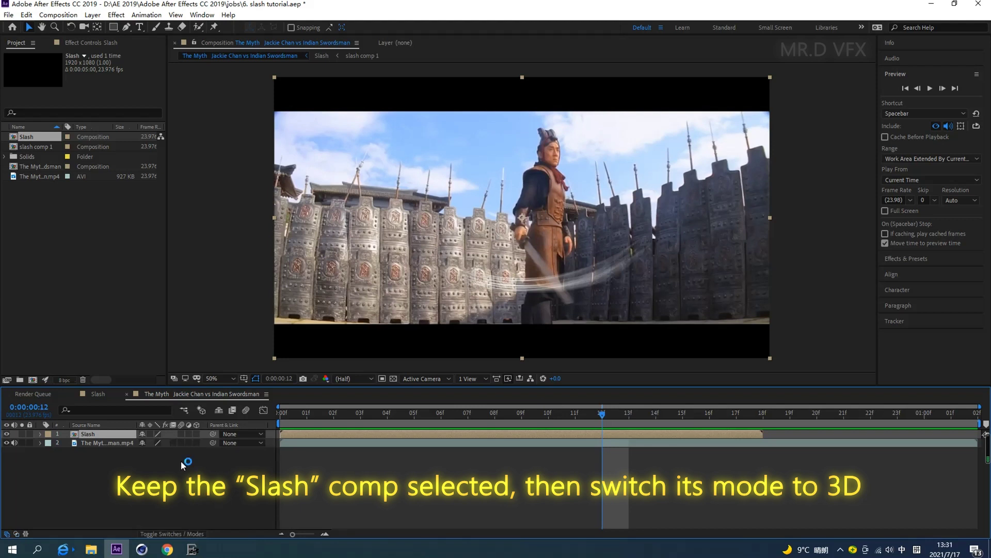
left_click(197, 434)
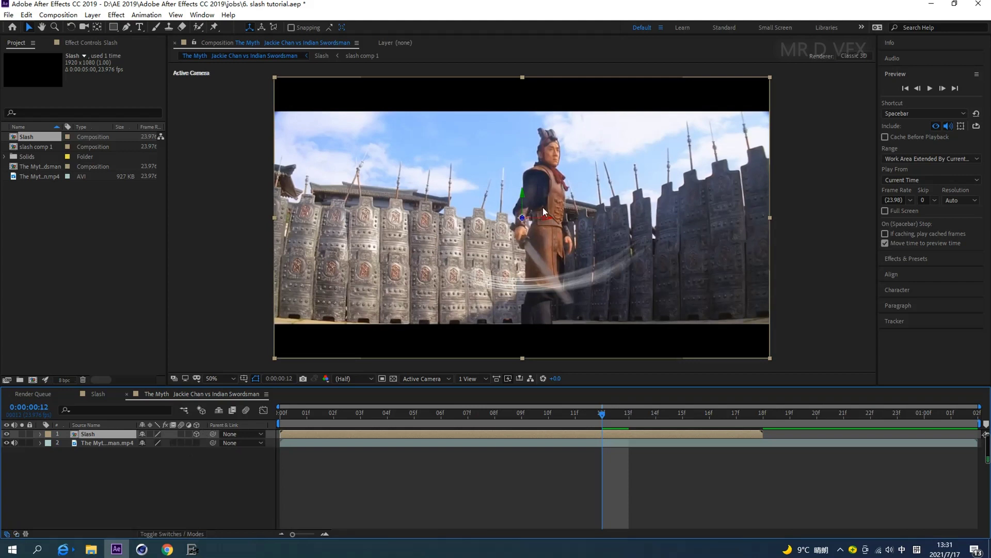
key("w")
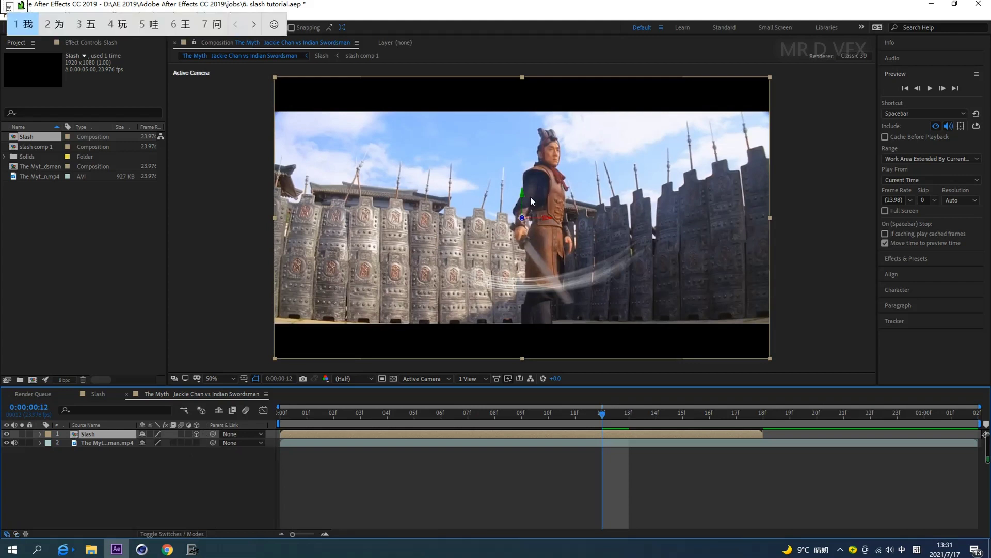
key("shift")
key("w")
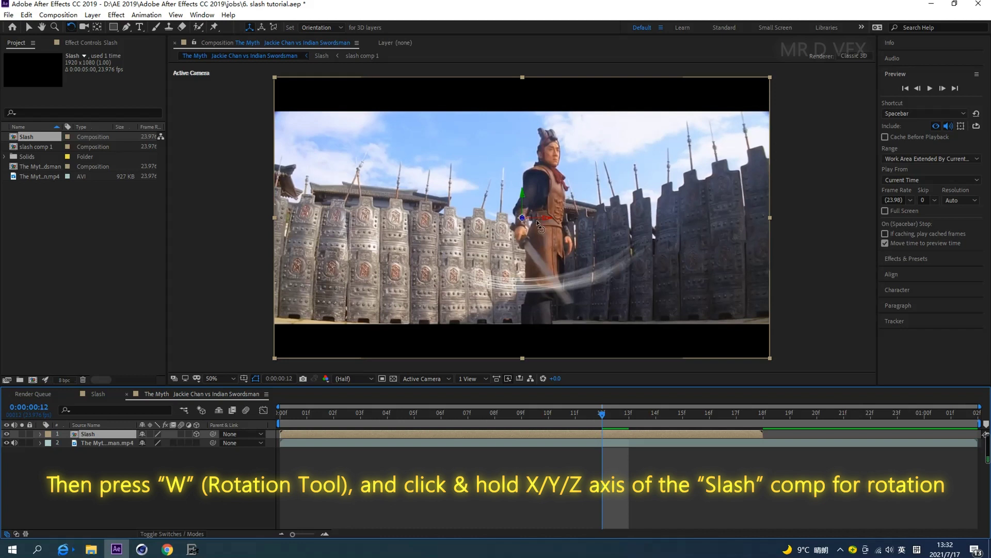
Tilt the Slash layer in 3D into a steep diagonal and play back to check alignment
left_click_drag(538, 217, 539, 218)
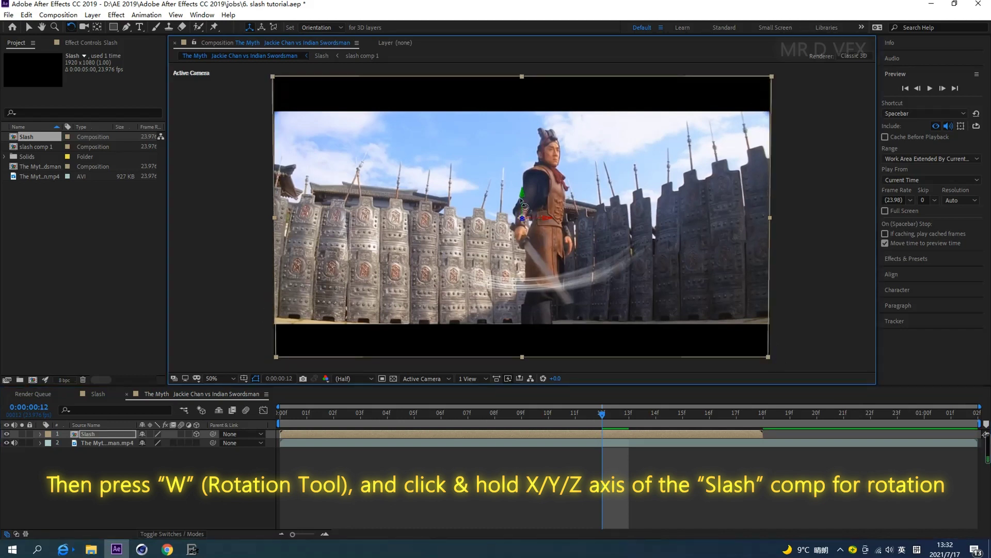
mouse_move(538, 217)
left_mouse_down()
mouse_move(480, 205)
mouse_move(500, 209)
left_mouse_up()
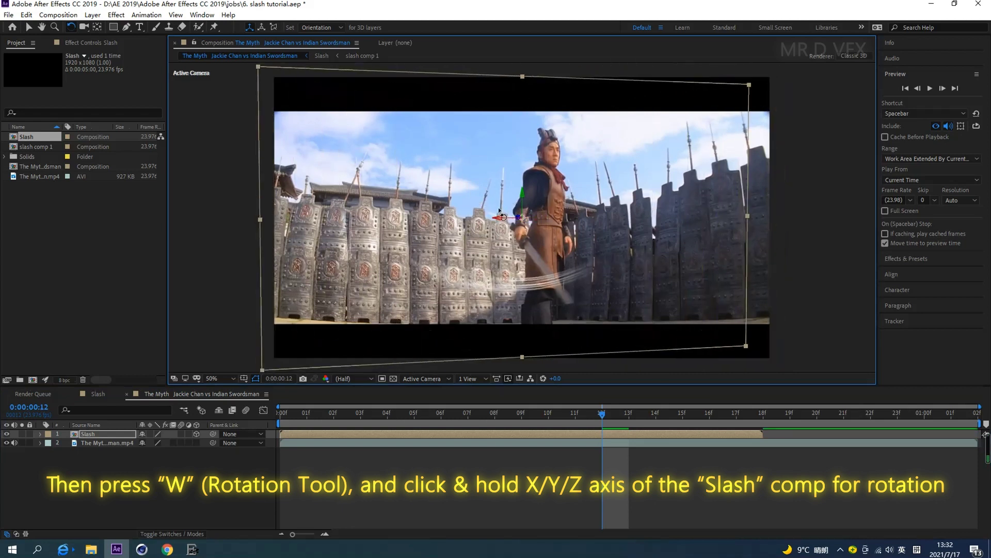
left_click_drag(518, 219, 510, 223)
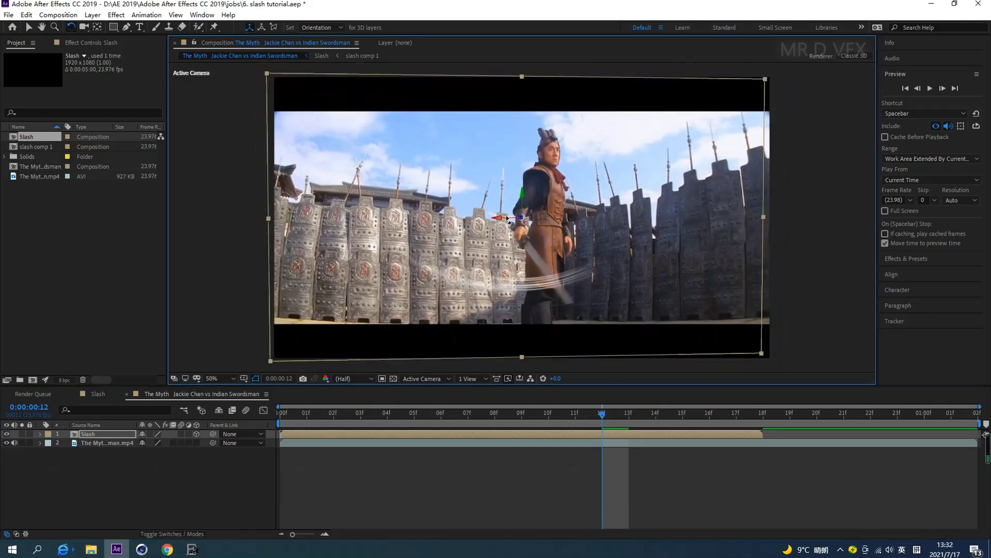
mouse_move(509, 220)
left_mouse_down()
mouse_move(522, 206)
mouse_move(517, 221)
left_mouse_up()
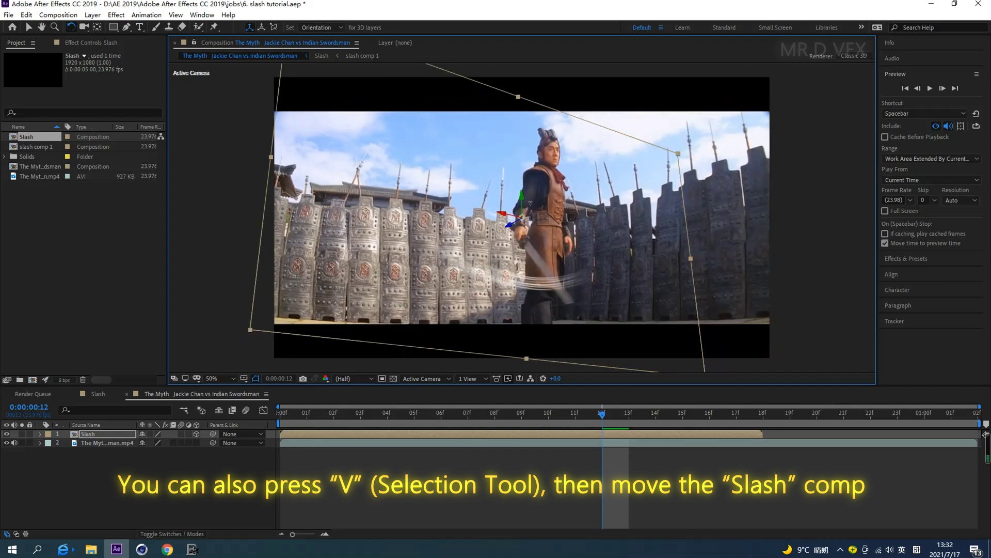
mouse_move(517, 221)
left_mouse_down()
mouse_move(505, 243)
mouse_move(523, 233)
left_mouse_up()
key("v")
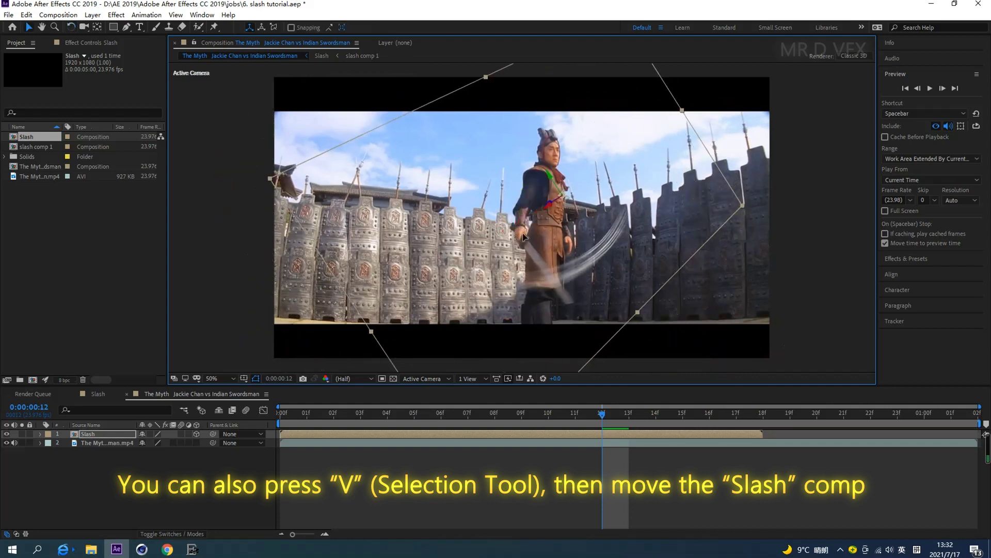
key("space")
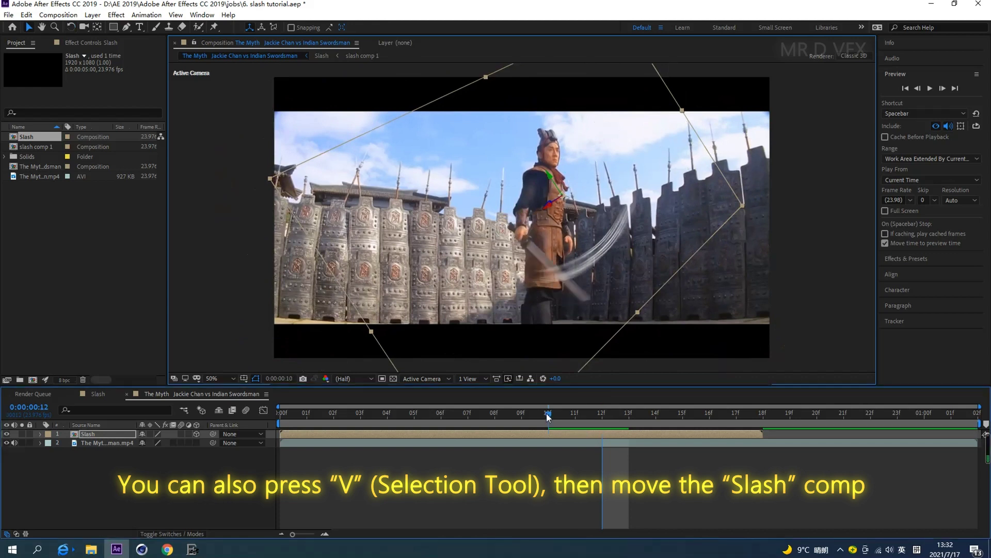
key("space")
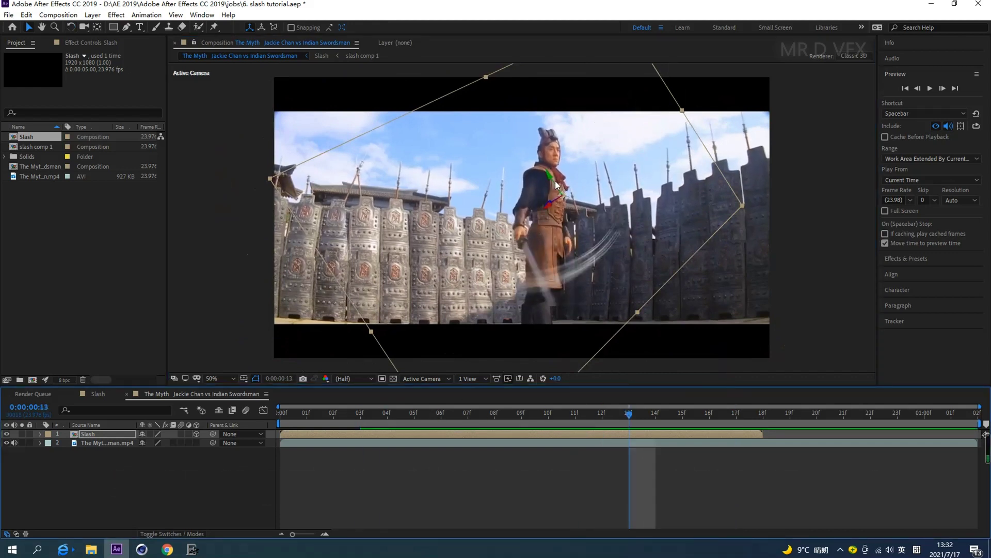
At frame 13, rotate, nudge left, enlarge and reshape the slash to fit the sword
key("w")
left_click_drag(555, 181, 557, 187)
key("v")
left_click_drag(473, 247, 465, 246)
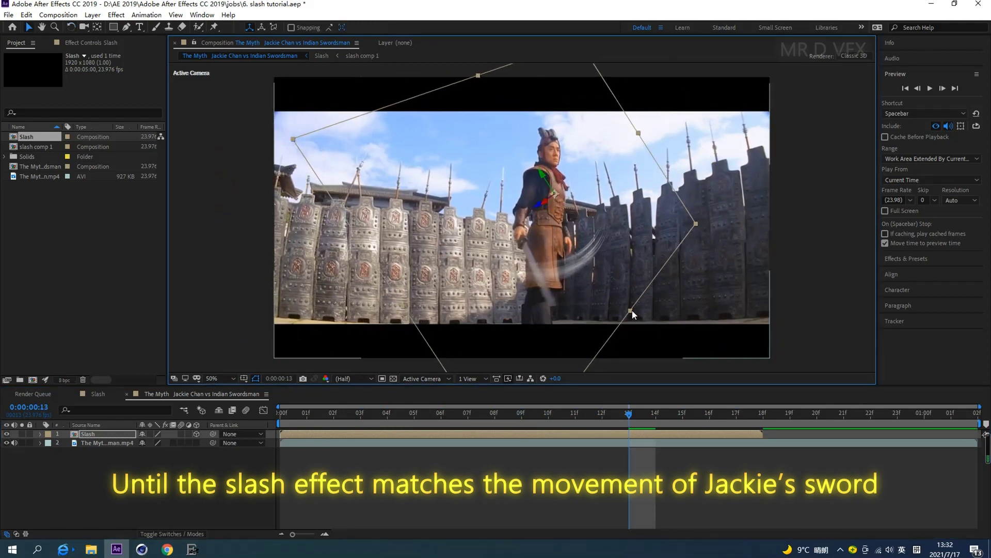
left_click_drag(631, 310, 680, 347)
mouse_move(639, 133)
left_mouse_down()
mouse_move(685, 110)
mouse_move(741, 190)
left_mouse_up()
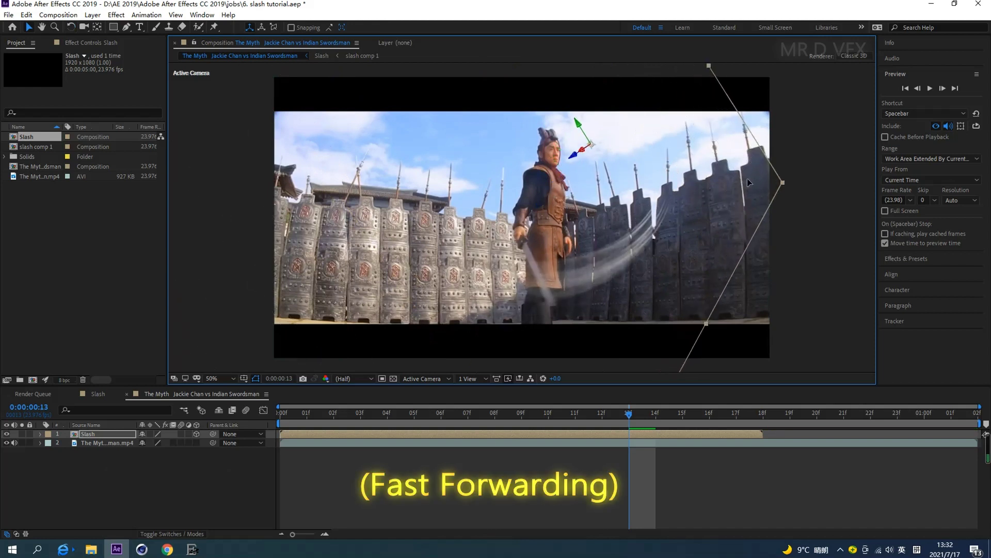
Rotate the slash toward the sword swing and step through nearby frames to compare alignment
key("w")
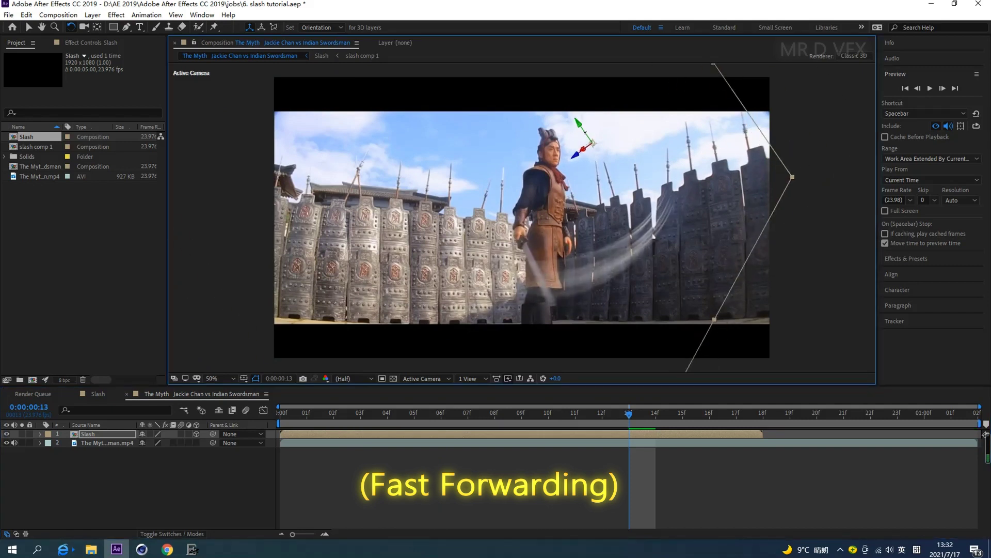
left_click_drag(568, 258, 588, 296)
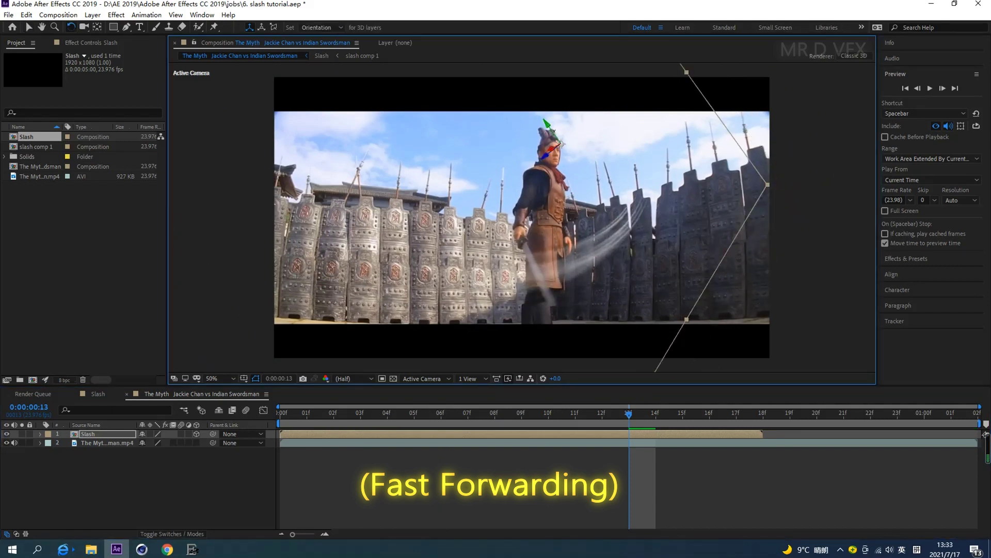
left_click_drag(589, 296, 516, 279)
key("v")
key("Page_Up")
key("Page_Up")
key("Page_Up")
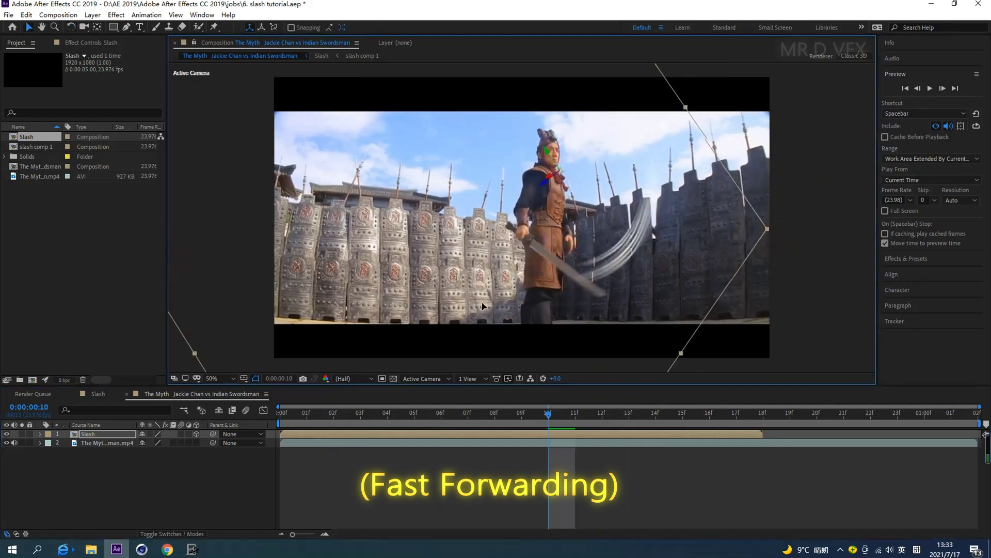
left_click_drag(736, 413, 468, 413)
key("comma")
key("period")
key("Page_Down")
key("Page_Down")
key("Page_Down")
key("Page_Down")
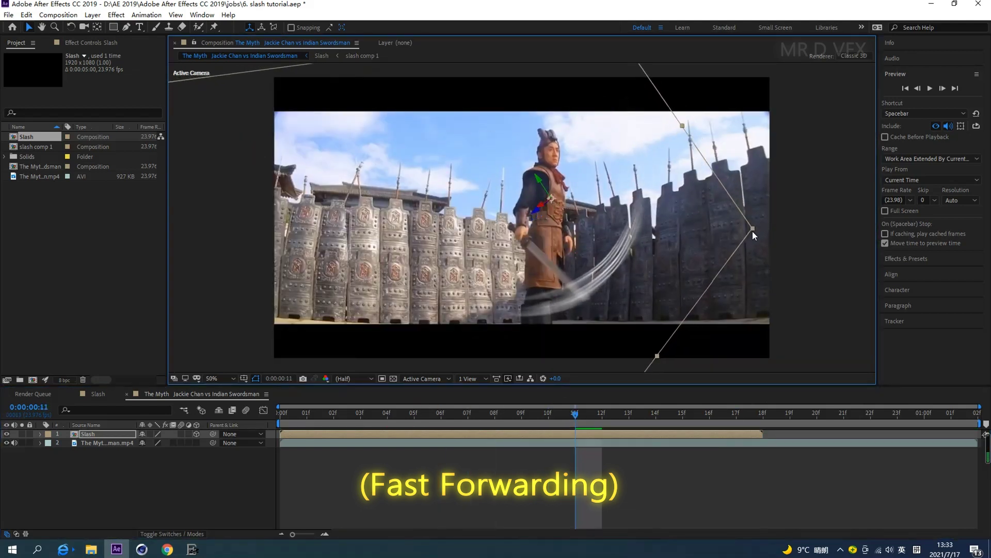
left_click_drag(576, 413, 549, 413)
Rotate the slash further to follow the blade's arc, then preview the composition
key("comma")
key("w")
left_click_drag(477, 122, 517, 155)
key("period")
left_click_drag(542, 194, 662, 367)
key("v")
key("comma")
key("period")
key("space")
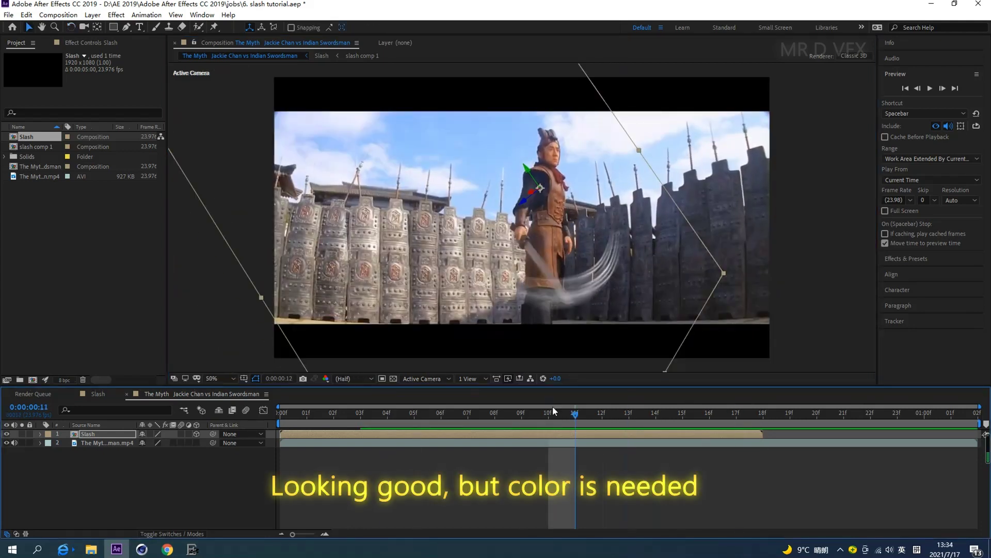
left_click(863, 250)
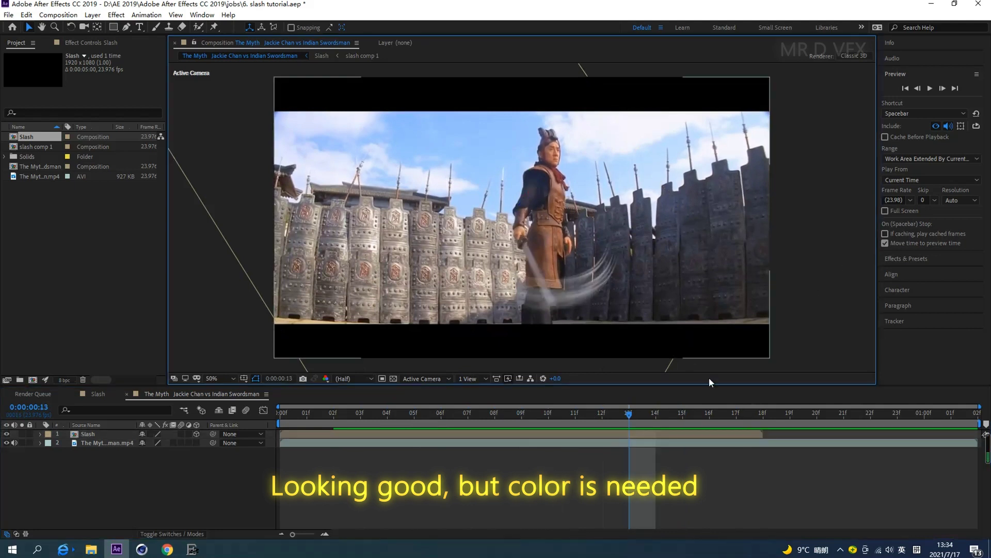
left_click(930, 88)
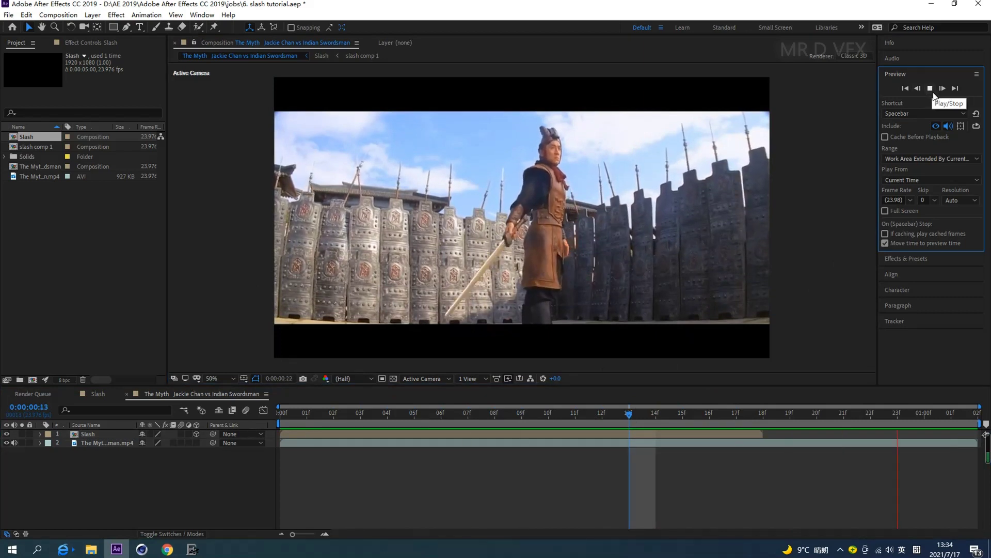
left_click(931, 89)
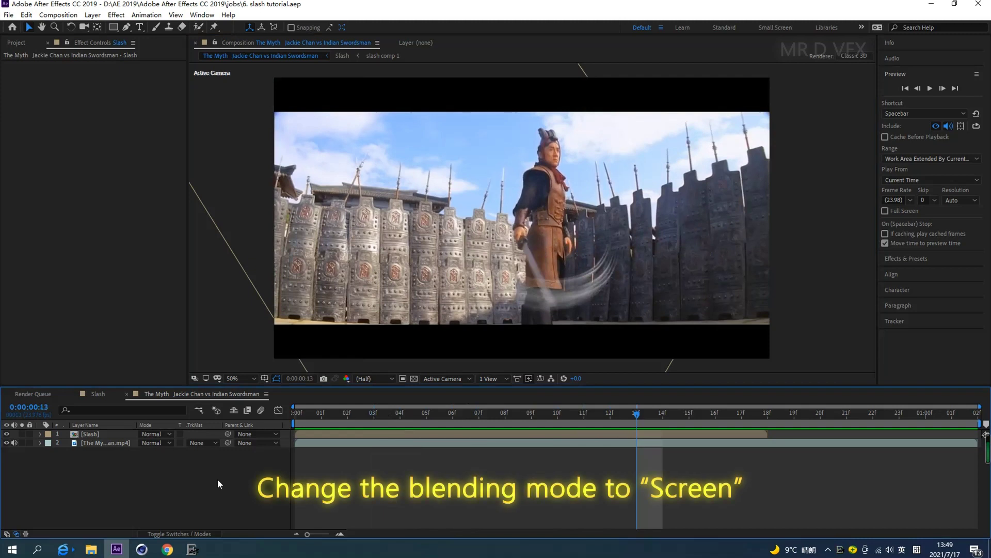
Change layer 1 Slash's Mode dropdown to Screen
left_click(168, 433)
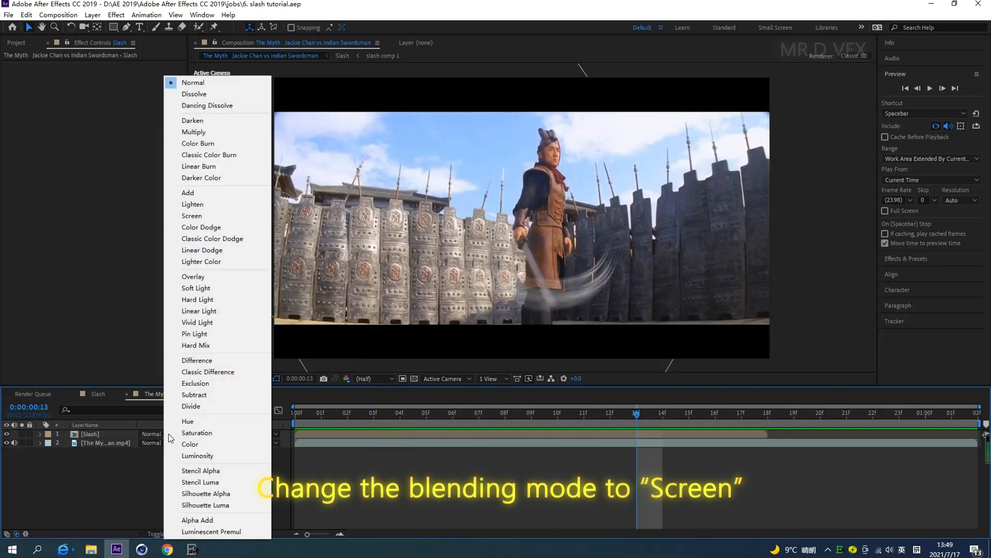
left_click(219, 215)
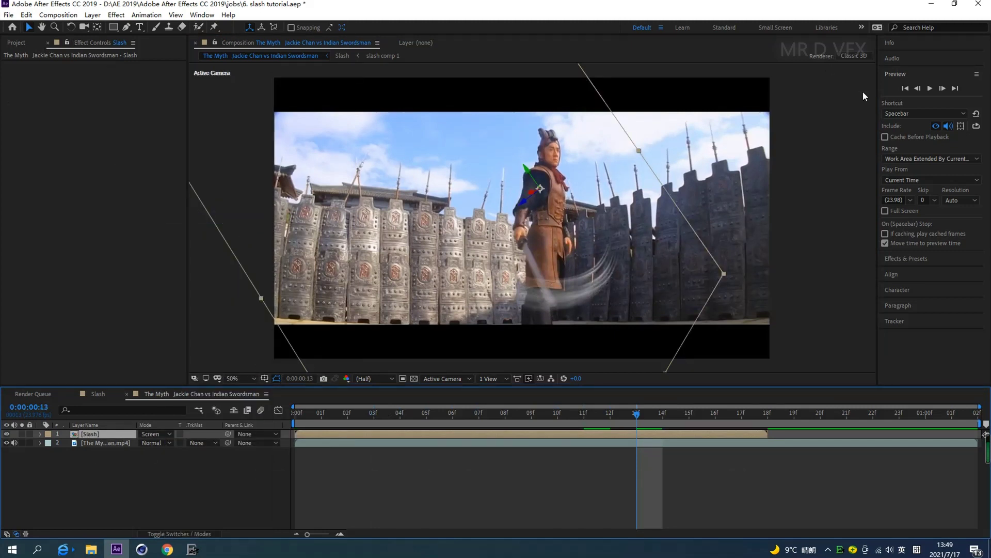
Search Effects & Presets for 'vc' and drag VC Color Vibrance onto the Slash layer
left_click(903, 261)
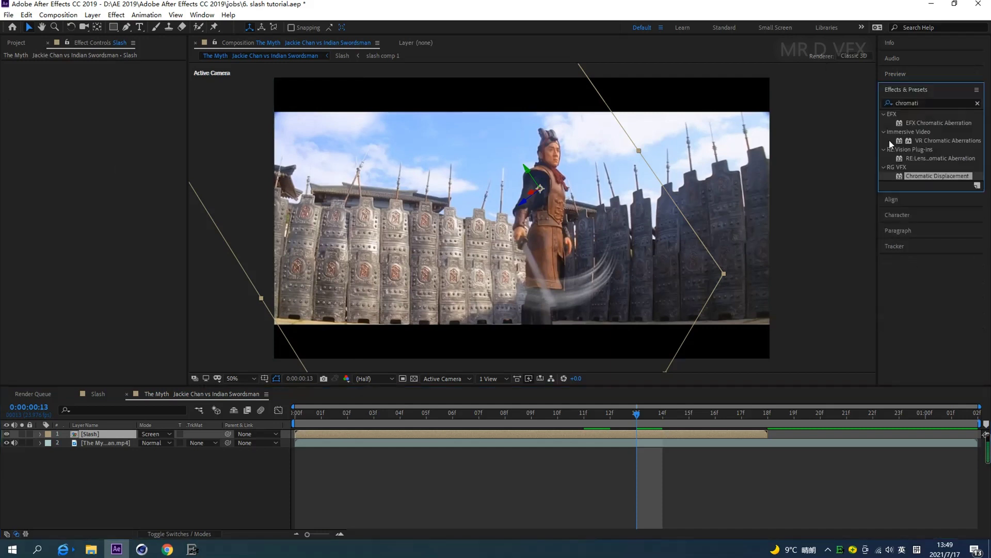
left_click(883, 105)
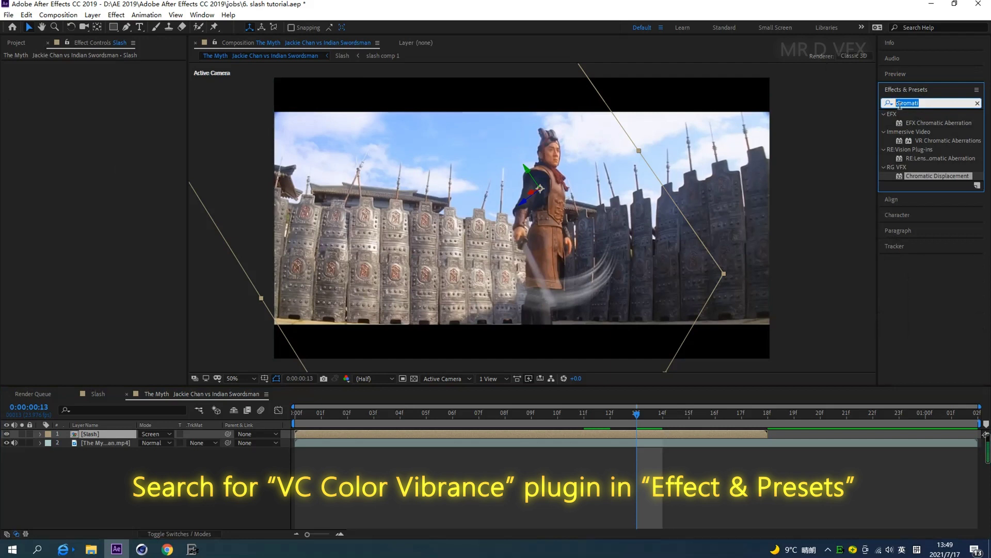
type("vc")
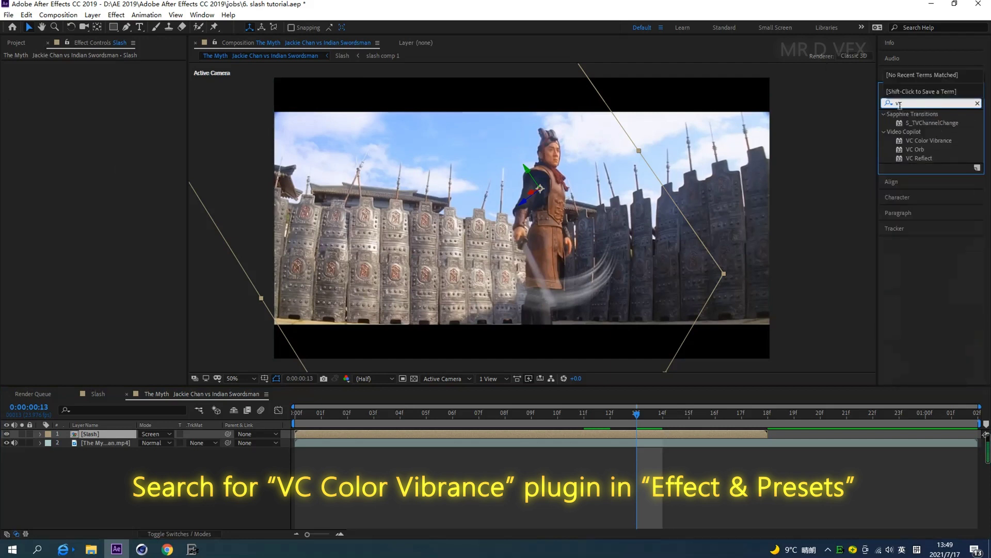
left_click(917, 140)
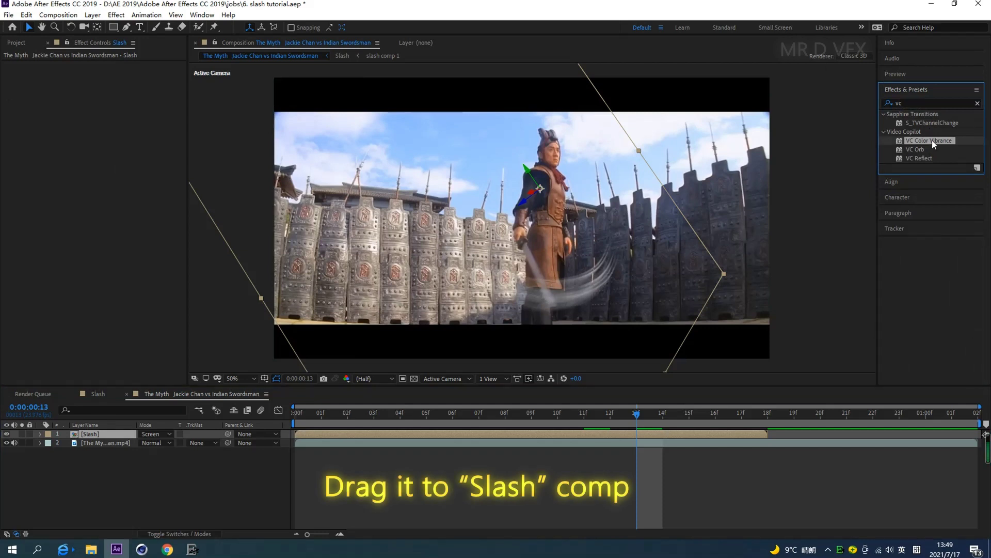
left_click_drag(931, 141, 242, 367)
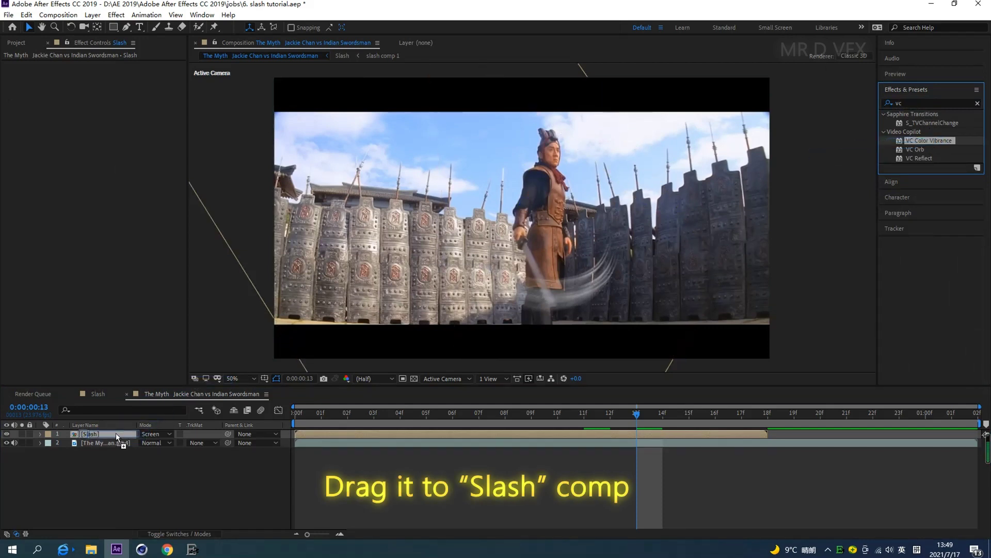
left_click_drag(242, 366, 116, 433)
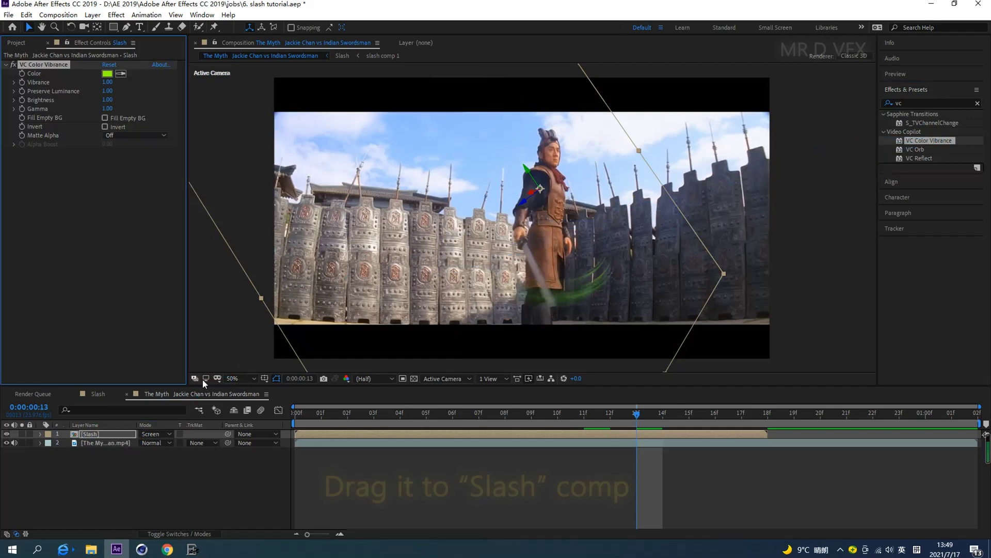
Turn on Fill Empty BG and set the vibrance colour to light orange FFDA94
left_click(105, 118)
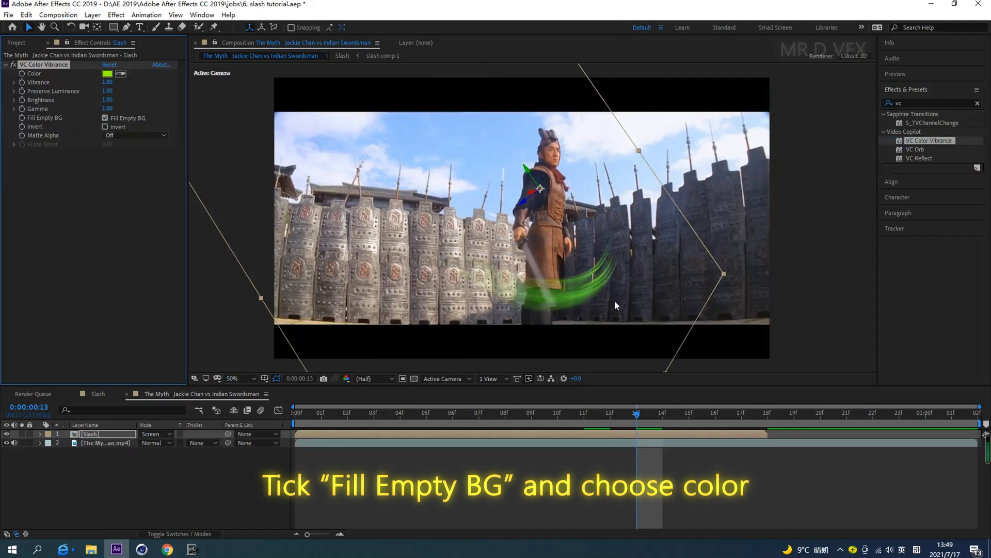
left_click(107, 73)
left_click_drag(419, 219, 335, 200)
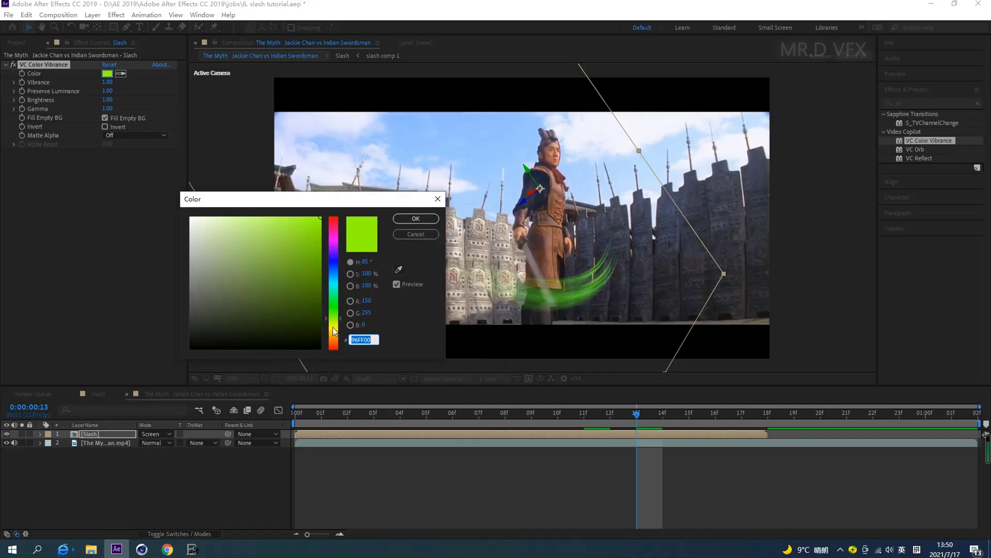
left_click_drag(335, 325, 335, 339)
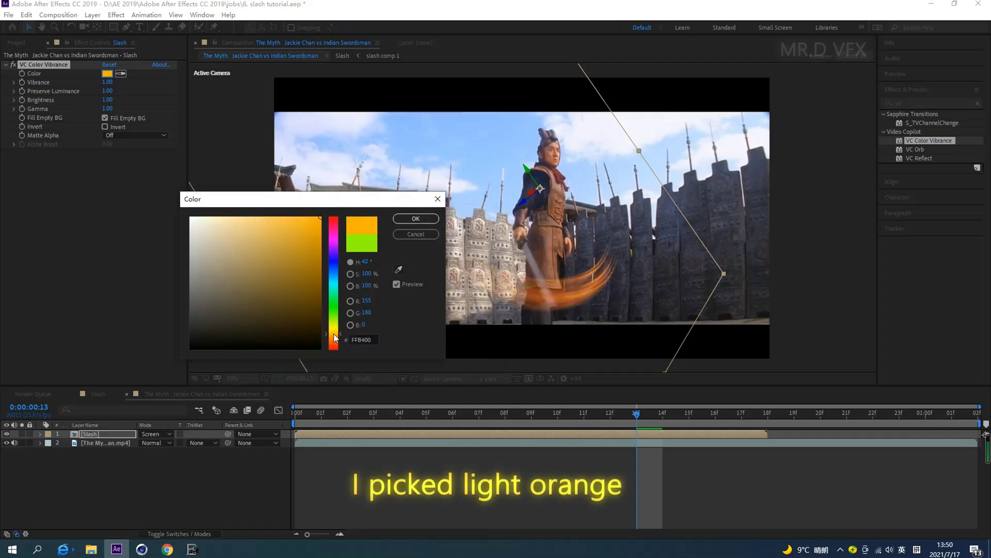
left_click_drag(336, 337, 335, 340)
left_click_drag(269, 220, 245, 217)
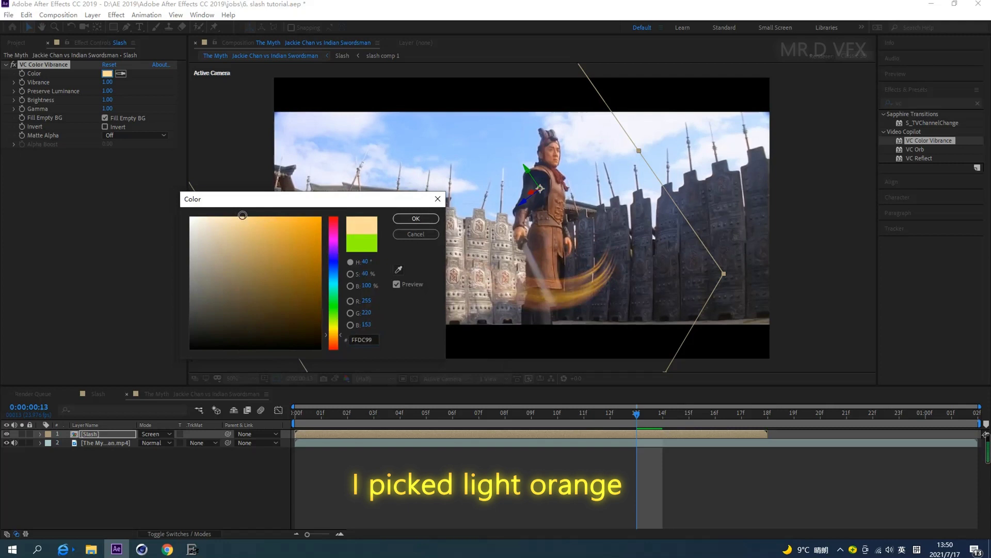
left_click(414, 221)
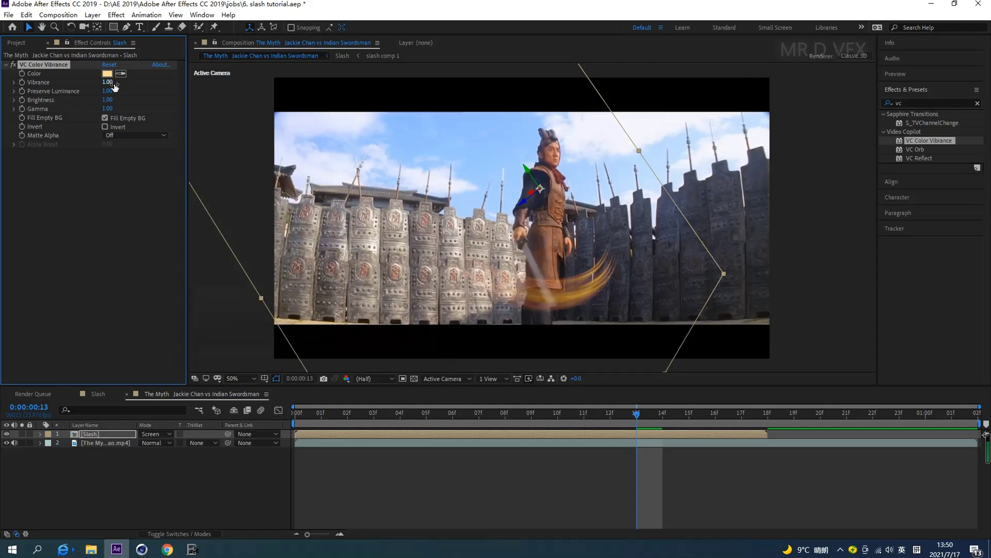
Set VC Color Vibrance Gamma to 1.20 and scrub to review the orange slash
left_click(107, 109)
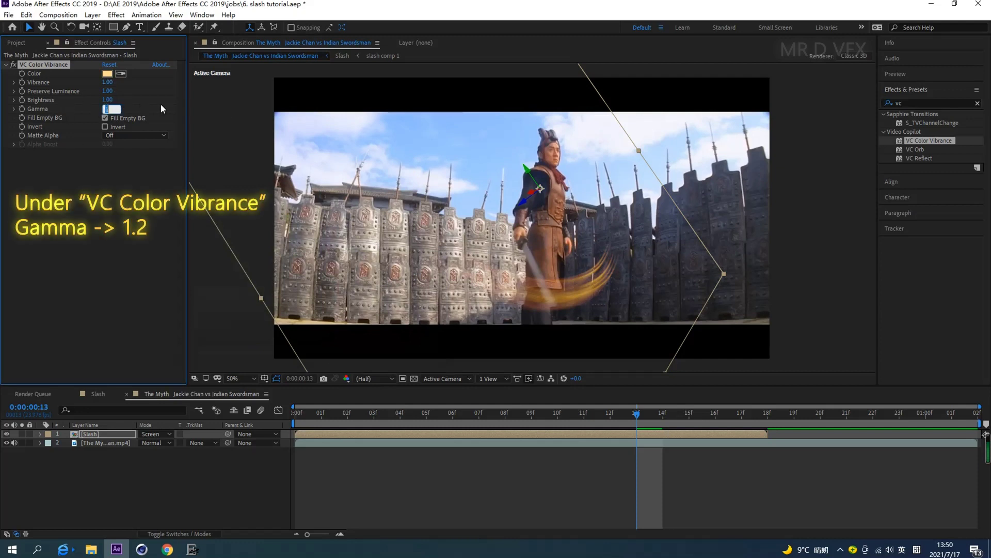
type("1")
type(".2")
right_click(209, 246)
left_click(201, 231)
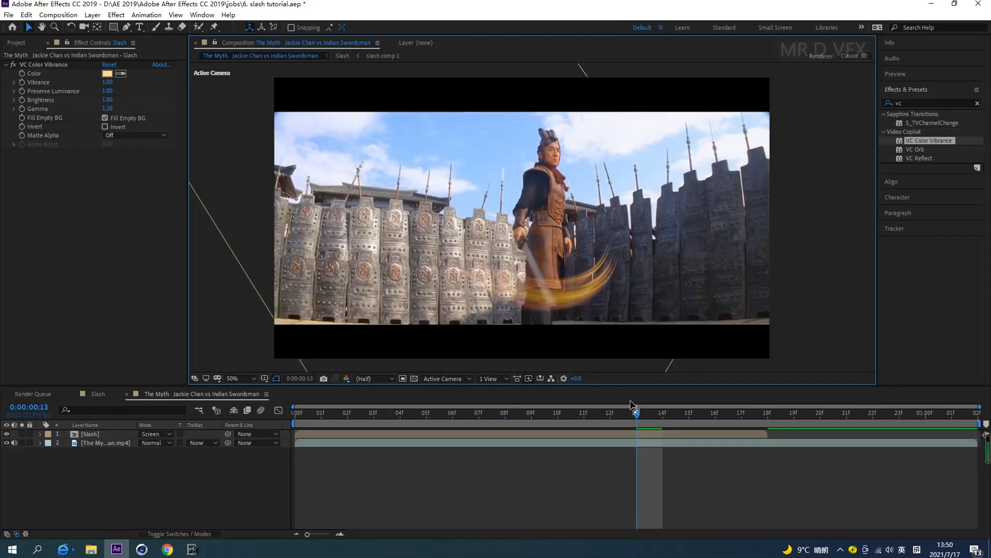
mouse_move(639, 415)
left_mouse_down()
mouse_move(443, 428)
mouse_move(637, 433)
left_mouse_up()
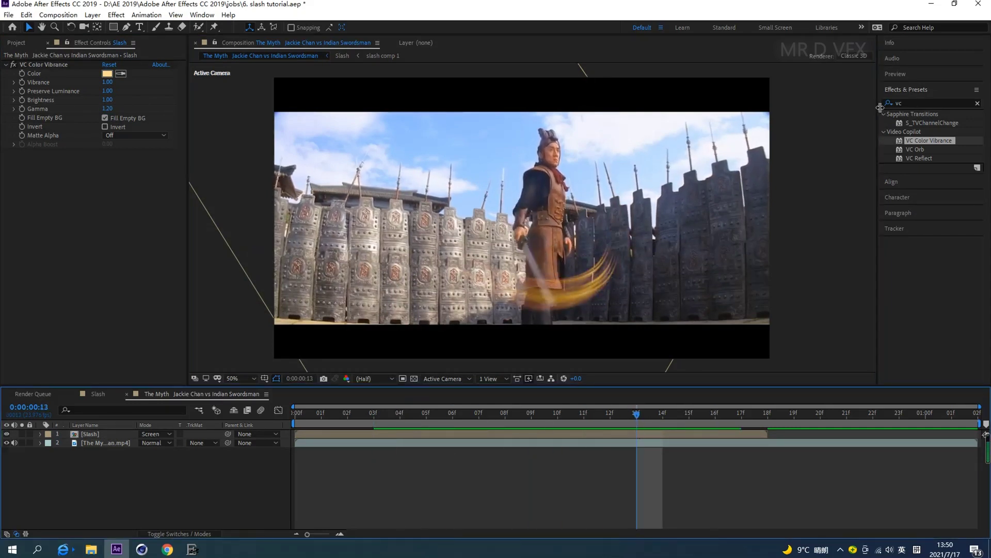
Search 'glow' and drag Stylize > Glow onto the Slash layer, then scrub to review
left_click(910, 102)
key("BackSpace")
key("BackSpace")
type("g")
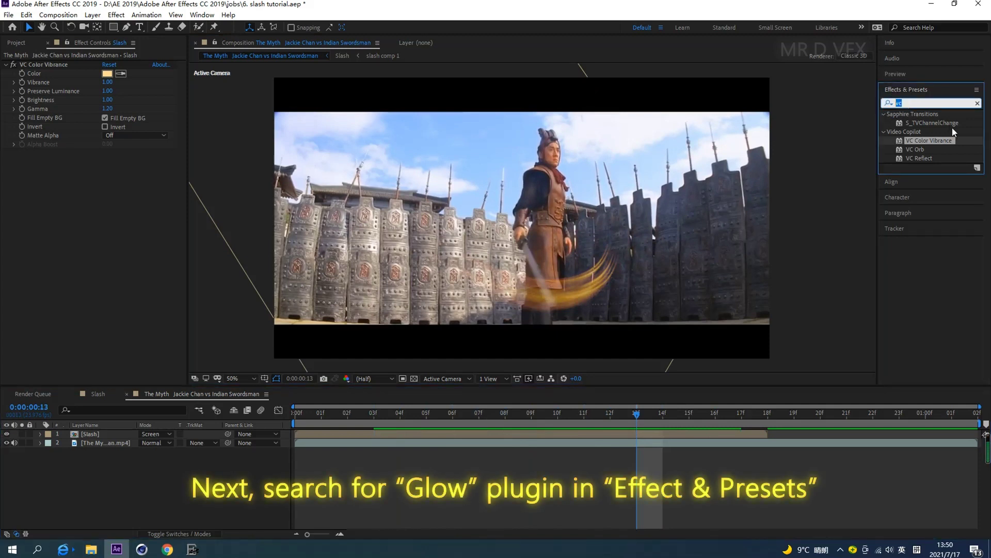
type("low")
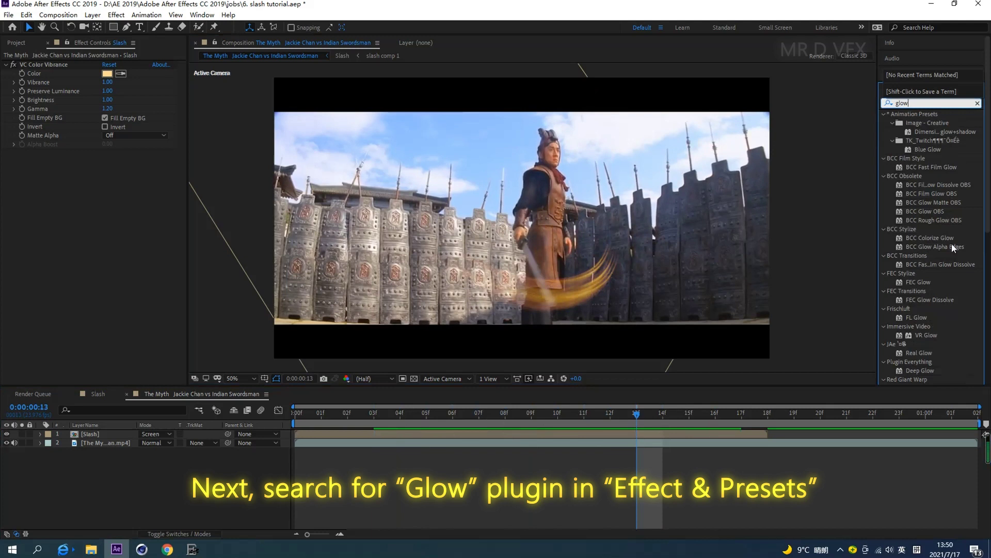
key("Return")
scroll(919, 263, "down", 2)
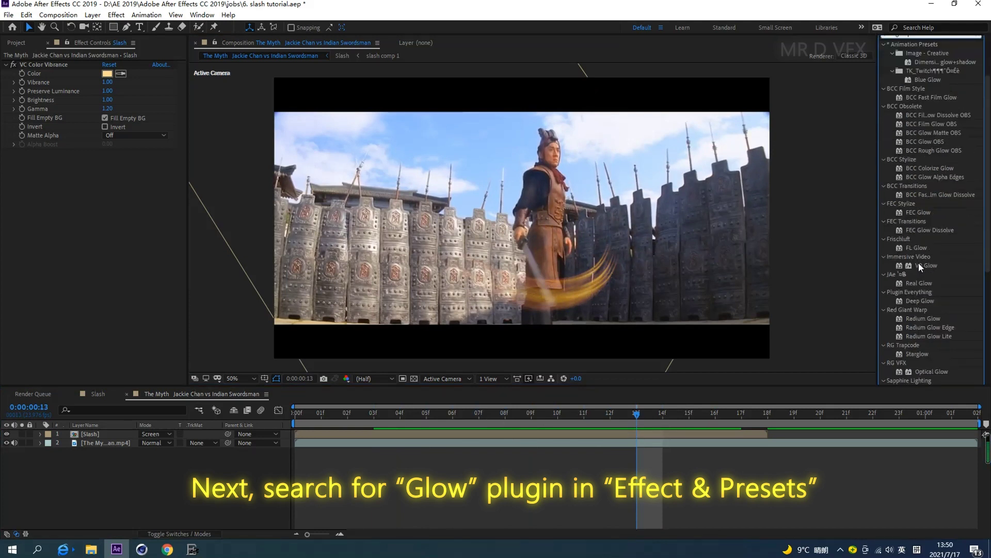
scroll(920, 262, "down", 4)
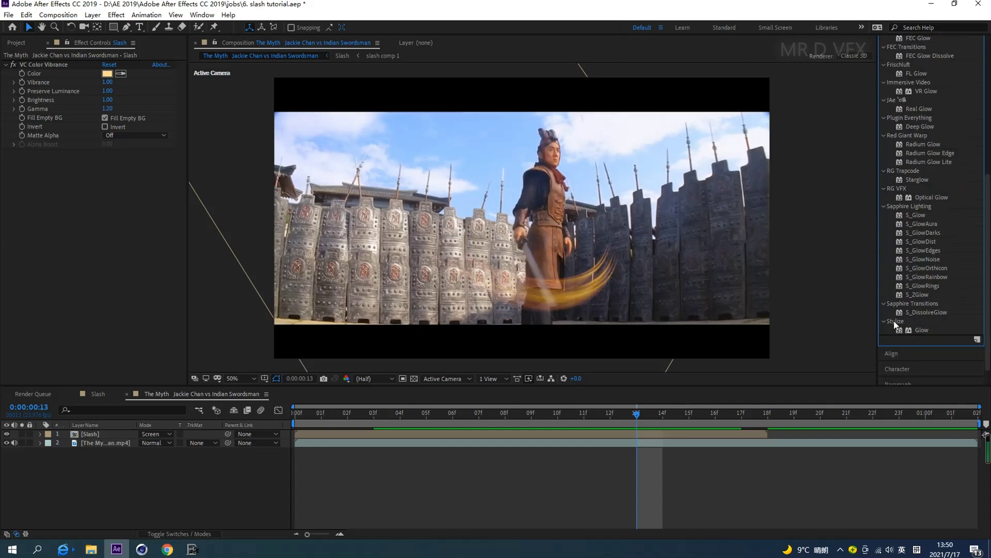
mouse_move(920, 329)
left_mouse_down()
mouse_move(648, 325)
mouse_move(95, 435)
left_mouse_up()
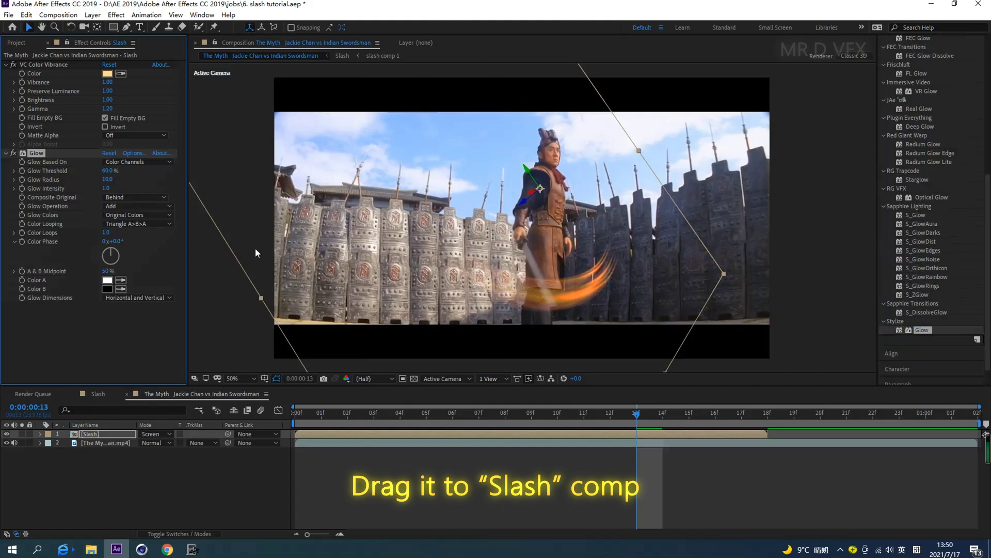
mouse_move(627, 417)
left_mouse_down()
mouse_move(643, 431)
mouse_move(613, 435)
left_mouse_up()
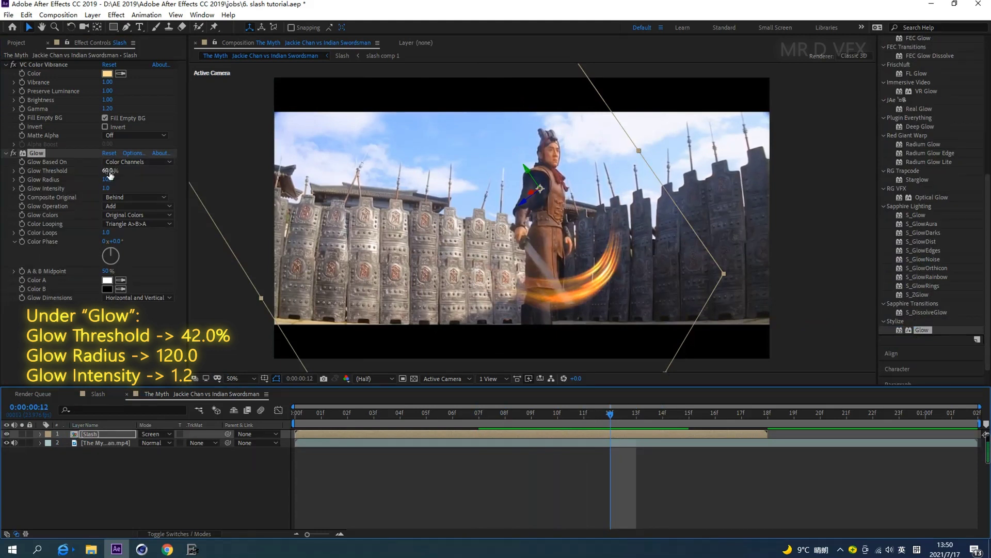
Set Glow Threshold to 42.0% and Glow Radius to 120.0
left_click(108, 170)
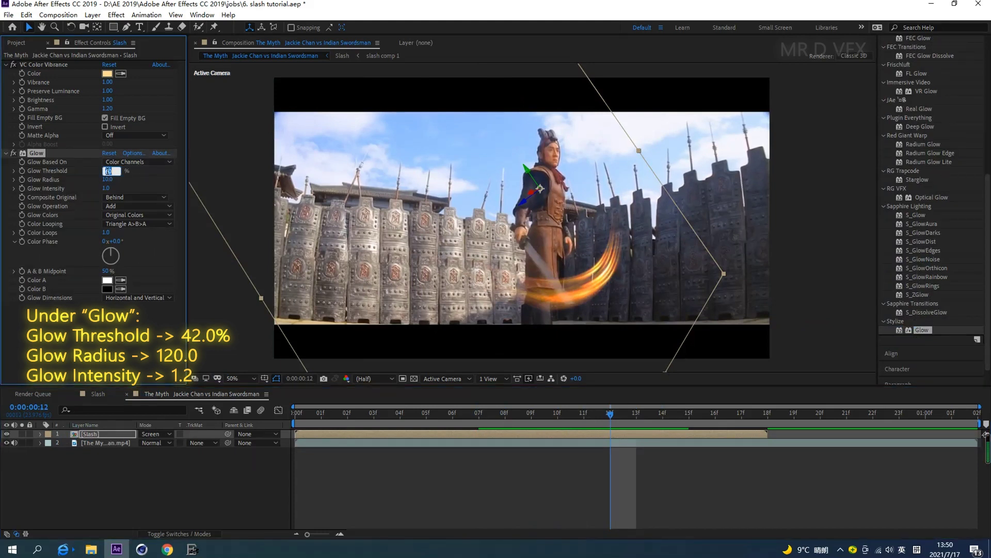
type("42")
key("Return")
left_click(218, 274)
left_click(107, 179)
type("12")
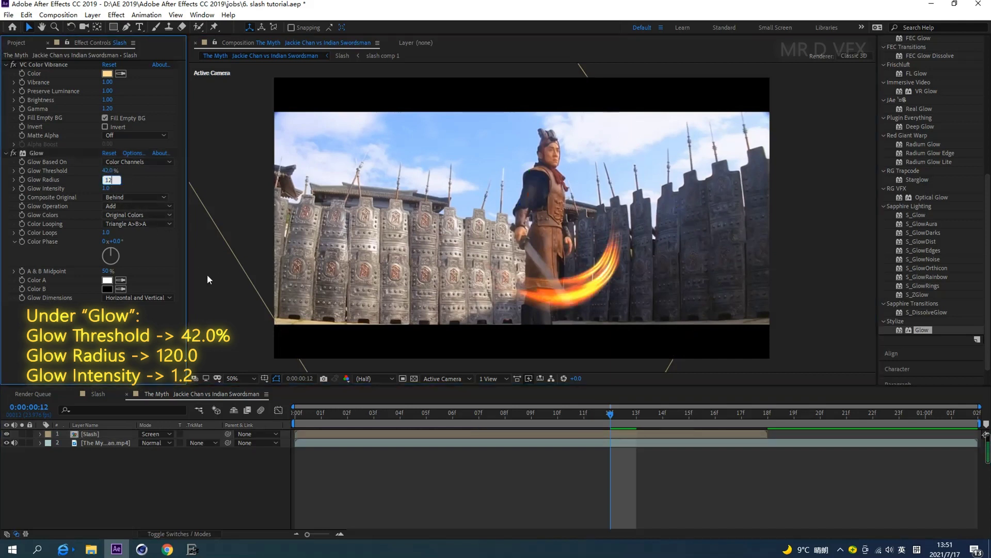
type("0")
left_click(235, 319)
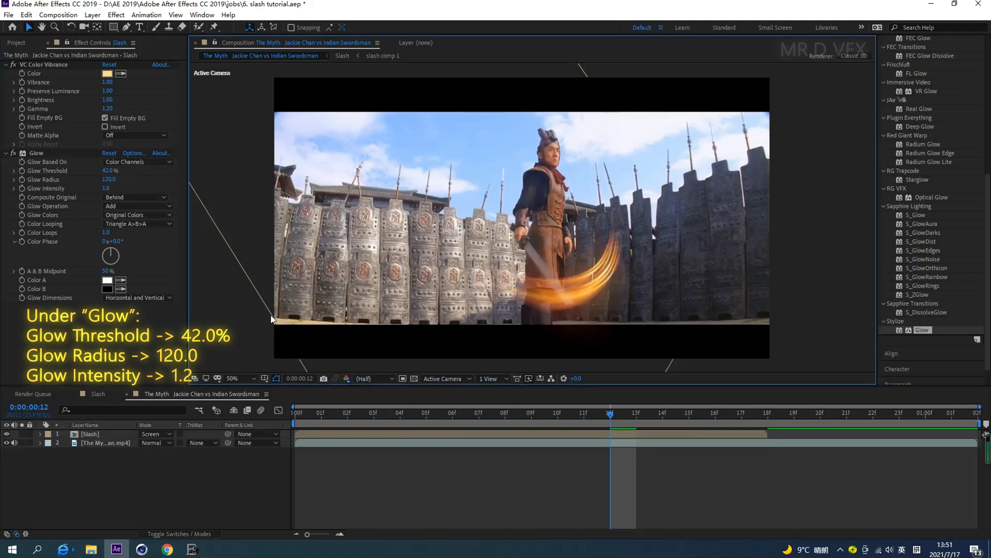
mouse_move(613, 420)
left_mouse_down()
mouse_move(512, 430)
mouse_move(627, 435)
left_mouse_up()
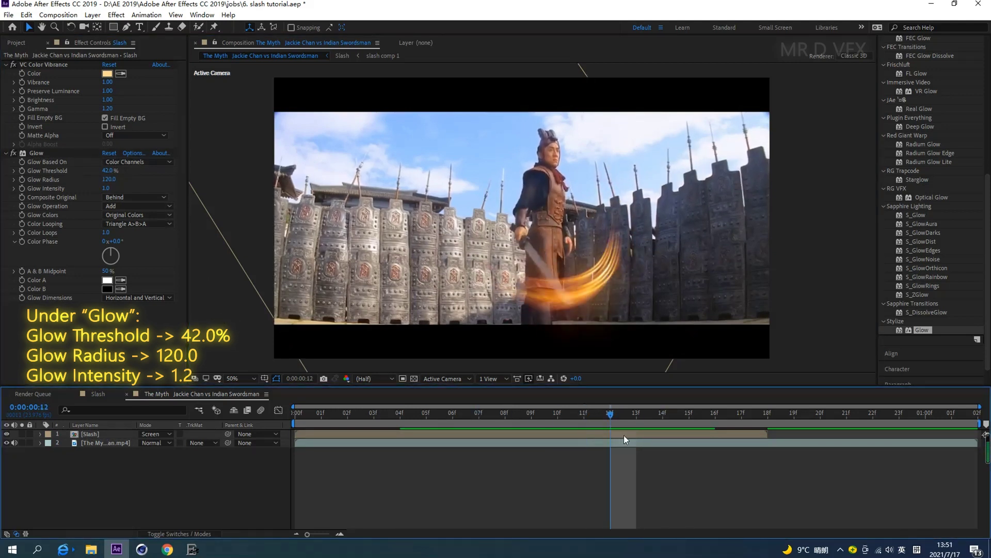
Set Glow Intensity to 1.2 and scrub through frames to check the glow
left_click(105, 188)
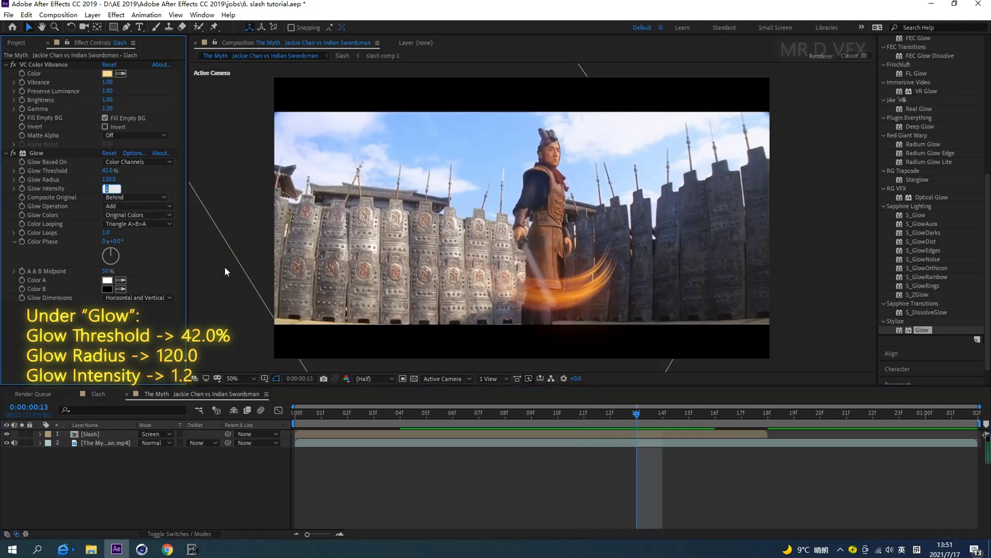
type("1.2")
left_click(227, 317)
mouse_move(637, 414)
left_mouse_down()
mouse_move(512, 427)
mouse_move(581, 432)
mouse_move(281, 430)
left_mouse_up()
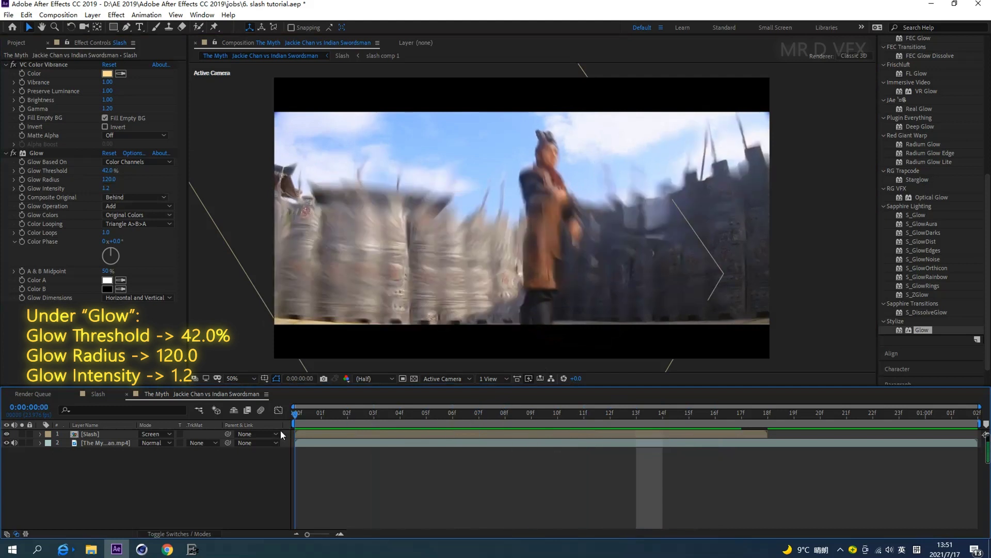
Expand the Preview panel, play and stop the preview, return to frame 12, and select Slash
scroll(931, 106, "up", 10)
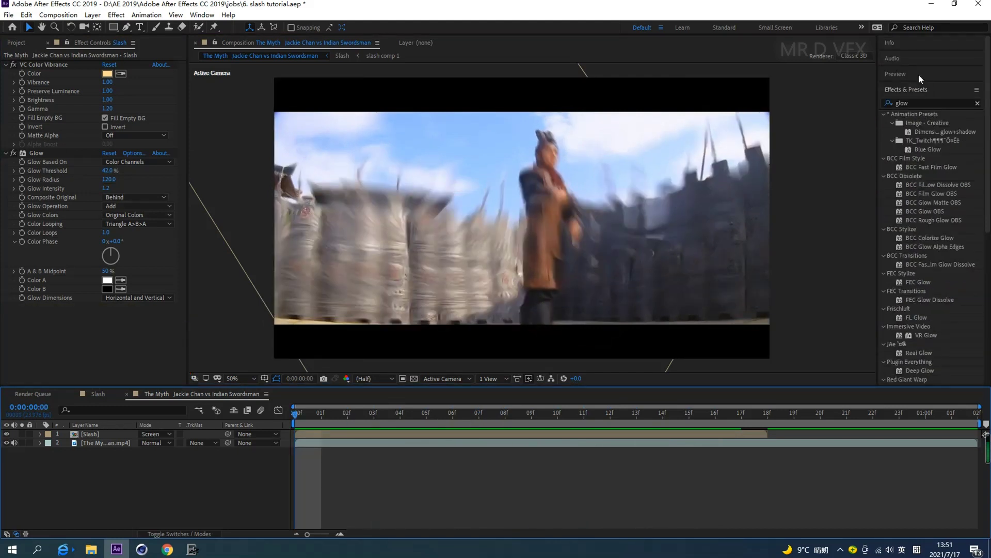
left_click(919, 73)
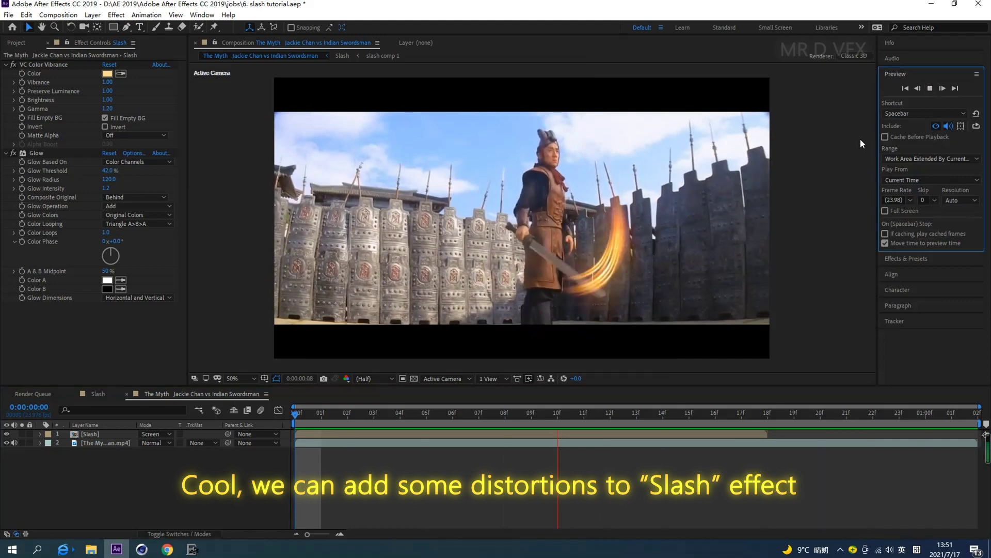
left_click(931, 87)
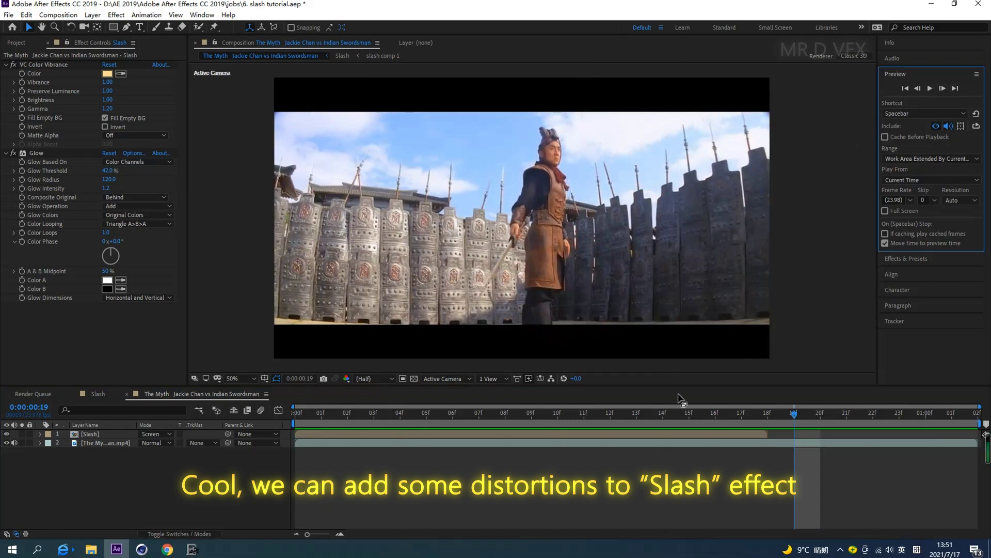
mouse_move(791, 413)
left_mouse_down()
mouse_move(574, 446)
mouse_move(604, 453)
left_mouse_up()
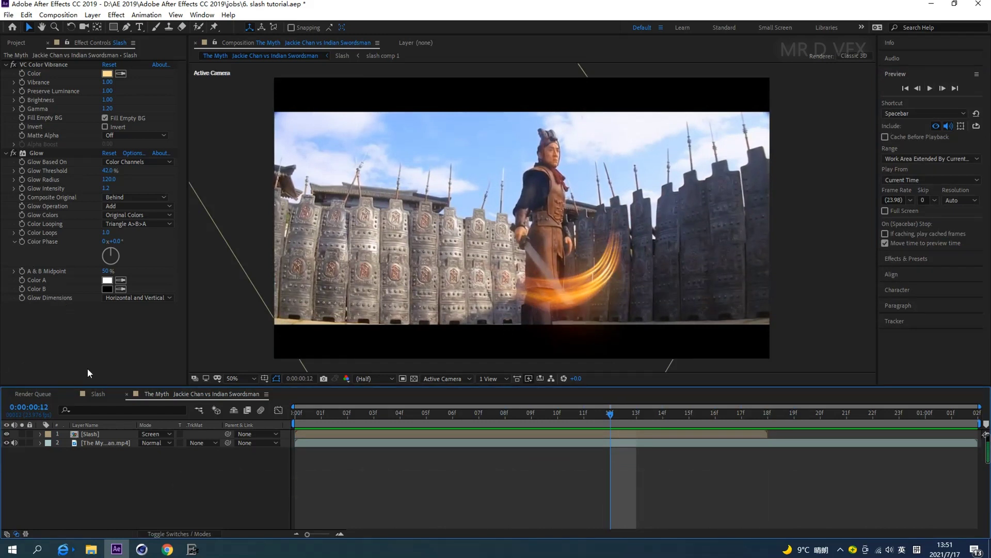
left_click(91, 434)
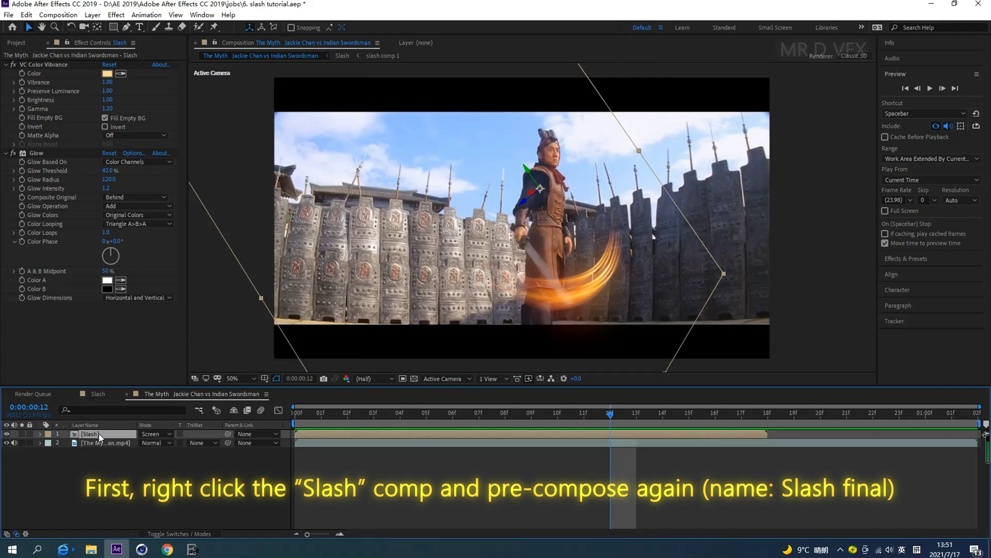
Pre-compose the Slash layer as 'Slash final' without opening it, and set its mode to Screen
right_click(98, 433)
left_click(165, 390)
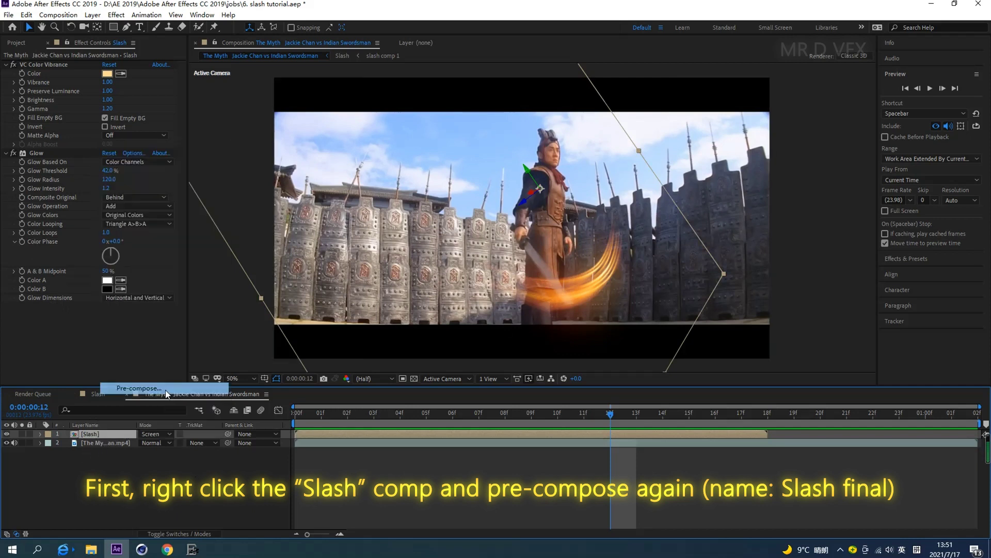
left_click(473, 318)
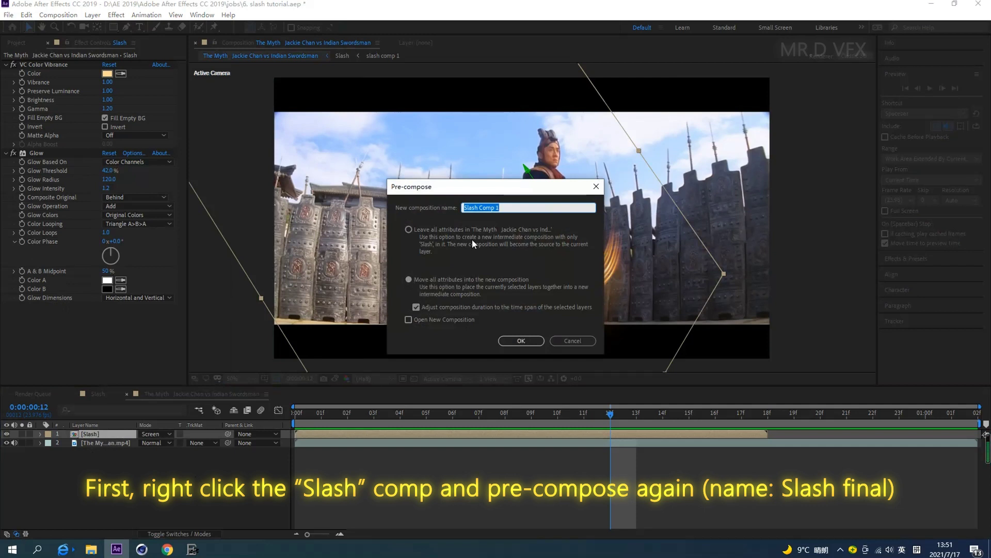
left_click(491, 208)
left_click_drag(479, 207, 499, 208)
type("final")
left_click(523, 341)
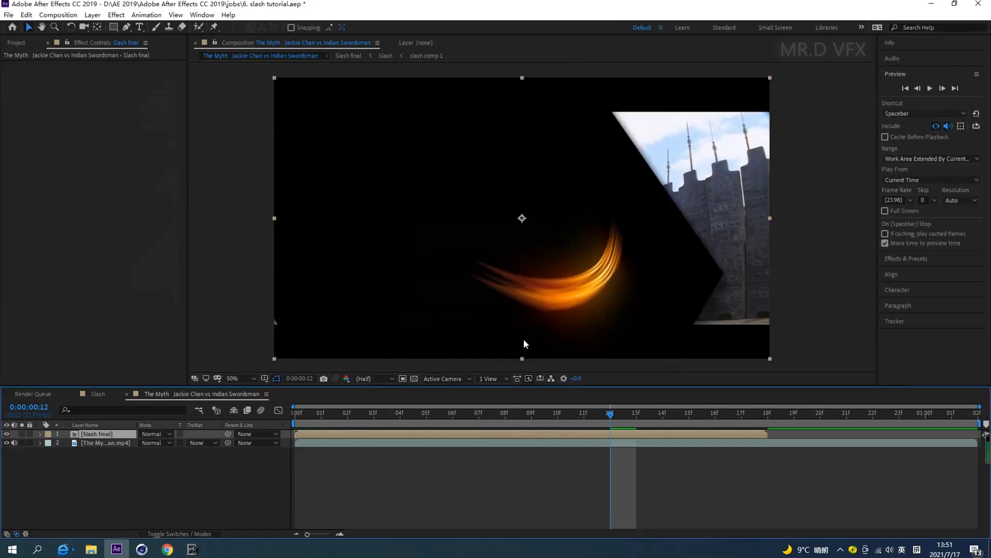
left_click(169, 435)
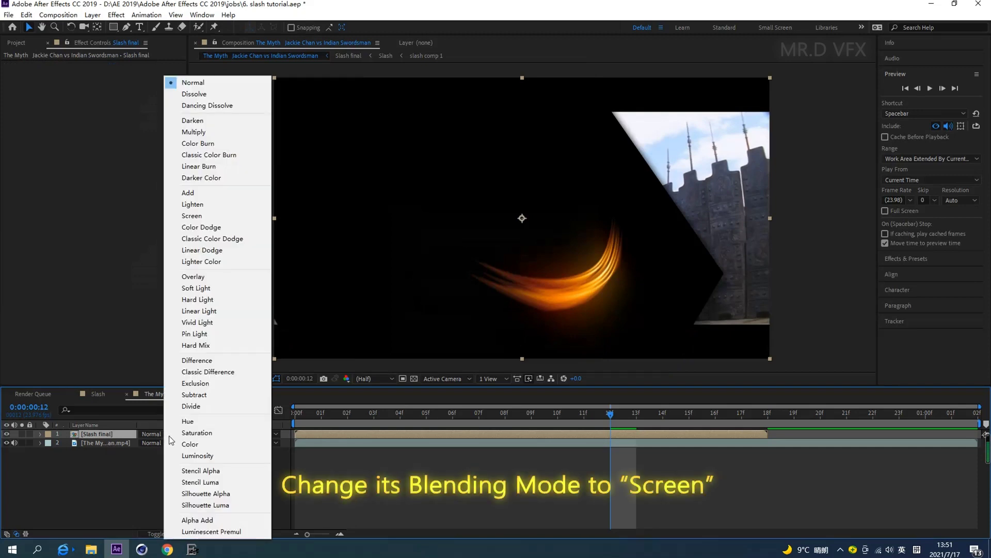
left_click(239, 218)
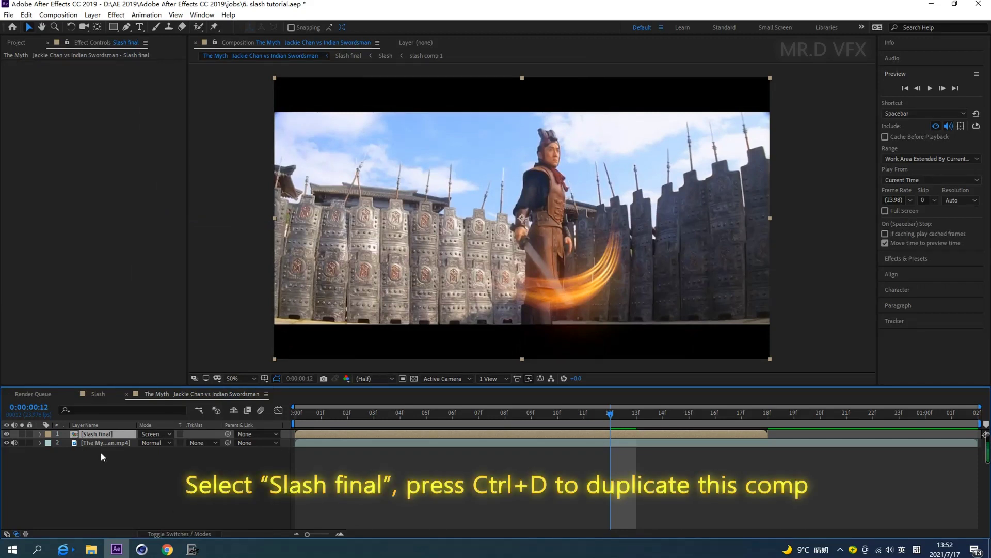
Duplicate Slash final, move the copy below the footage, rename it 'Slash final distort' and hide it
key("ctrl+d")
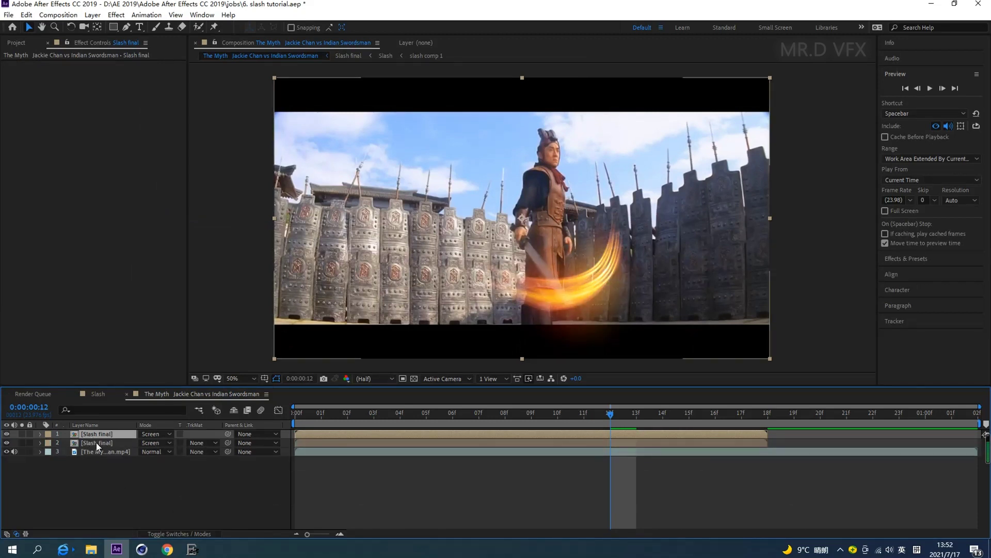
left_click(96, 442)
left_click_drag(97, 442, 96, 461)
right_click(109, 452)
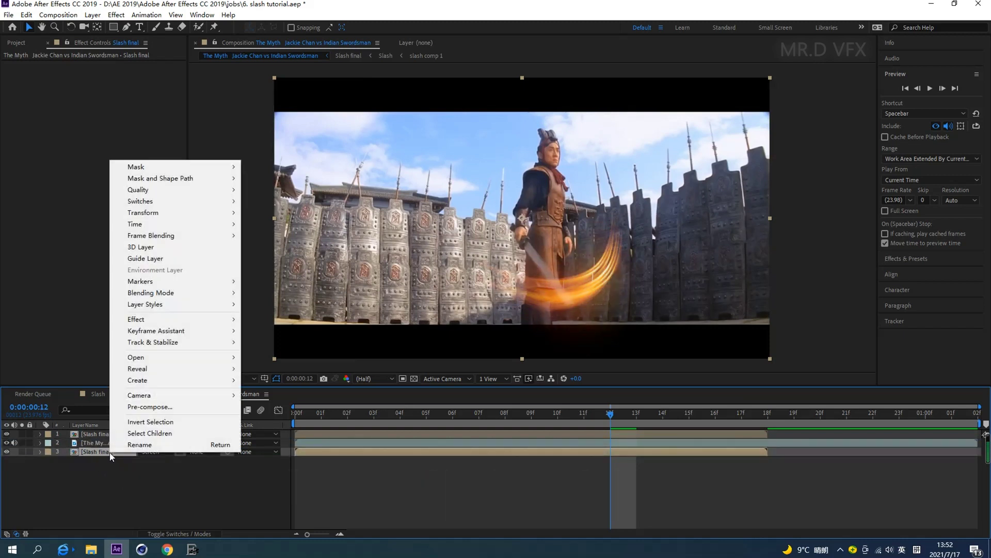
left_click(132, 444)
left_click(117, 451)
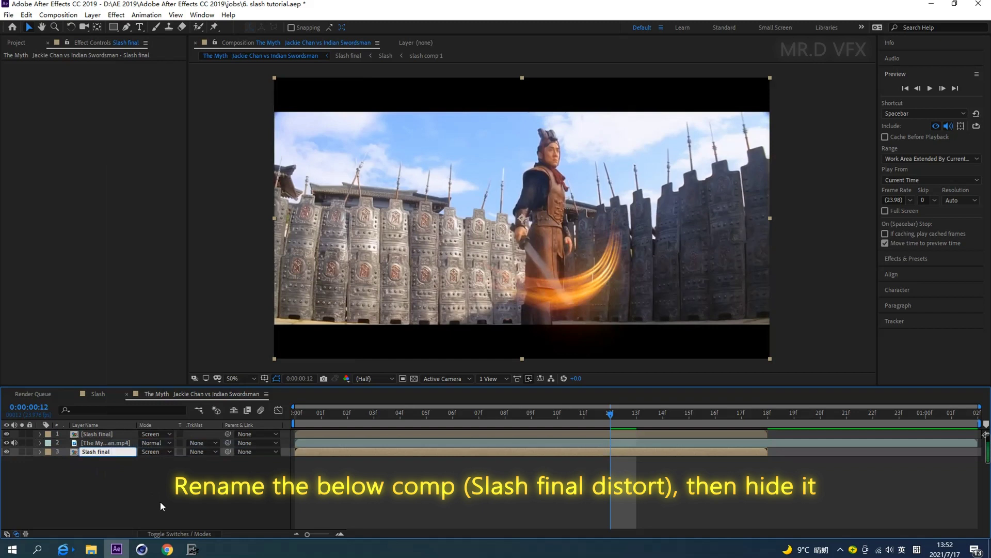
type(" dis")
type("tort")
key("Return")
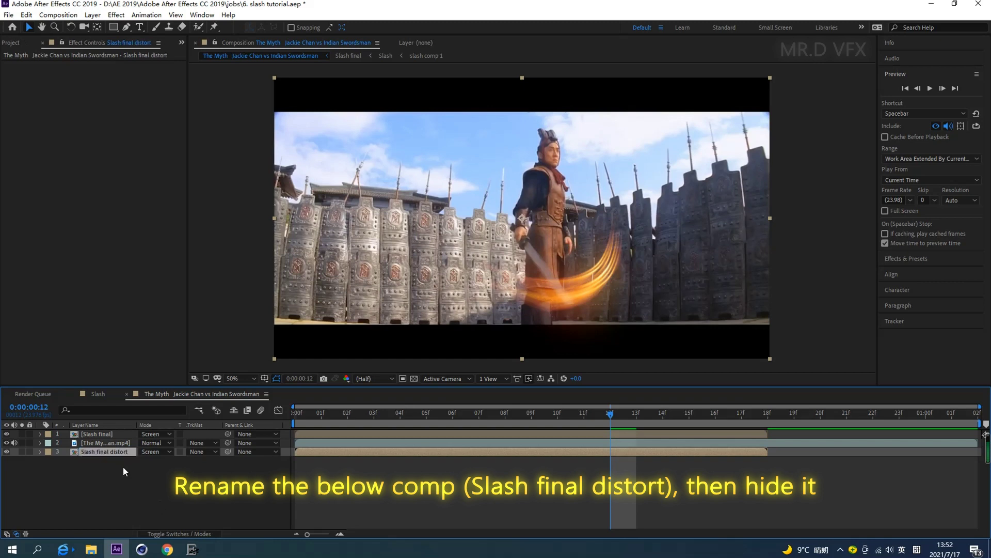
left_click(7, 452)
left_click(924, 258)
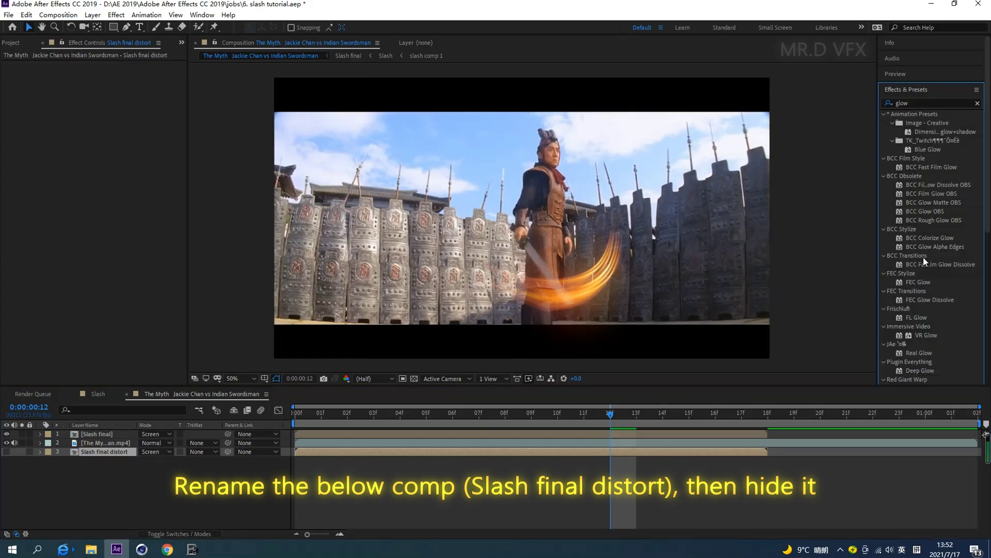
Search 'chromatic' and drag Chromatic Displacement onto the sword-fight footage layer
left_click(917, 102)
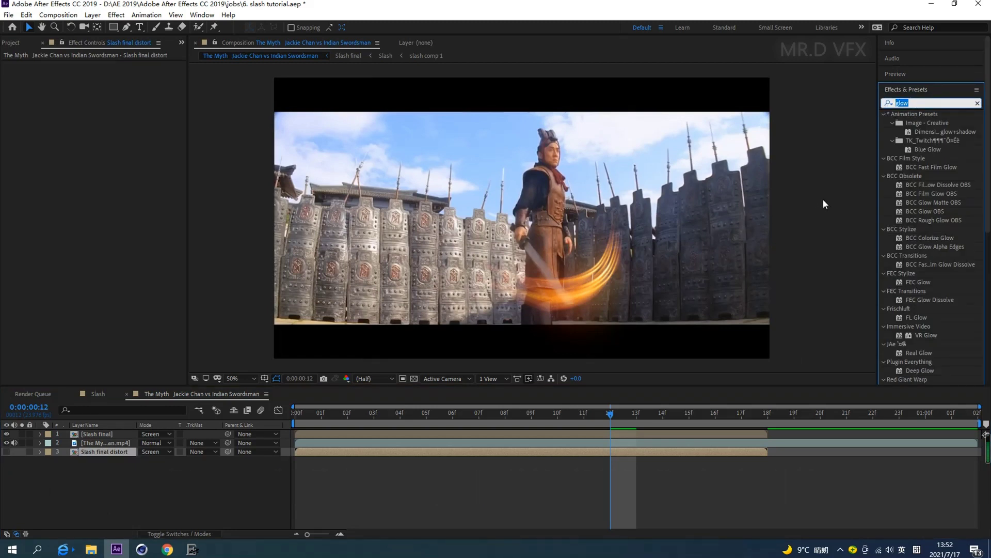
type("chr")
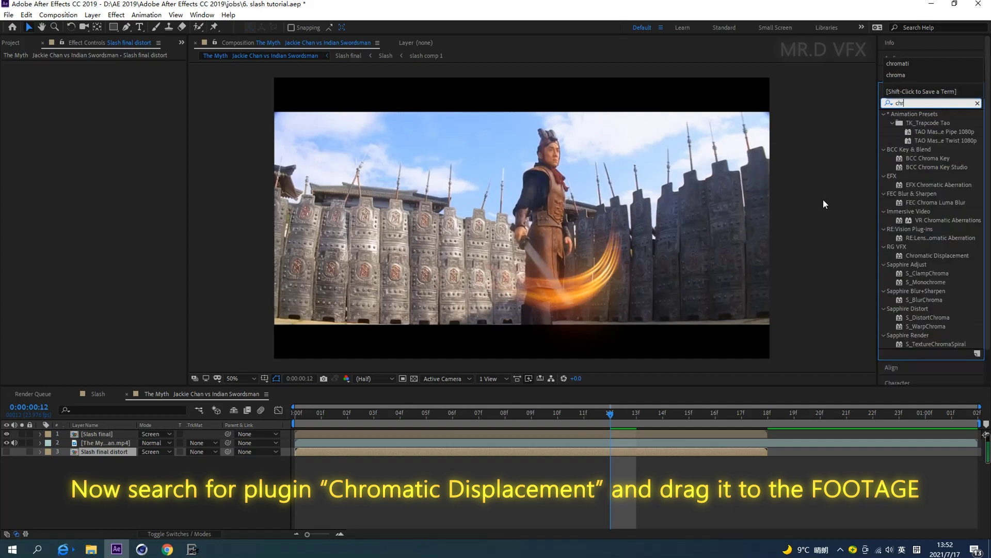
type("om")
type("atic")
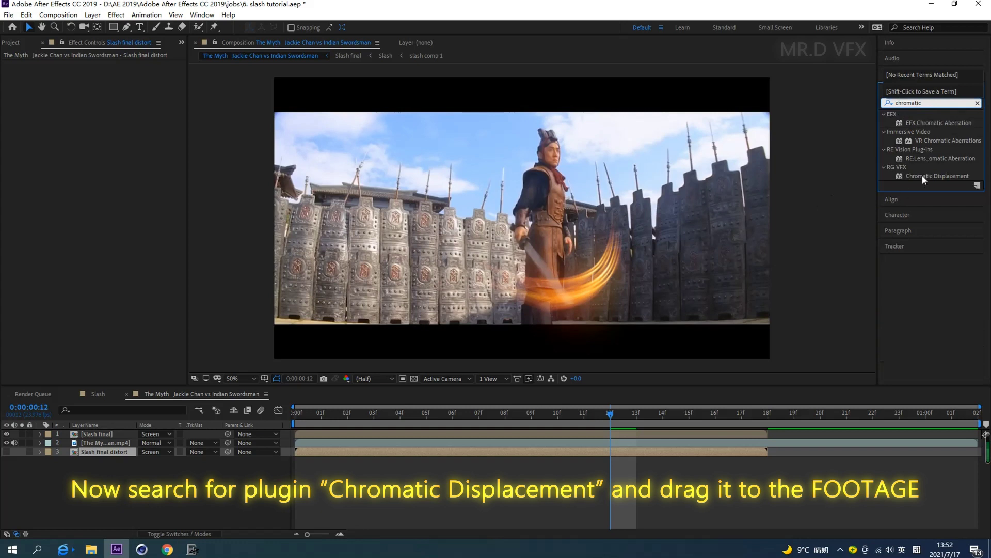
left_click(922, 175)
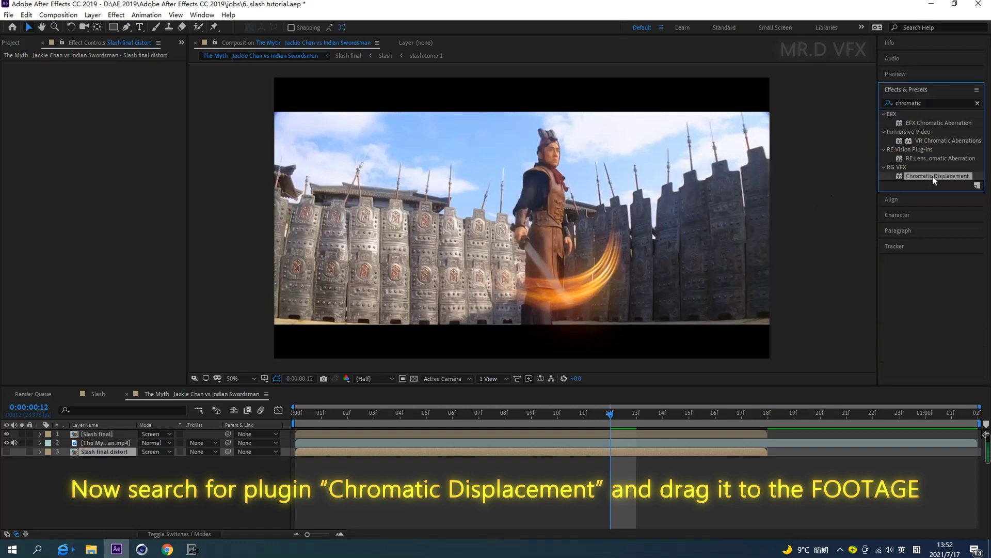
mouse_move(933, 175)
left_mouse_down()
mouse_move(154, 490)
mouse_move(119, 441)
left_mouse_up()
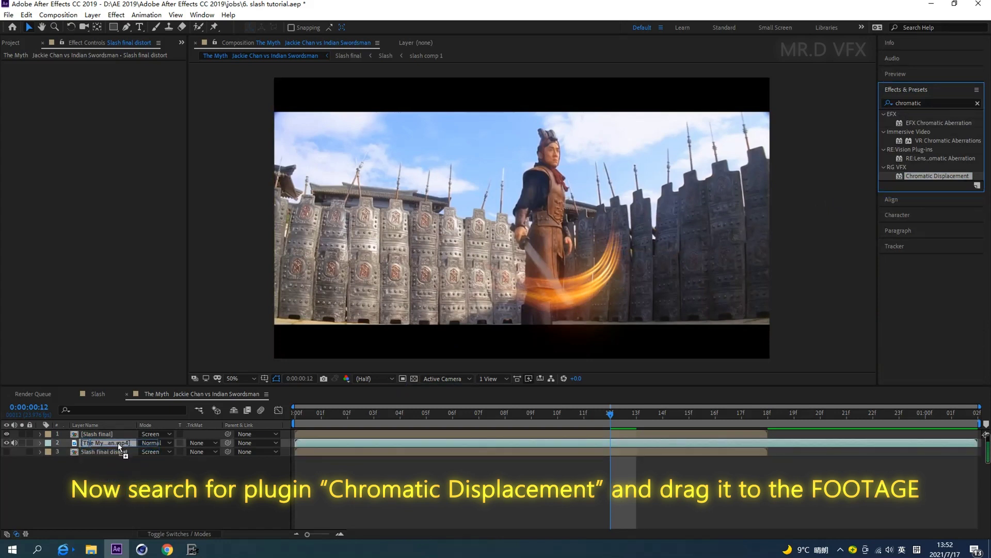
left_click_drag(118, 442, 117, 443)
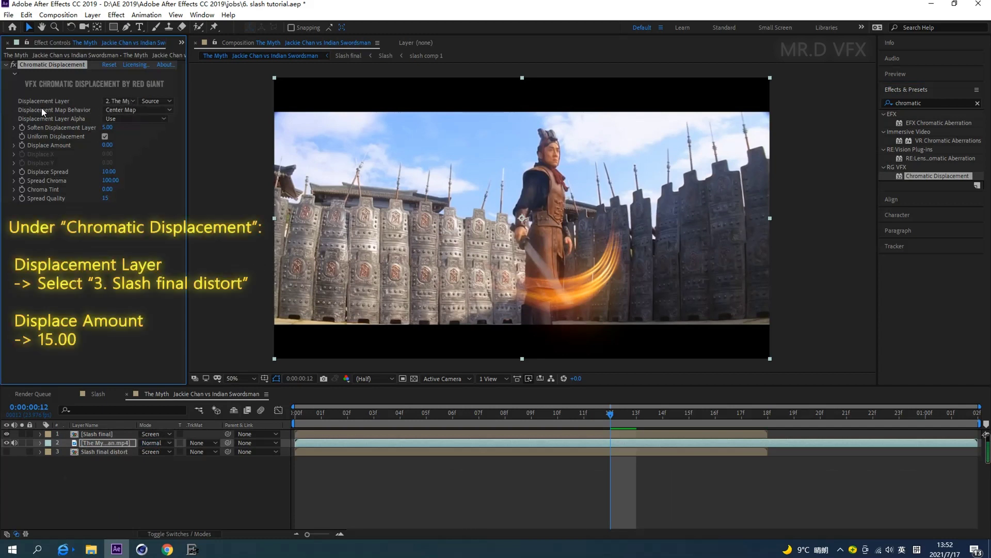
Point Chromatic Displacement at layer 3 'Slash final distort', set Displace Amount to 15, and preview the distortion
left_click(129, 102)
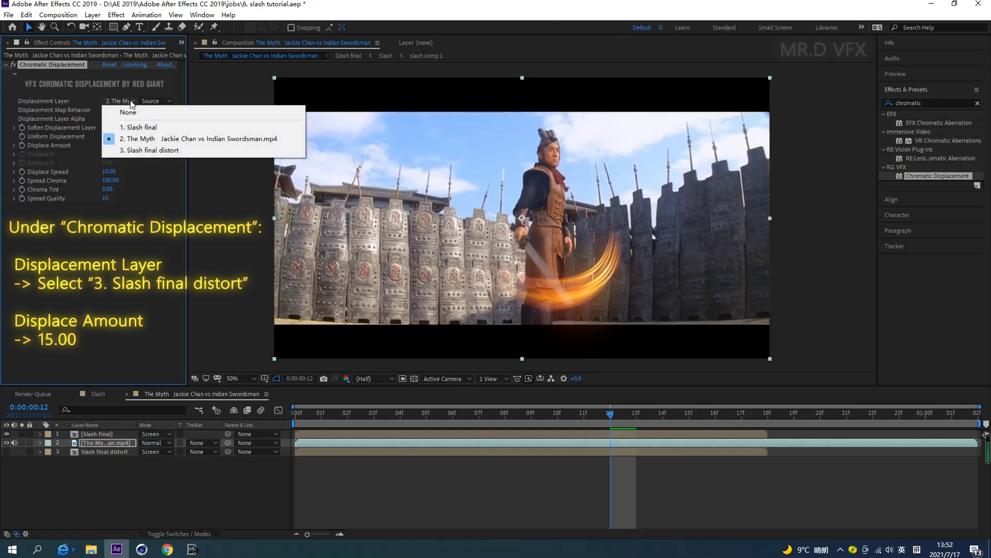
left_click(149, 151)
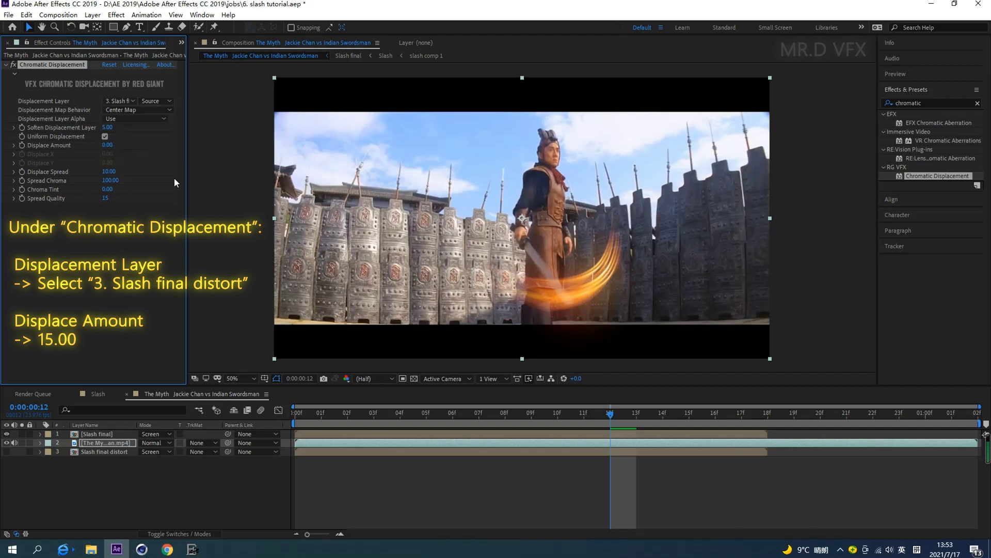
left_click(107, 146)
type("15")
left_click(221, 211)
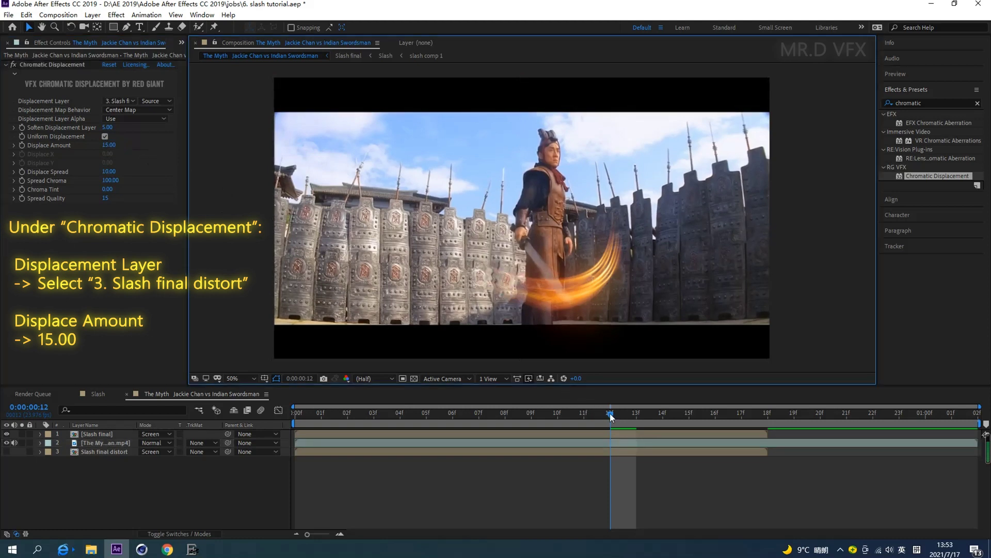
mouse_move(610, 413)
left_mouse_down()
mouse_move(360, 432)
mouse_move(460, 430)
left_mouse_up()
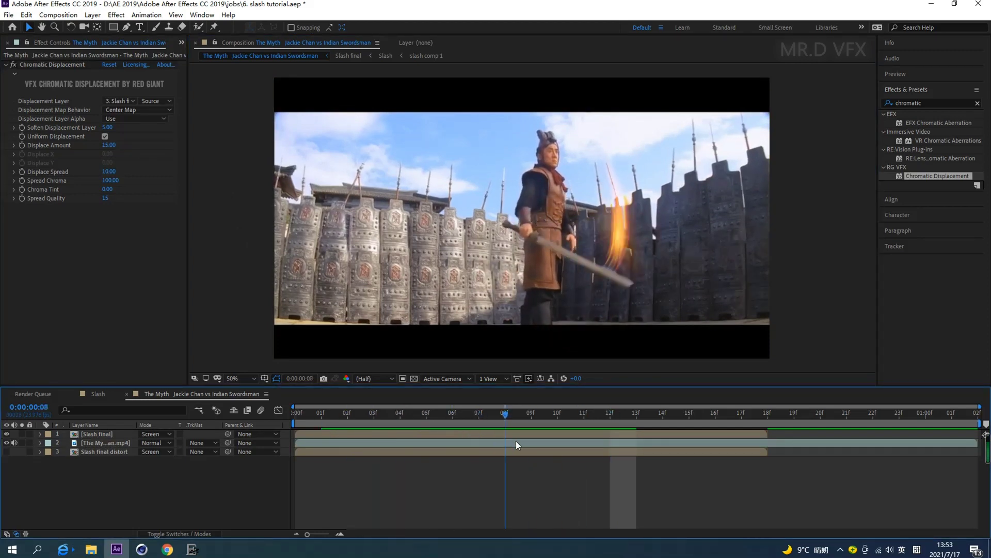
mouse_move(459, 430)
left_mouse_down()
mouse_move(759, 472)
mouse_move(500, 424)
mouse_move(635, 416)
left_mouse_up()
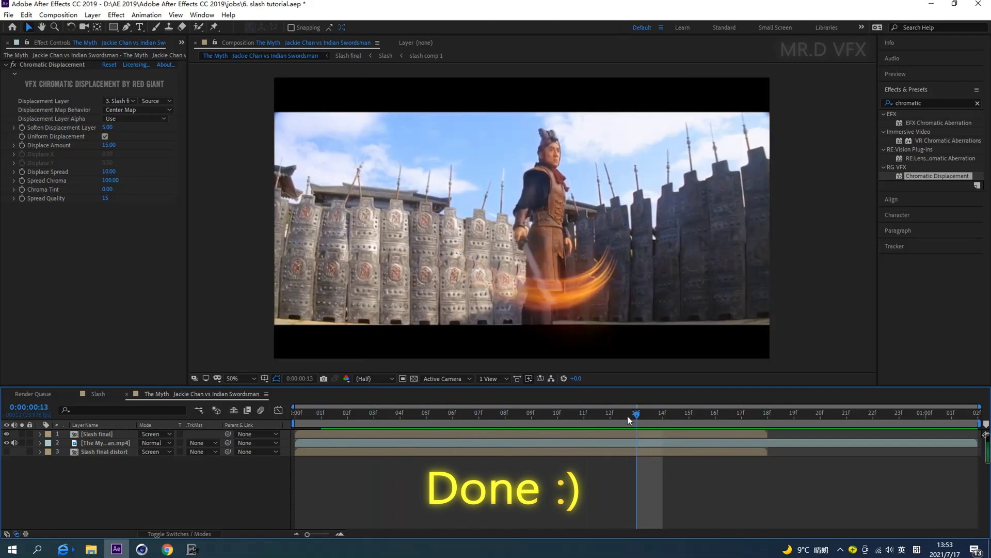
left_click_drag(638, 418, 284, 411)
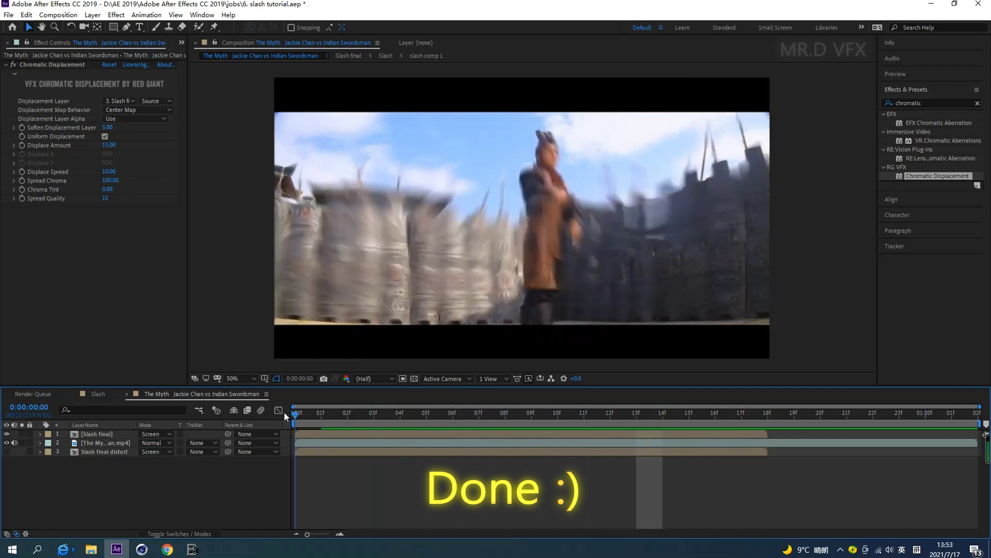
left_click(917, 74)
left_click(930, 89)
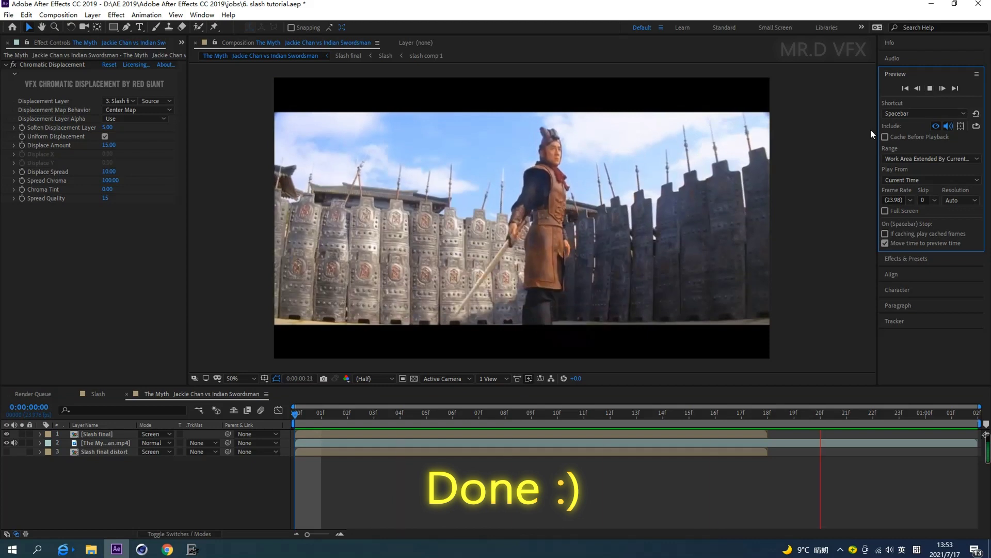